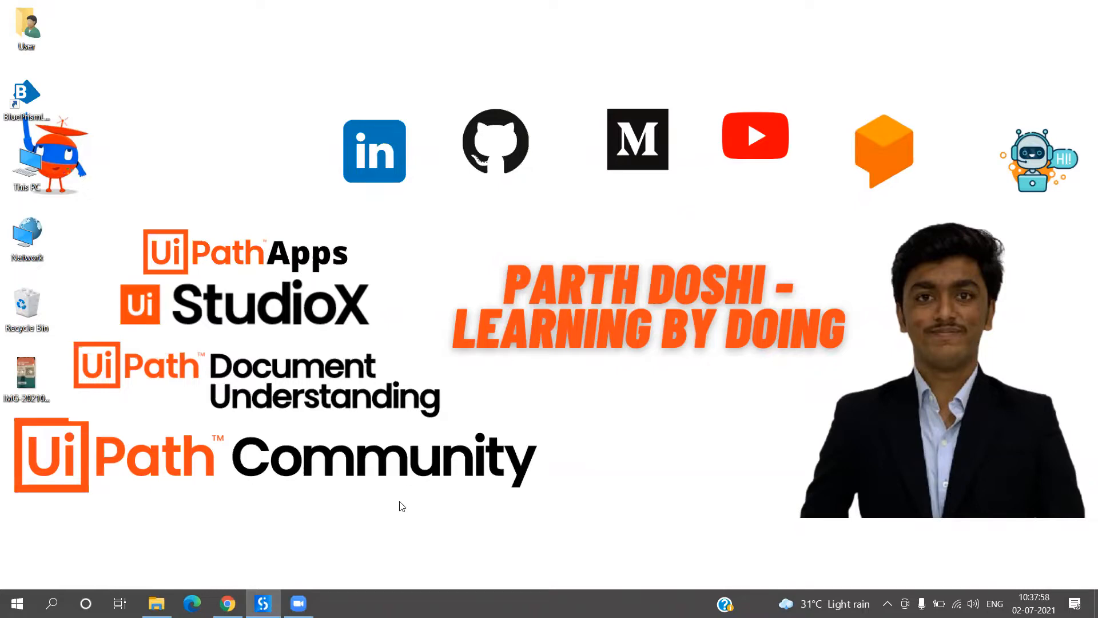
# Step: Switch to Orchestrator in Chrome, leave the unsaved test data queue form and examine the new-queue form's fields, returning to the queue list
pyautogui.click(228, 604)
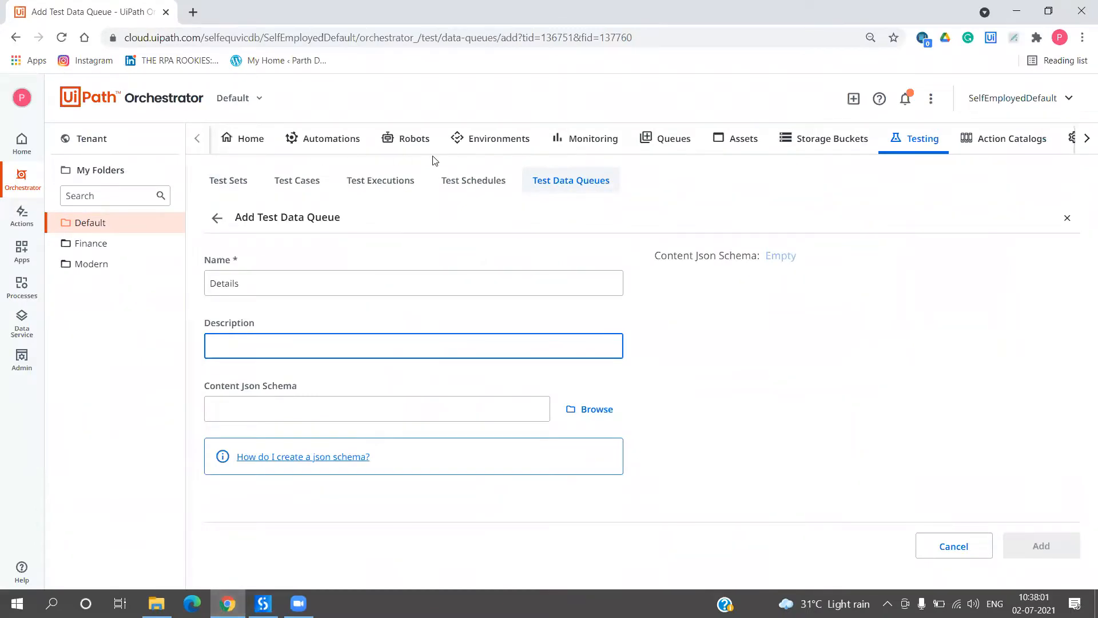
pyautogui.click(665, 140)
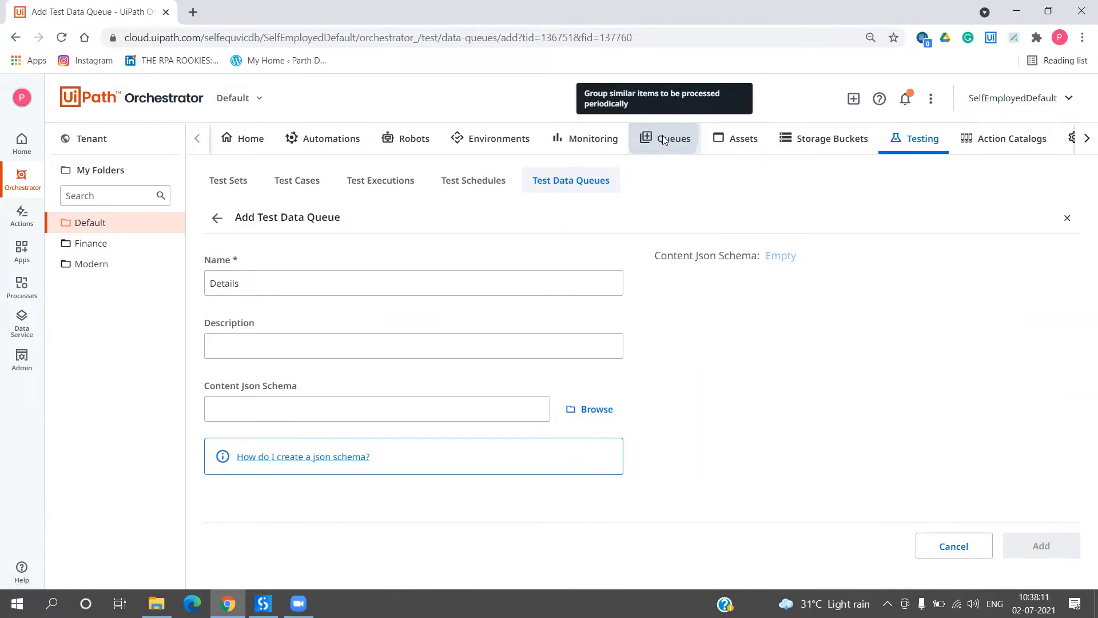
pyautogui.click(664, 140)
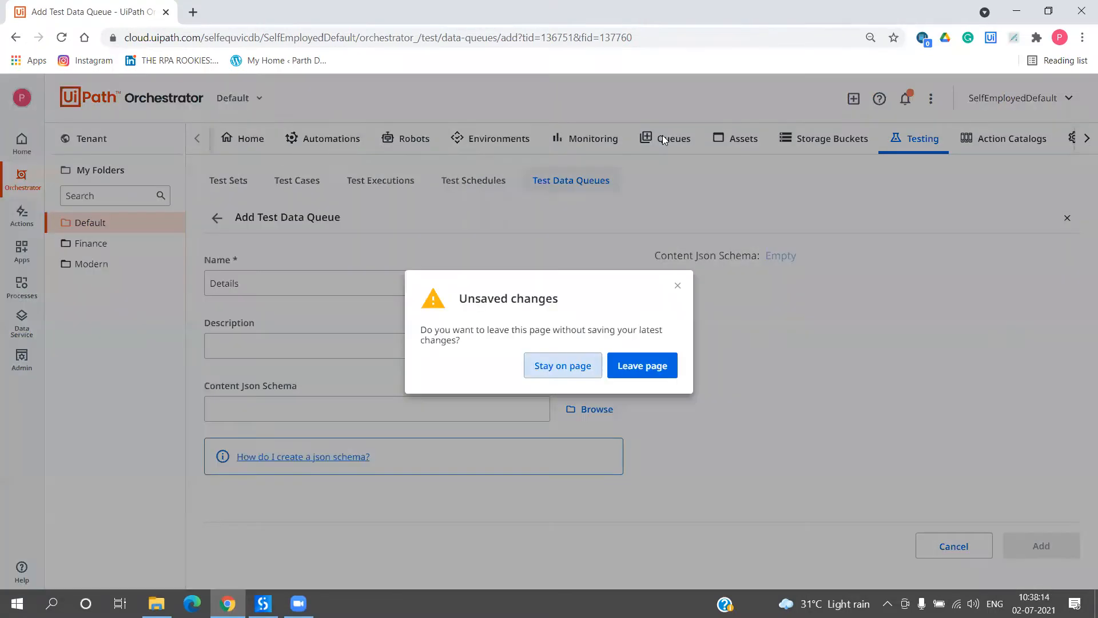
pyautogui.click(626, 371)
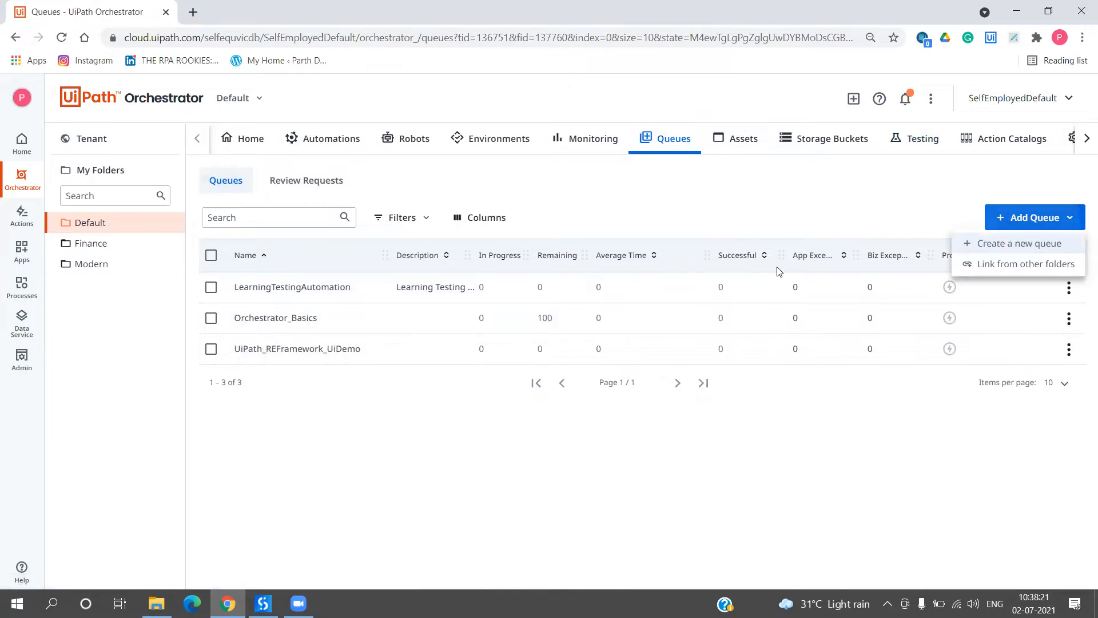
pyautogui.click(1024, 248)
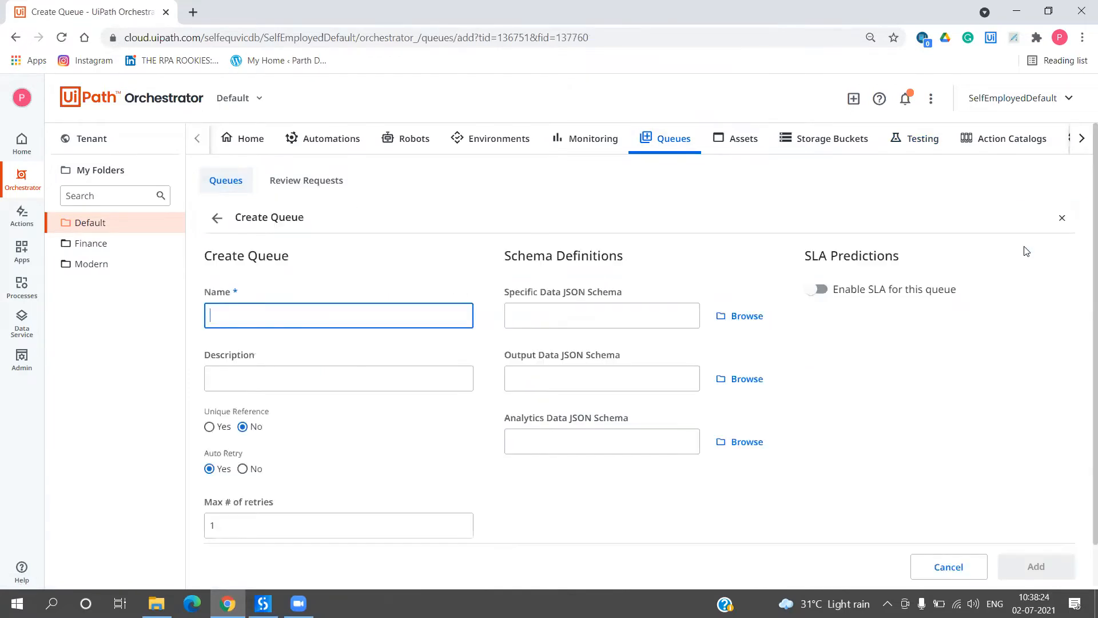
pyautogui.scroll(-1, 652, 317)
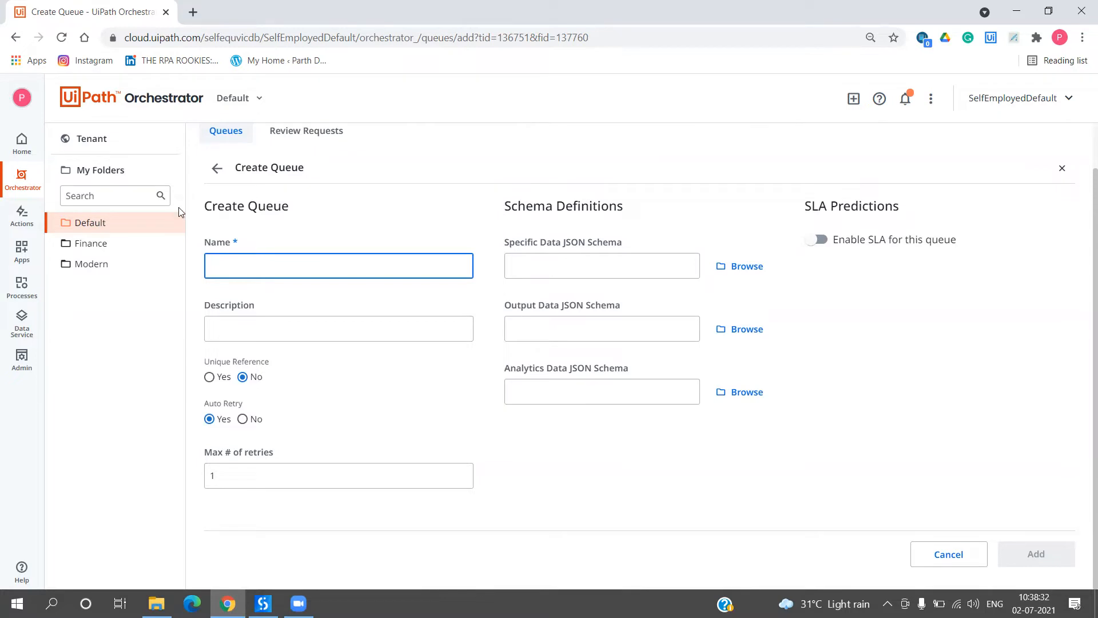
pyautogui.click(217, 167)
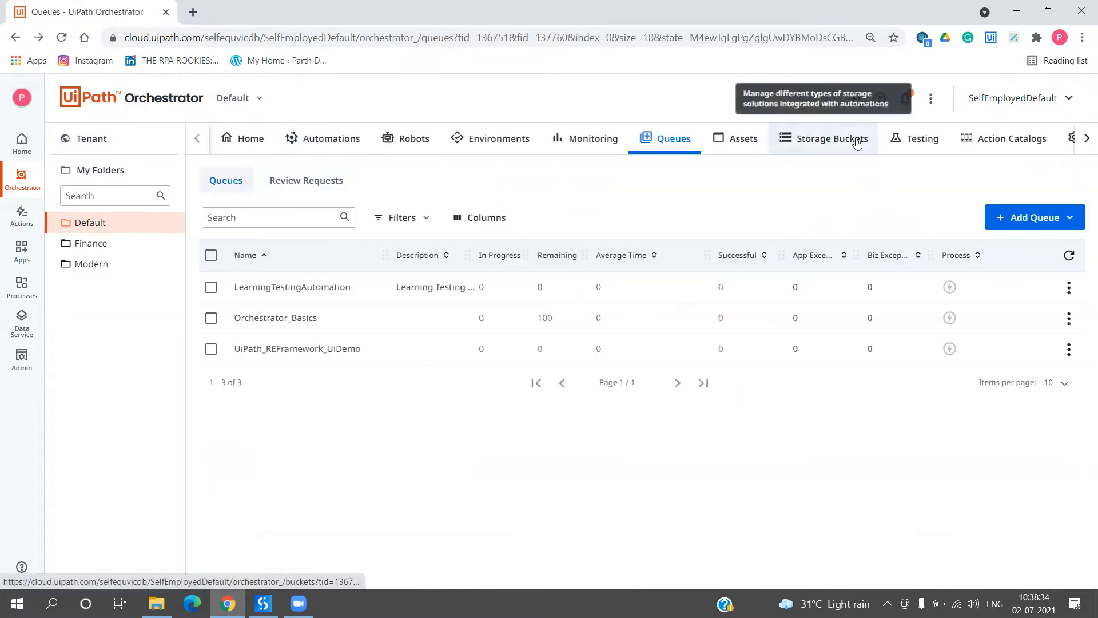
# Step: Start a new test data queue in the Default folder's testing area and name it Details
pyautogui.click(912, 139)
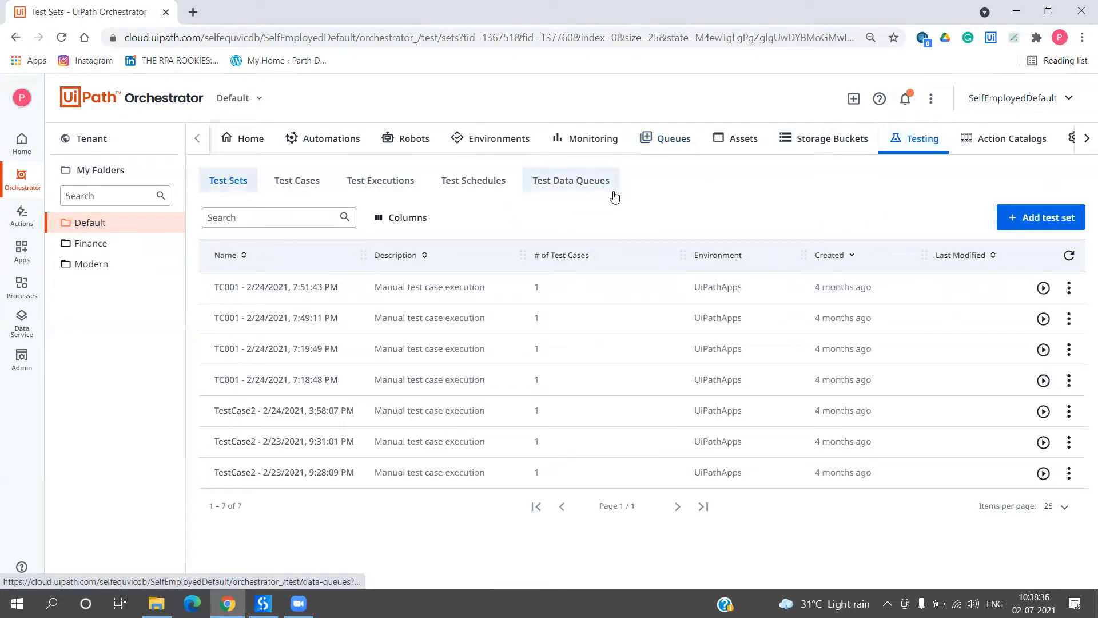
pyautogui.click(595, 188)
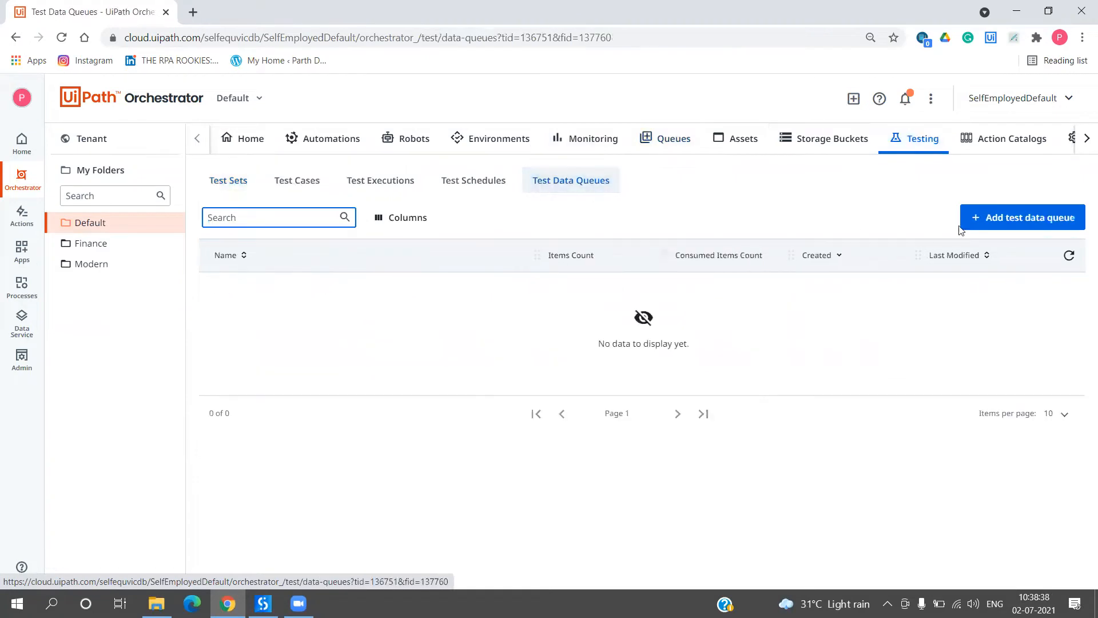
pyautogui.click(971, 227)
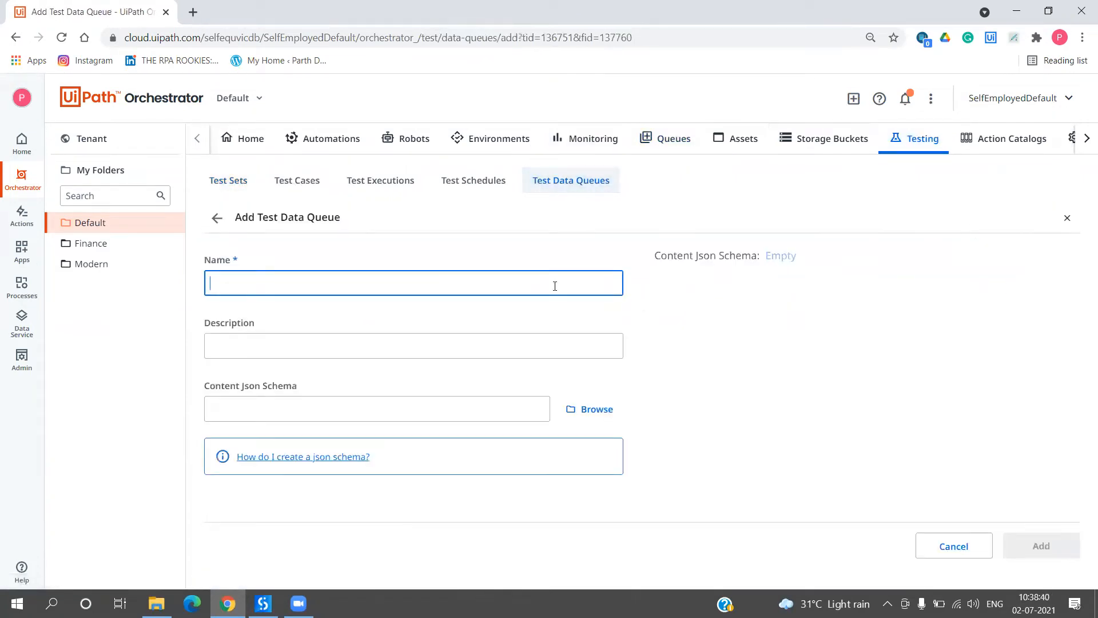
pyautogui.write('Details')
pyautogui.click(576, 348)
pyautogui.click(443, 407)
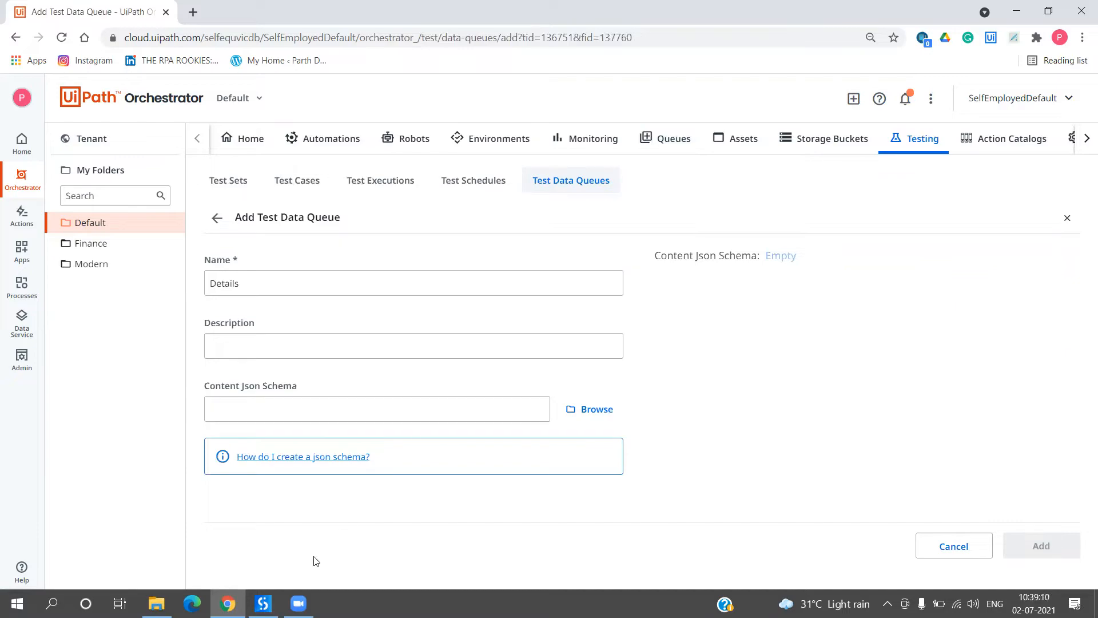
# Step: Switch to UiPath Studio and examine the properties of the Add Test Data Queue Item and Bulk Add Test Data Queue activities
pyautogui.click(263, 603)
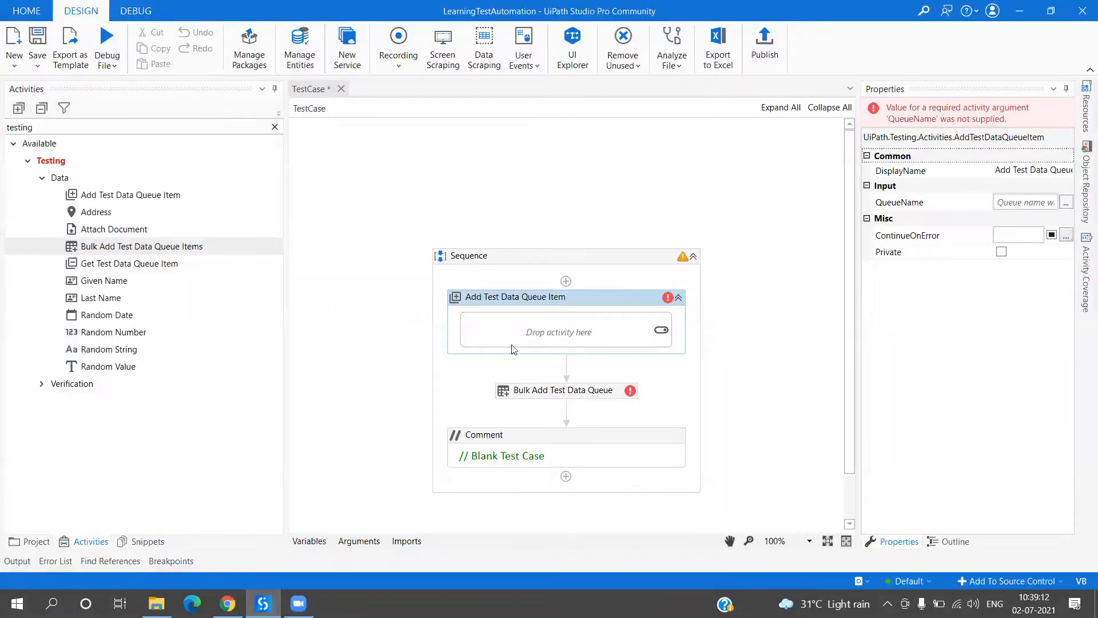
pyautogui.click(463, 386)
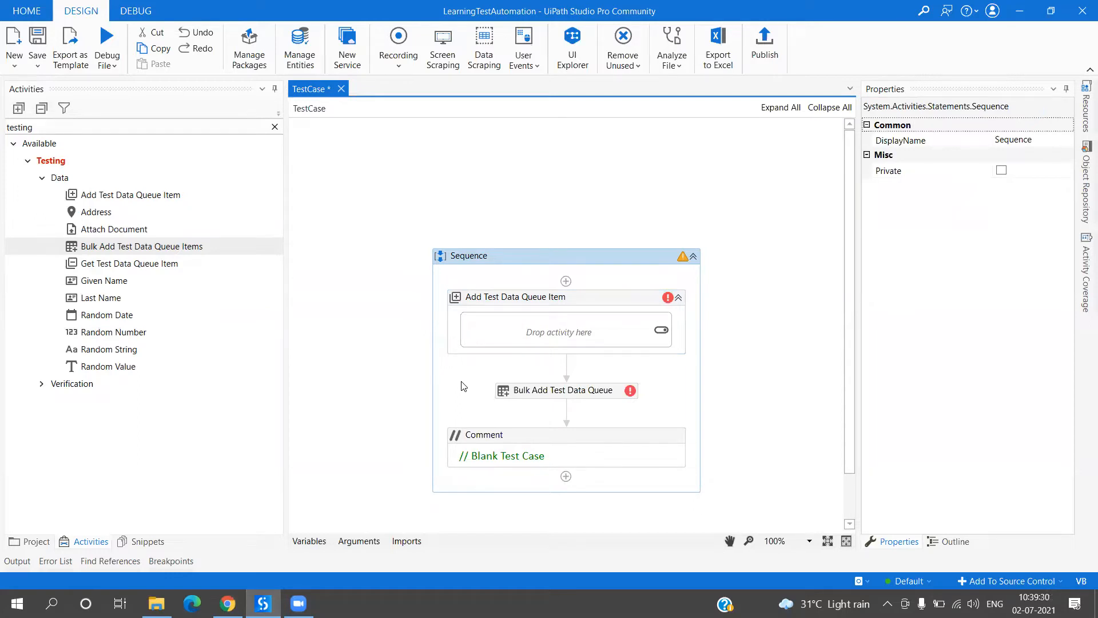
pyautogui.click(588, 303)
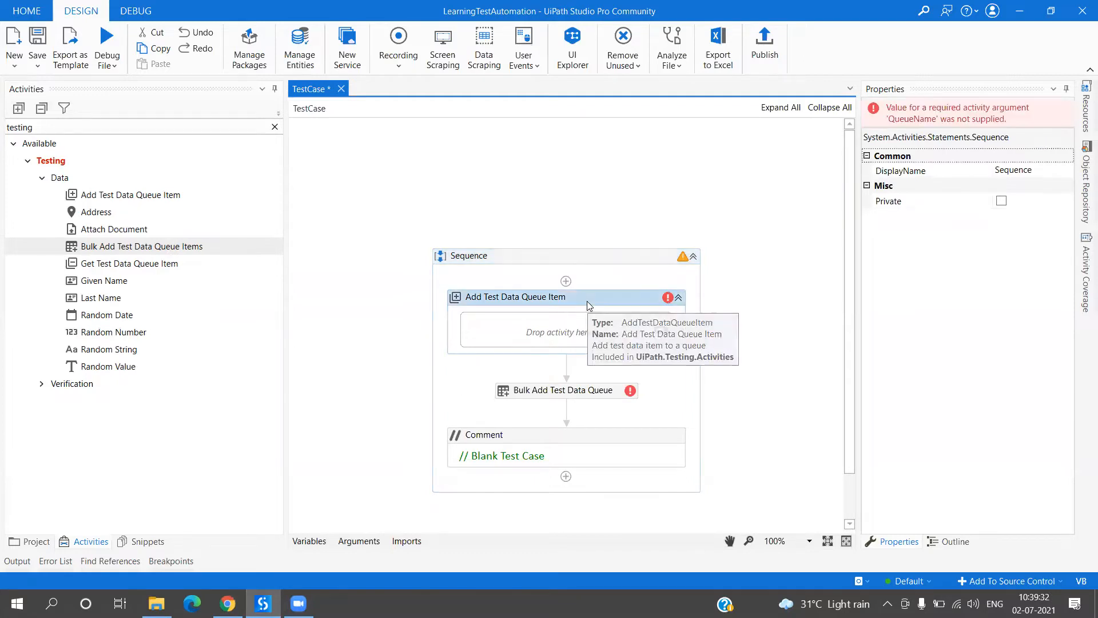
pyautogui.click(604, 391)
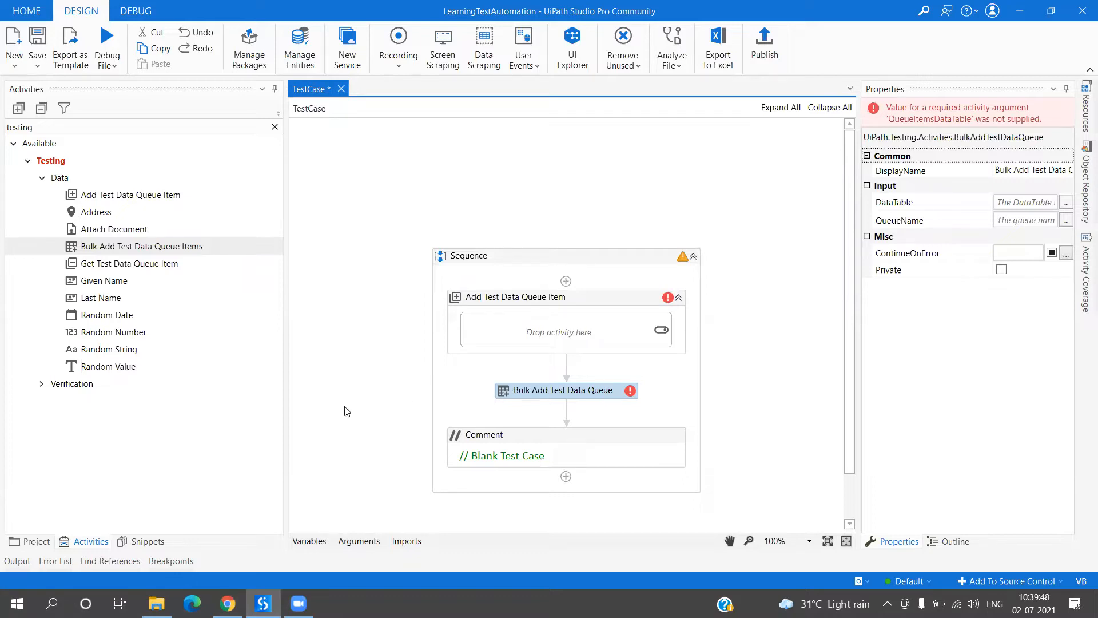
# Step: Open the LearningTestAutomation project's folder in File Explorer from UiPath Studio and maximize the window
pyautogui.click(32, 542)
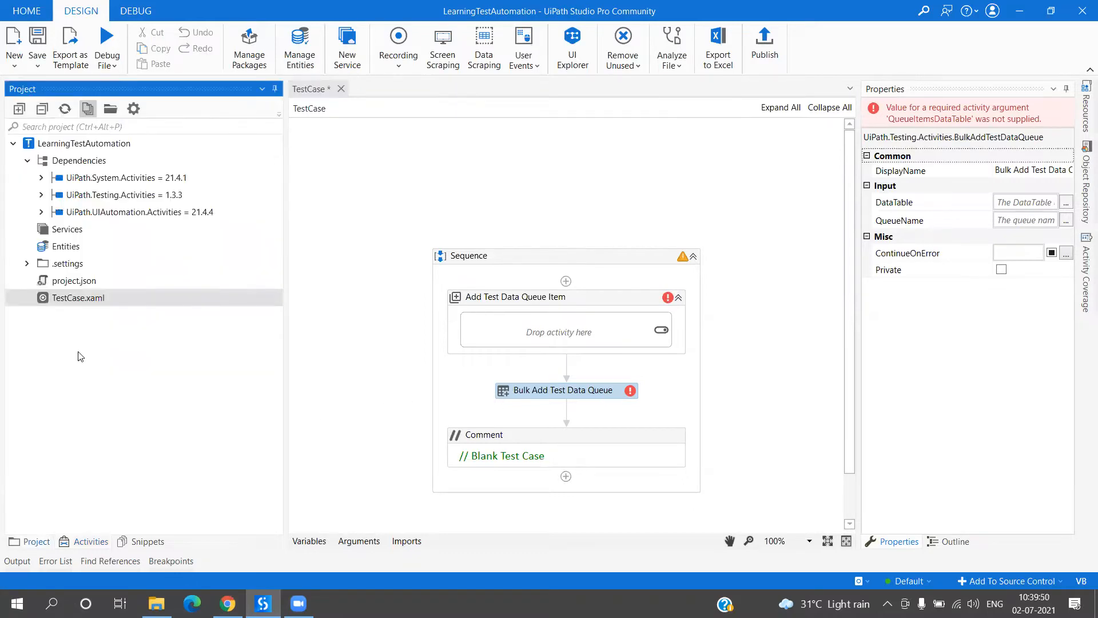
pyautogui.click(111, 109)
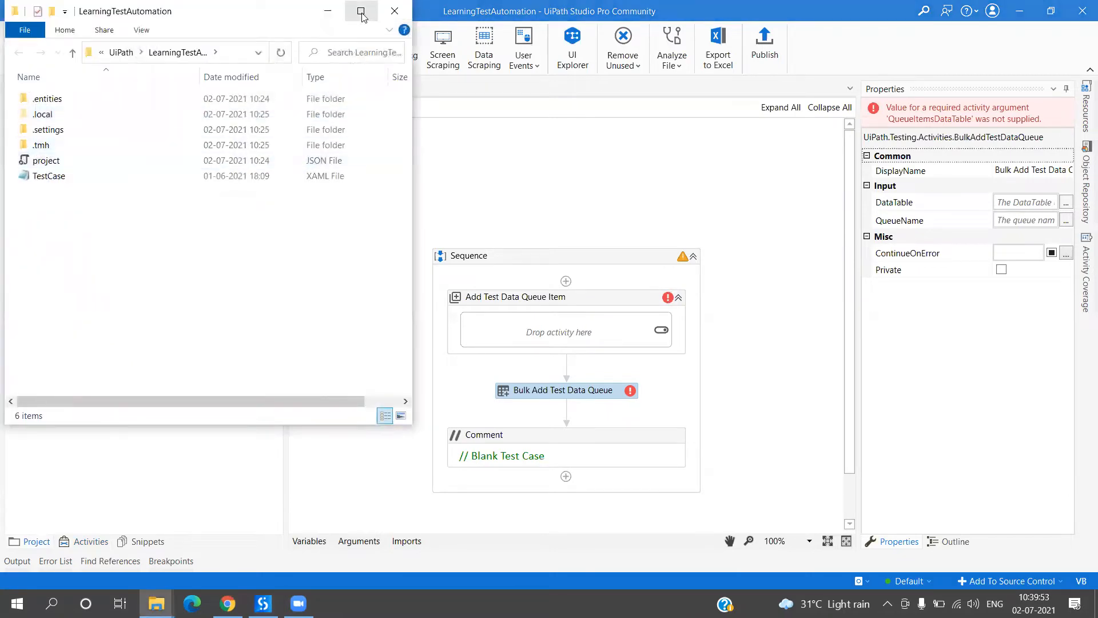
pyautogui.click(361, 11)
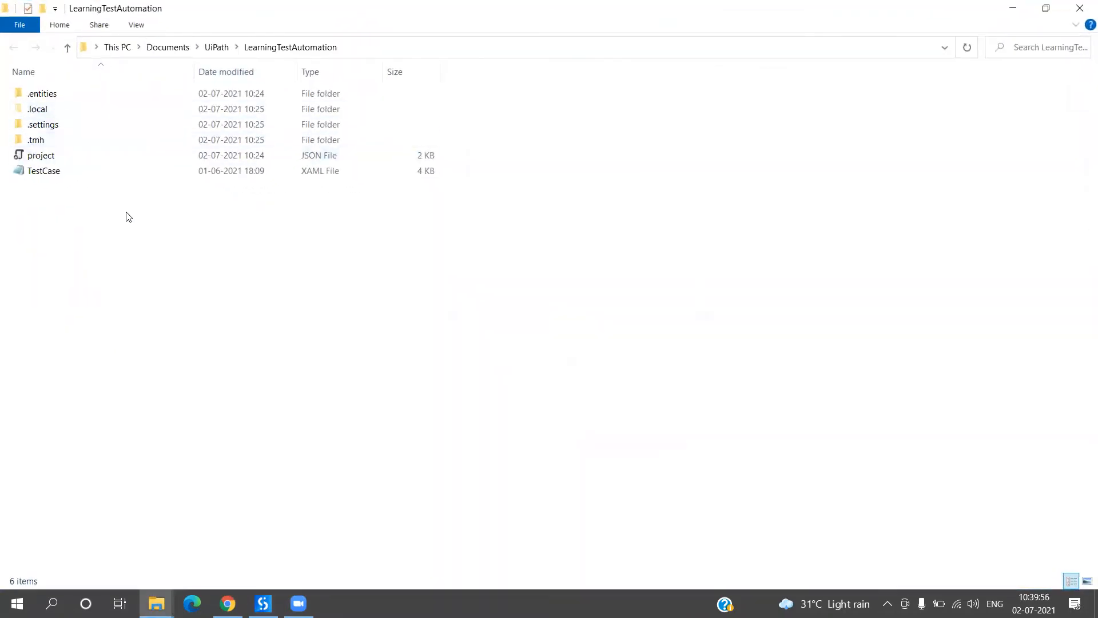
# Step: Create a text document with the default name in the LearningTestAutomation folder and open it in Notepad
pyautogui.rightClick(125, 212)
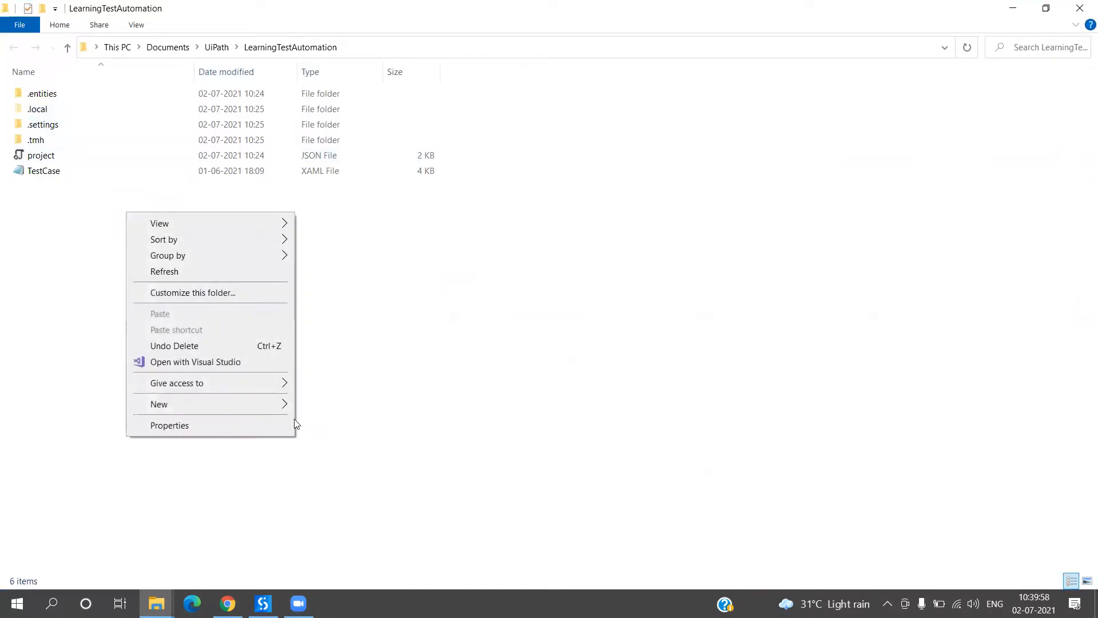
pyautogui.moveTo(283, 409)
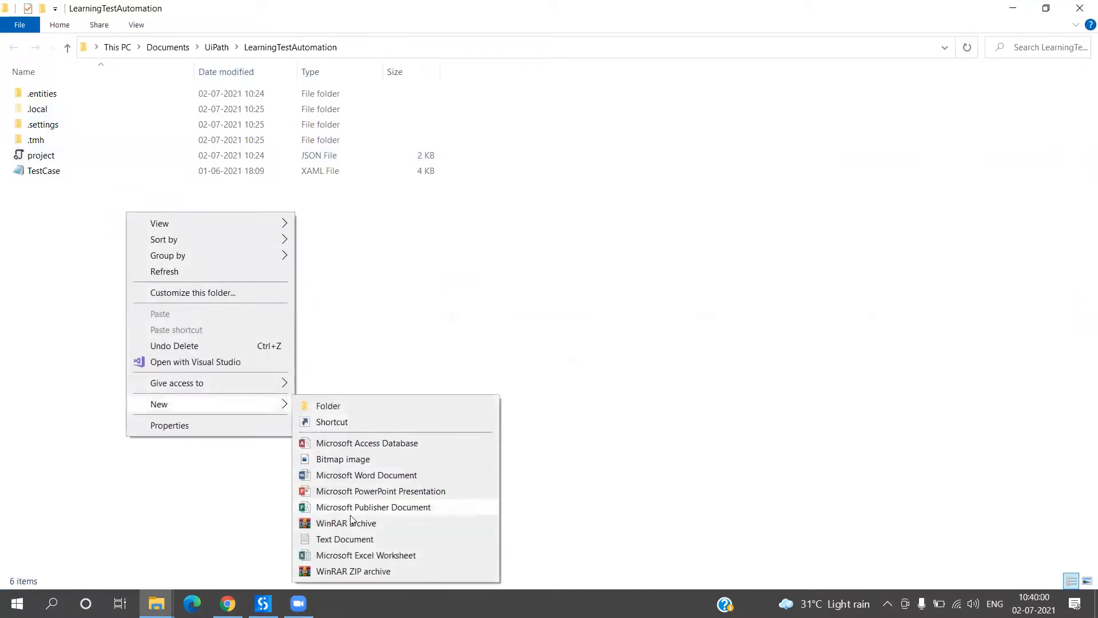
pyautogui.click(349, 539)
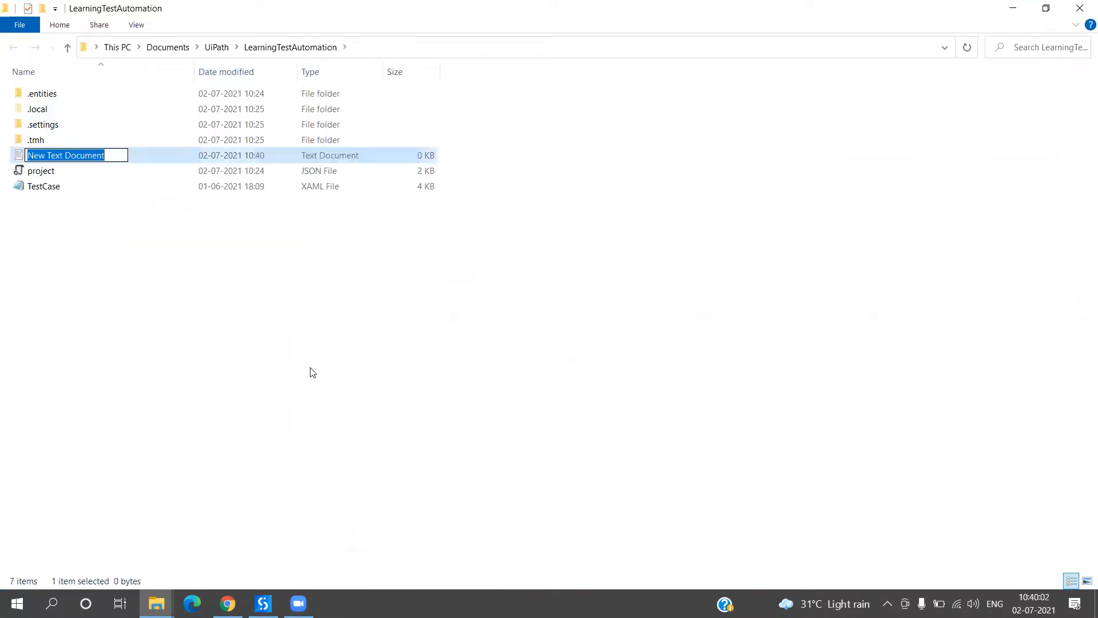
pyautogui.click(164, 216)
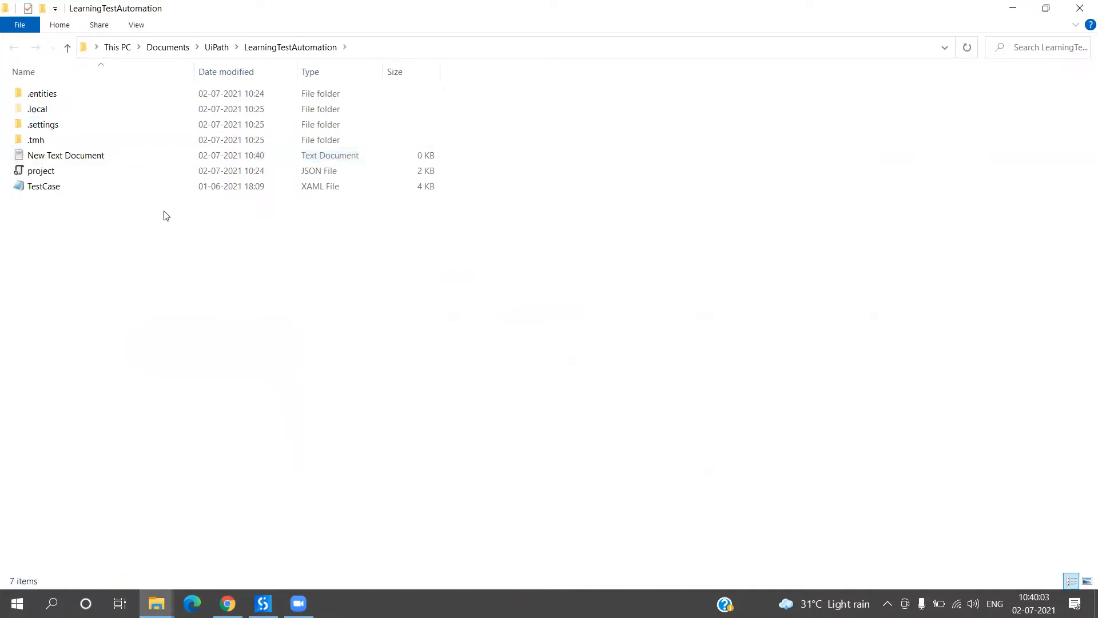
pyautogui.doubleClick(94, 158)
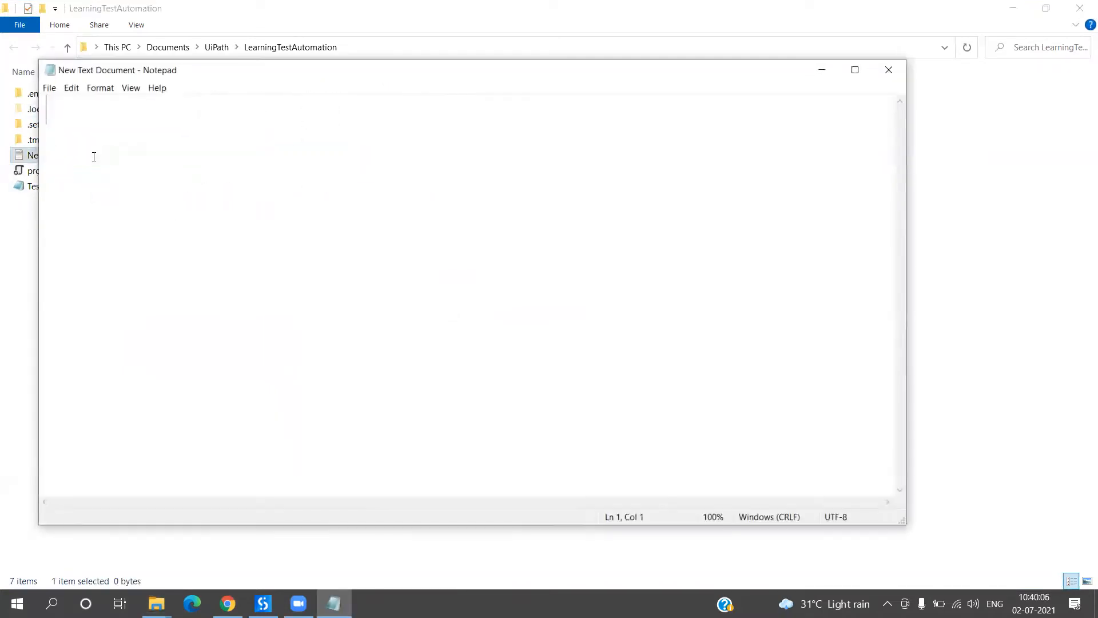
# Step: Enter an opening and a closing curly brace on separate lines with a blank line between them
pyautogui.write('{}')
pyautogui.press('Left')
pyautogui.press('Return')
pyautogui.press('Up')
pyautogui.press('End')
pyautogui.press('Return')
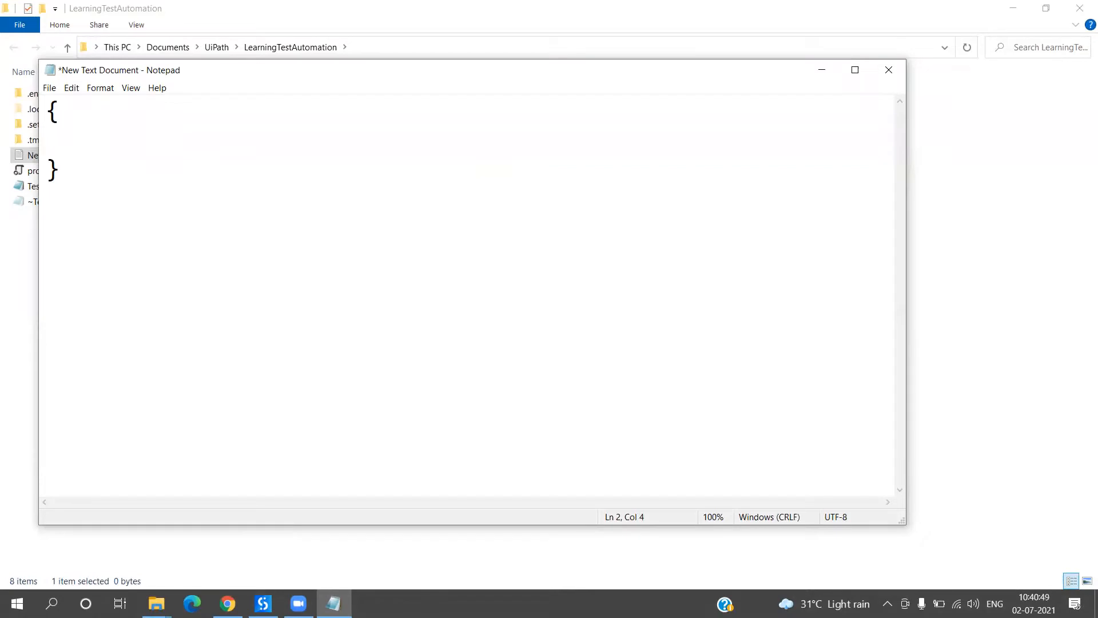
# Step: Add an indented "Emp_ID" key inside the braces with a quoted sample employee ID, a trailing comma and a new line
pyautogui.write('""')
pyautogui.press('Left')
pyautogui.write('Emp_ID')
pyautogui.press('Right')
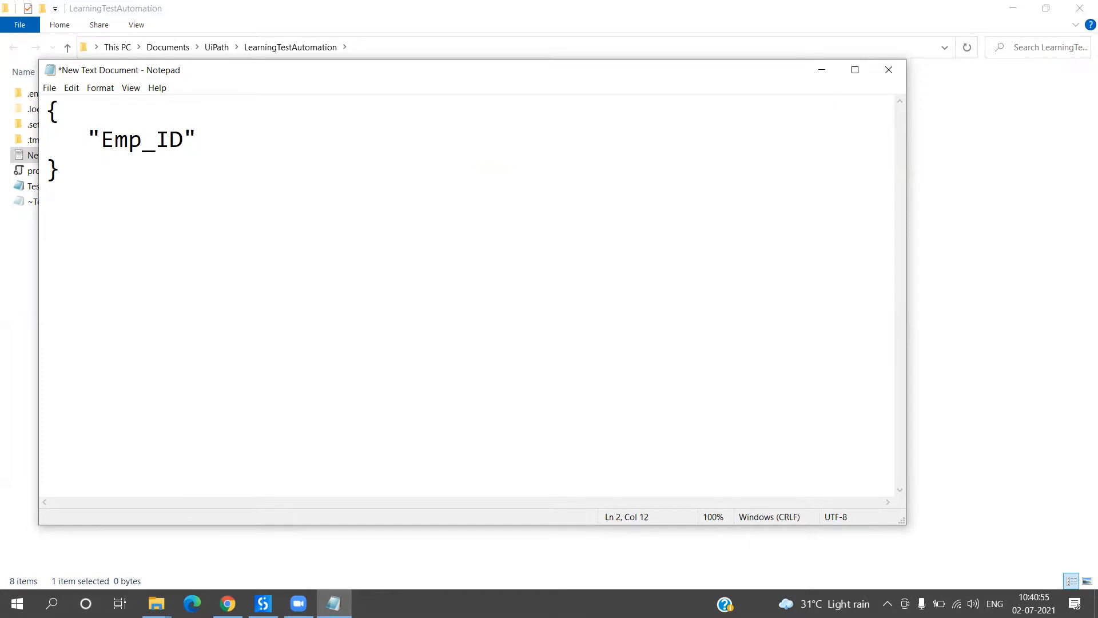
pyautogui.write('""')
pyautogui.press('Left')
pyautogui.write('101')
pyautogui.click(279, 139)
pyautogui.write(',')
pyautogui.press('Return')
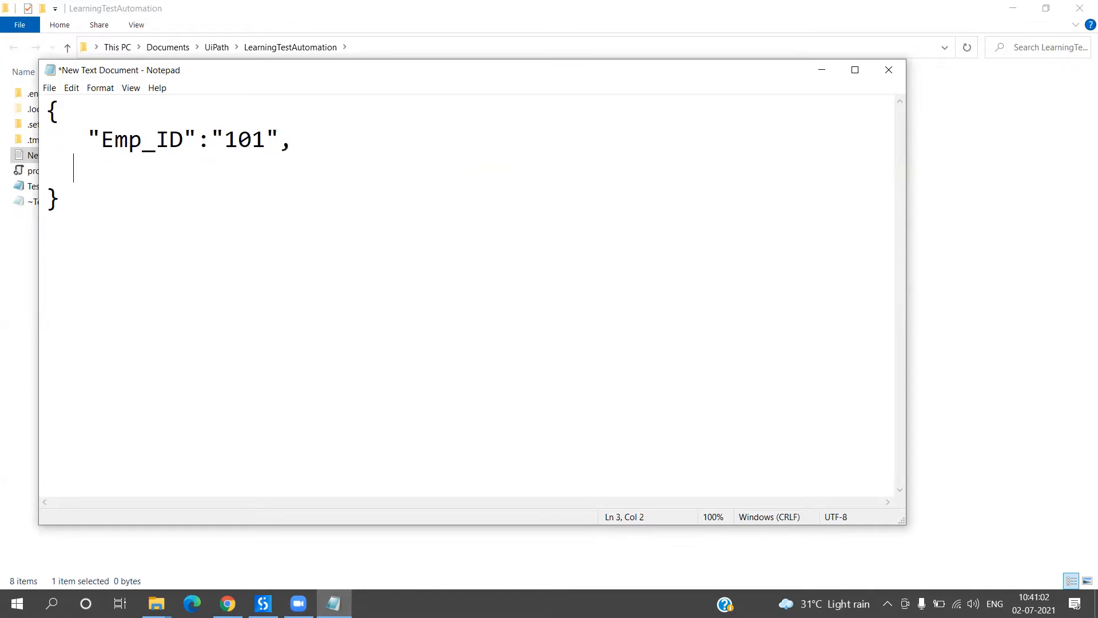
# Step: Add a "Name" key below "Emp_ID" with the employee's first name as its quoted value, a trailing comma and a new line
pyautogui.write('"Depa"')
pyautogui.press('Left')
pyautogui.write('Depa')
pyautogui.press('BackSpace')
pyautogui.press('BackSpace')
pyautogui.press('BackSpace')
pyautogui.press('BackSpace')
pyautogui.write('Name')
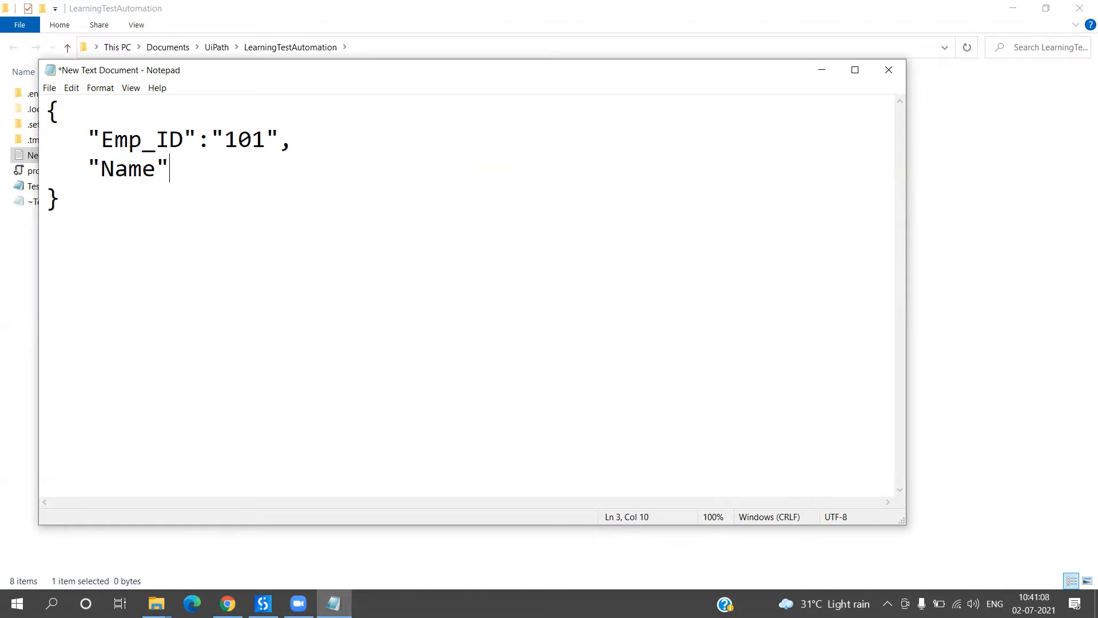
pyautogui.write('"')
pyautogui.press('BackSpace')
pyautogui.write(':""')
pyautogui.press('Left')
pyautogui.write('Parth')
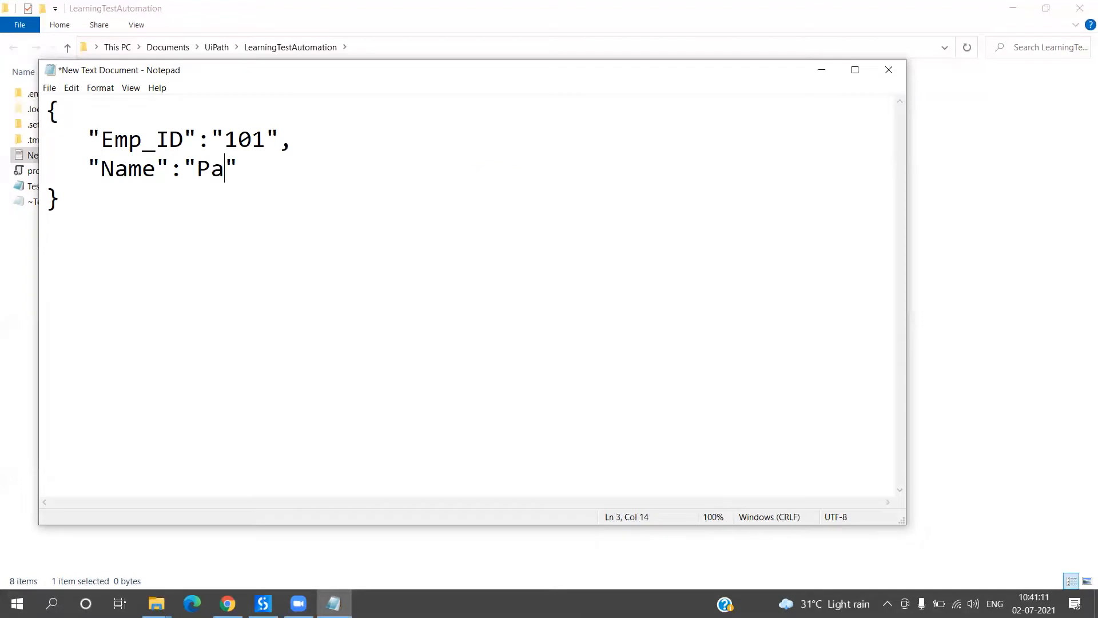
pyautogui.press('Up')
pyautogui.press('Down')
pyautogui.press('End')
pyautogui.write(',')
pyautogui.press('Return')
# Step: Add the entry "Age":"22" followed by a comma below the "Name" line
pyautogui.write('"Age')
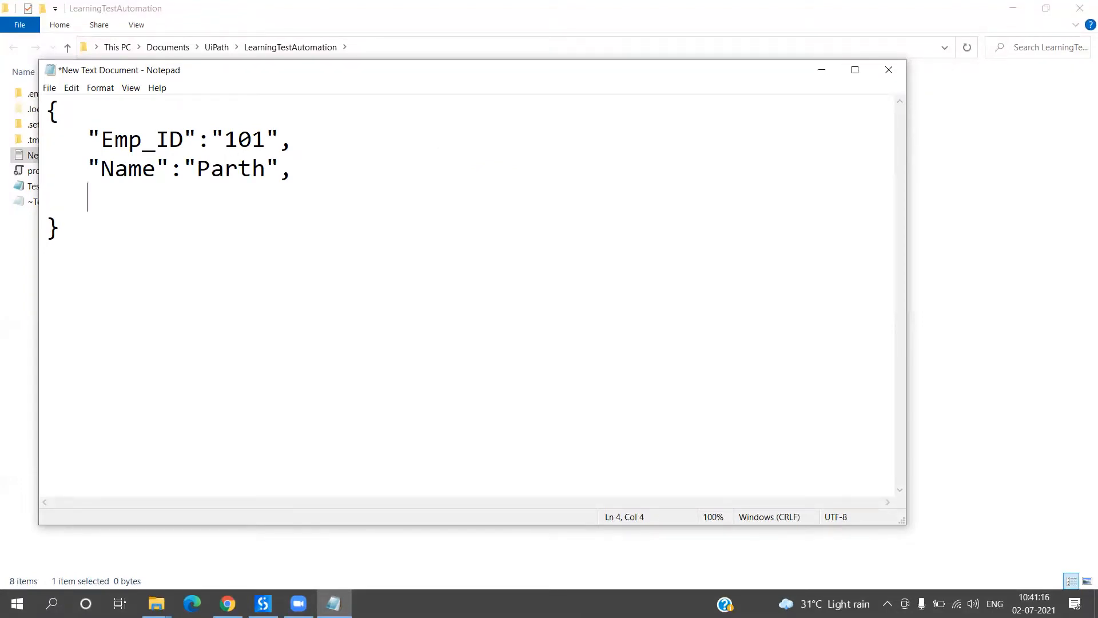
pyautogui.write('"')
pyautogui.press('Left')
pyautogui.write('Age')
pyautogui.press('Right')
pyautogui.write(':')
pyautogui.write('"22"')
pyautogui.press('Left')
pyautogui.write('22')
pyautogui.press('Right')
pyautogui.write(',')
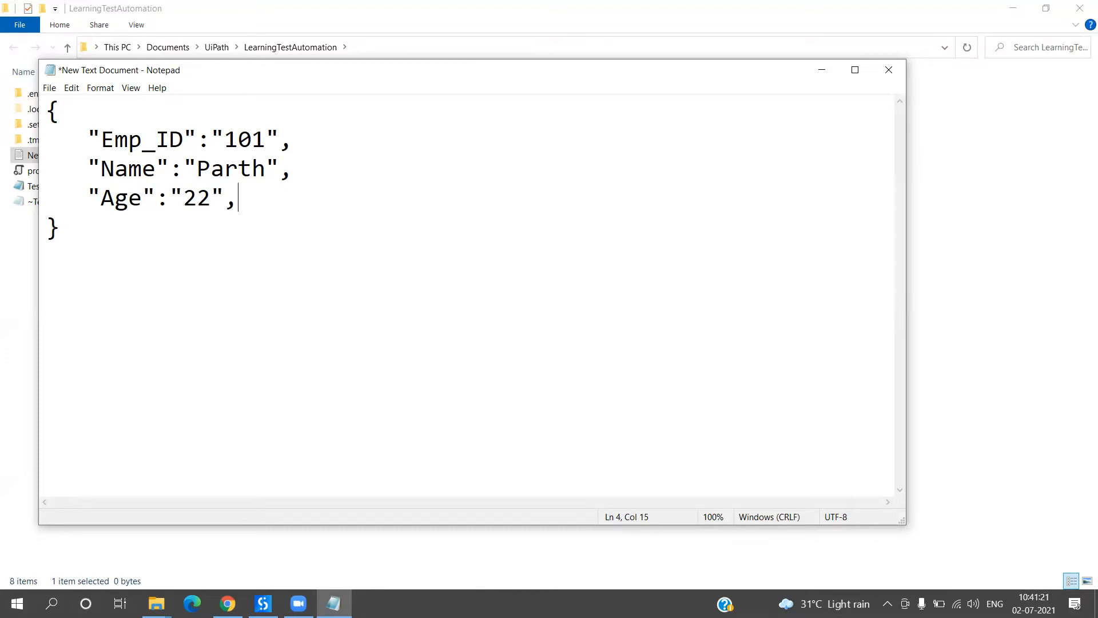
# Step: Add the final entry "Department":"Automation" below the "Age" line, without a trailing comma
pyautogui.press('Return')
pyautogui.press('BackSpace')
pyautogui.write('""')
pyautogui.press('Left')
pyautogui.write('Department"')
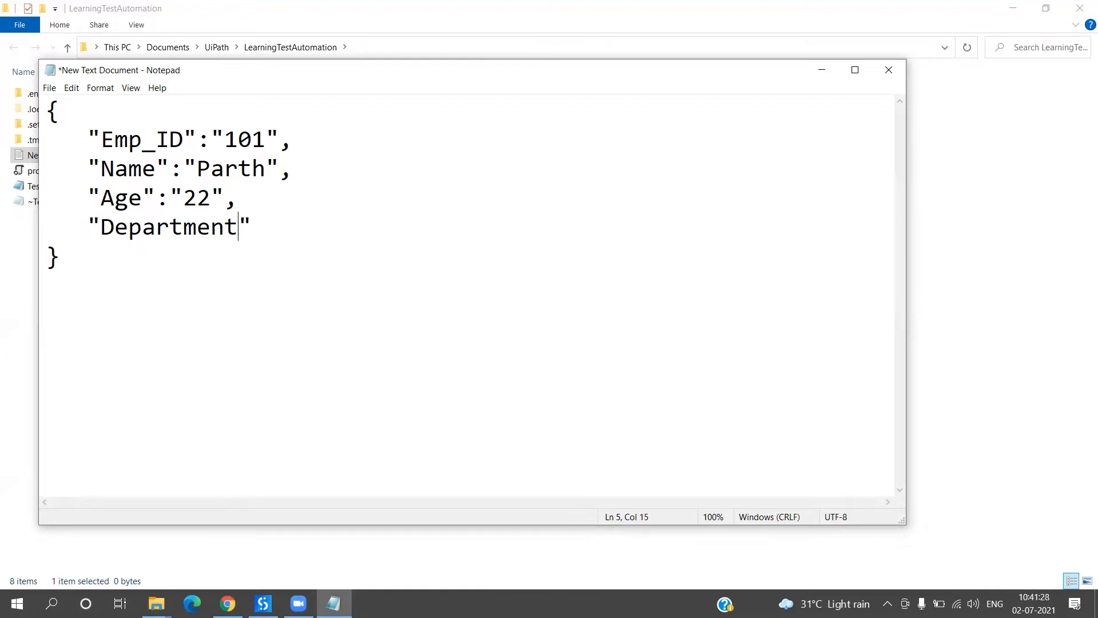
pyautogui.write(':""')
pyautogui.press('Left')
pyautogui.write('Automation')
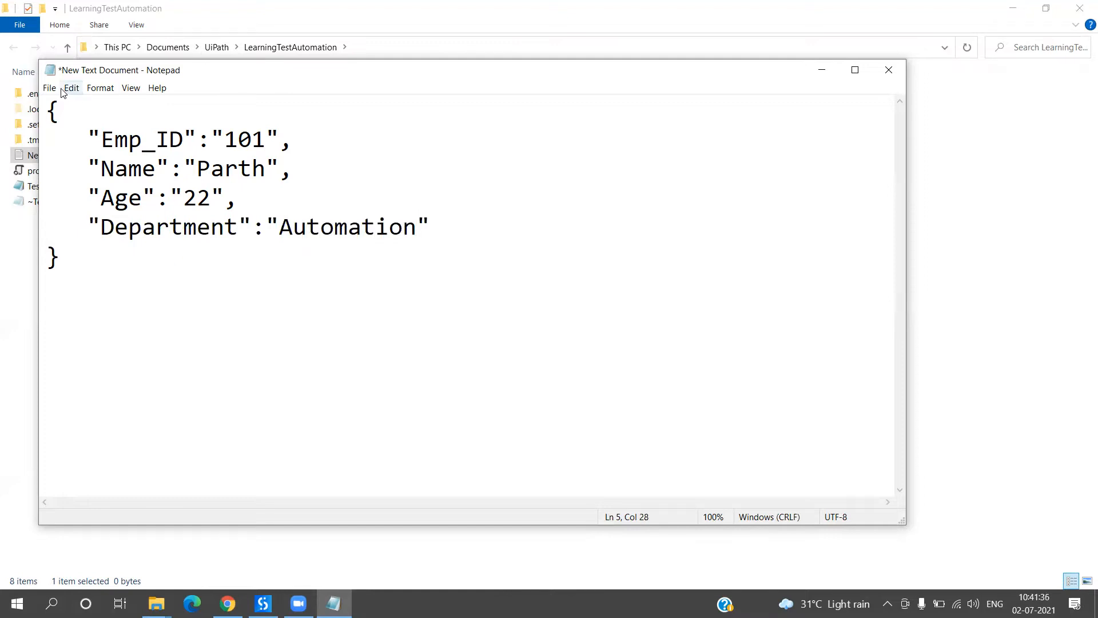
# Step: Save the employee JSON text as JSONSchema.json in the LearningTestAutomation folder and close the text editor
pyautogui.click(54, 90)
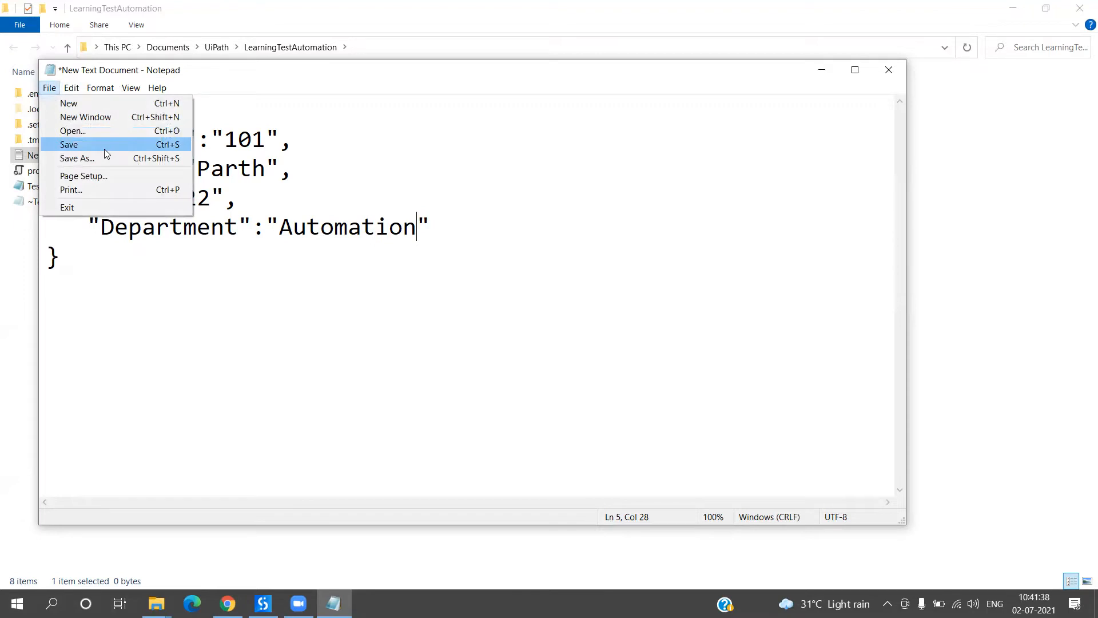
pyautogui.click(114, 159)
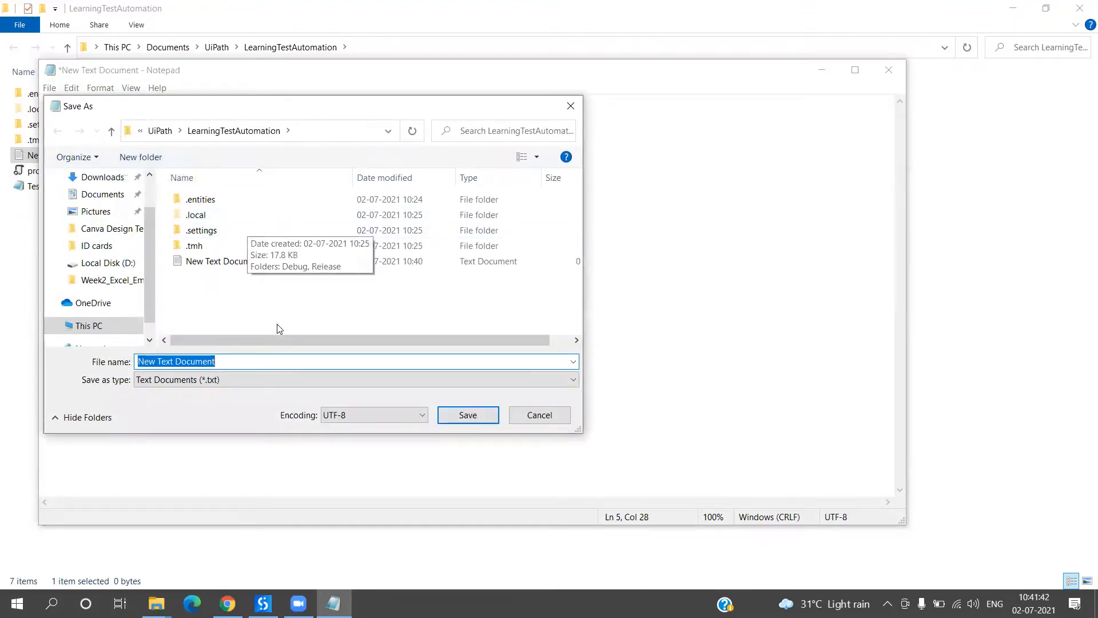
pyautogui.press('BackSpace')
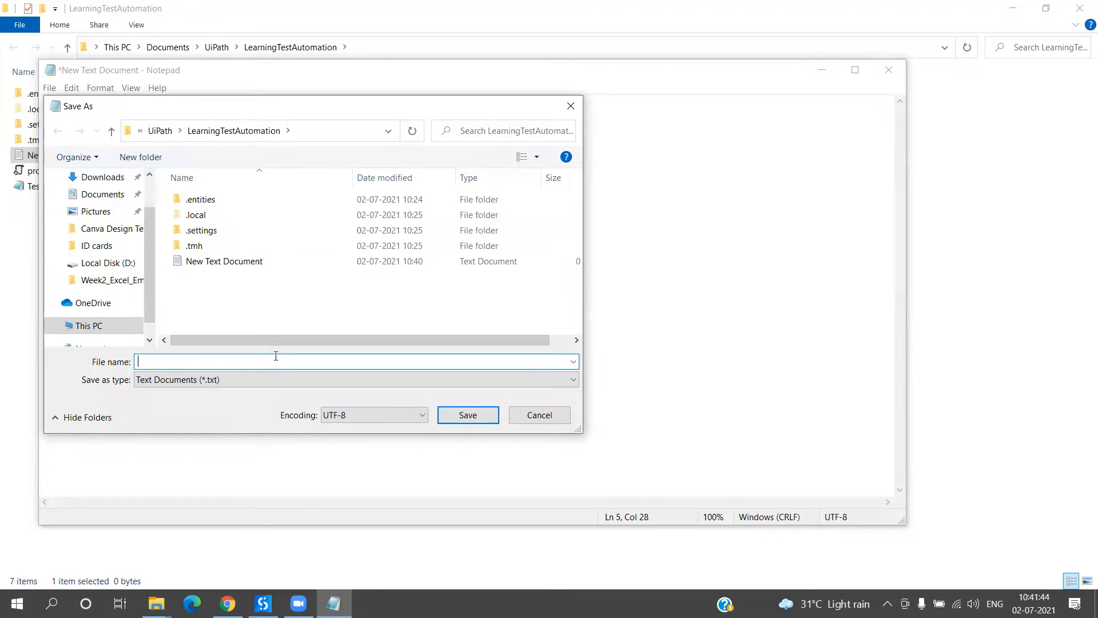
pyautogui.write('JSONSchema')
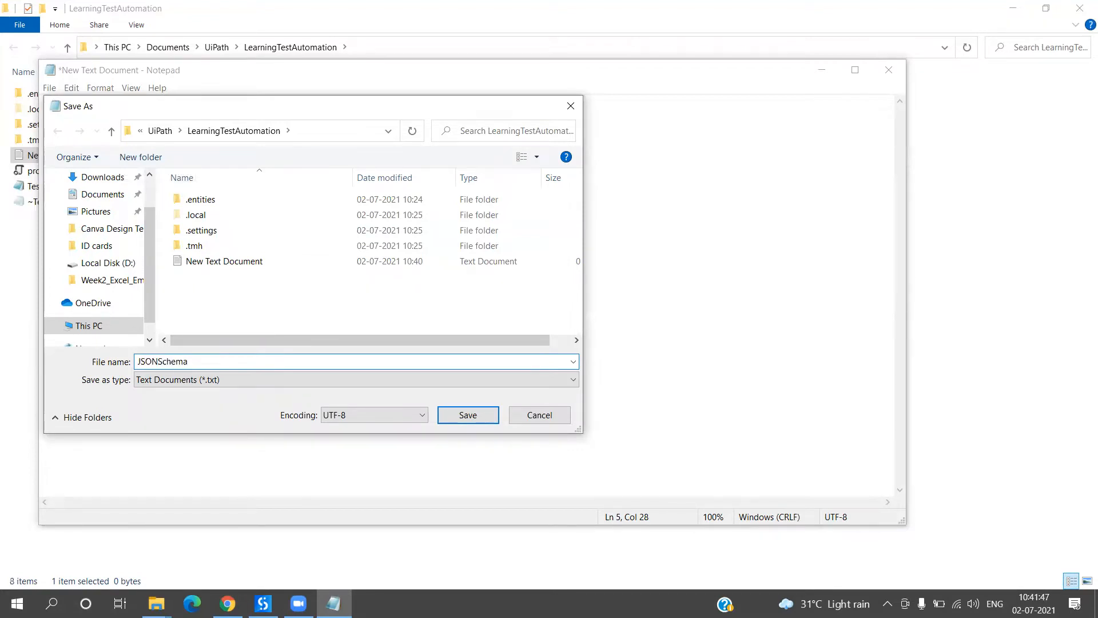
pyautogui.click(271, 379)
pyautogui.click(281, 393)
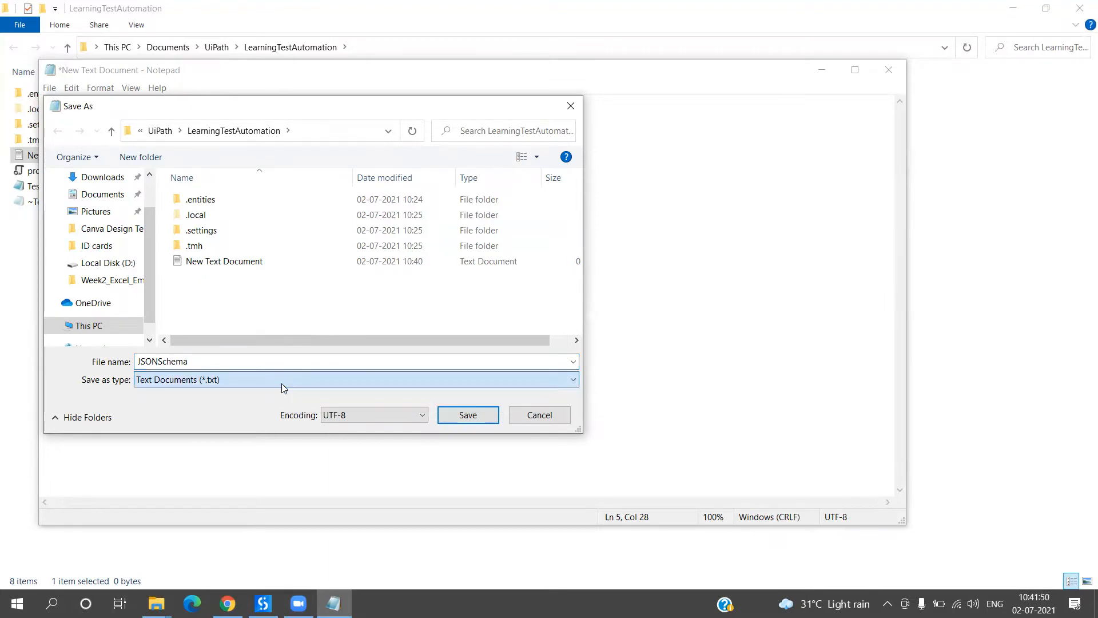
pyautogui.click(364, 362)
pyautogui.doubleClick(363, 362)
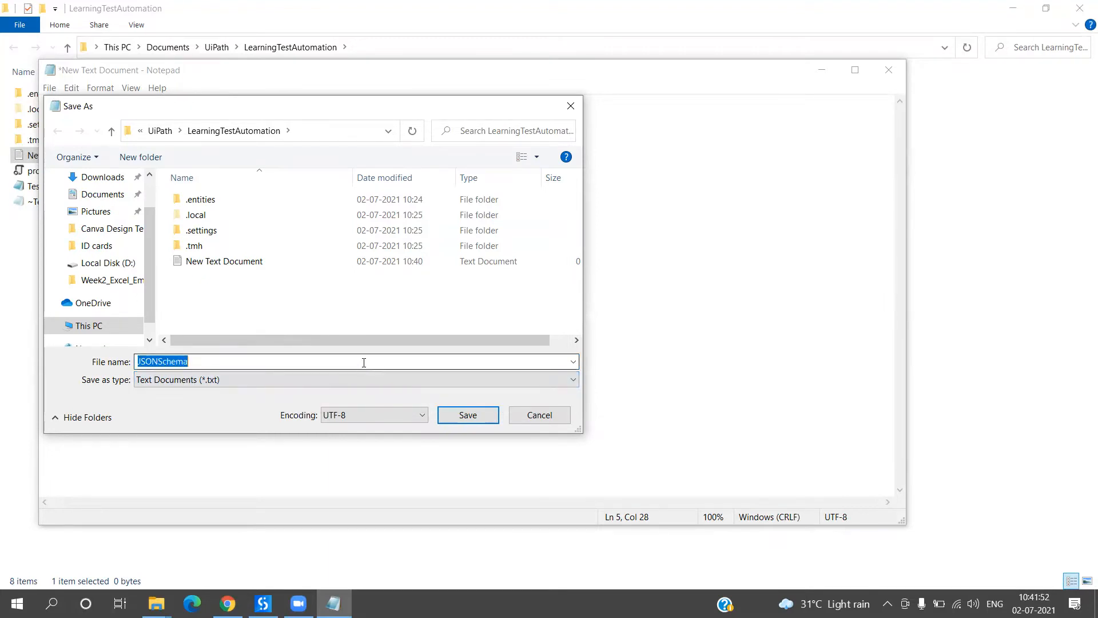
pyautogui.click(363, 362)
pyautogui.write('.json')
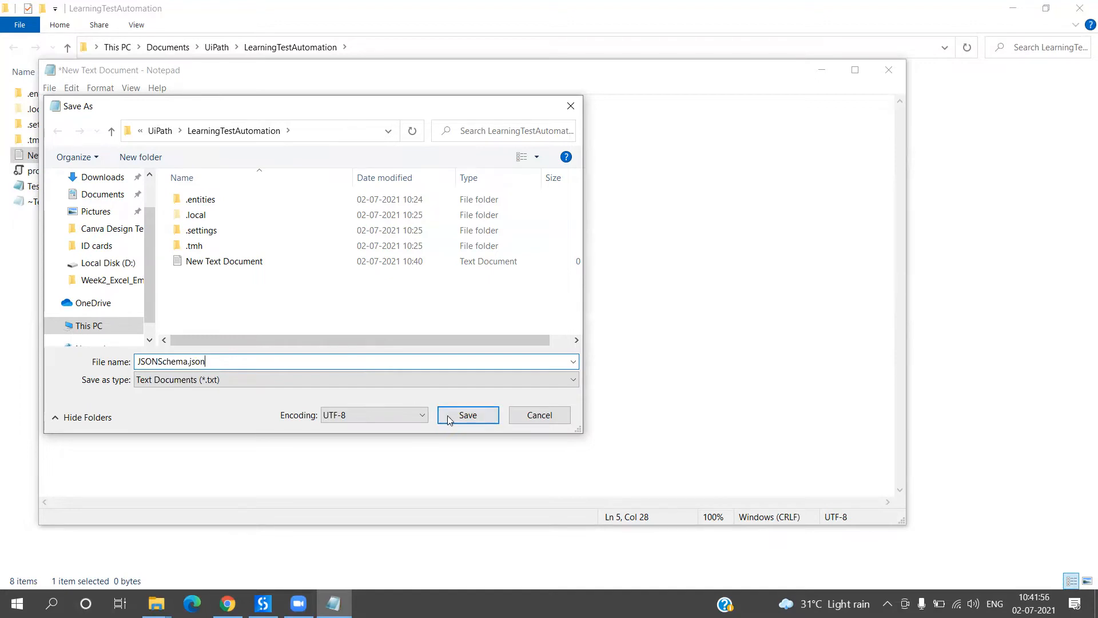
pyautogui.click(468, 416)
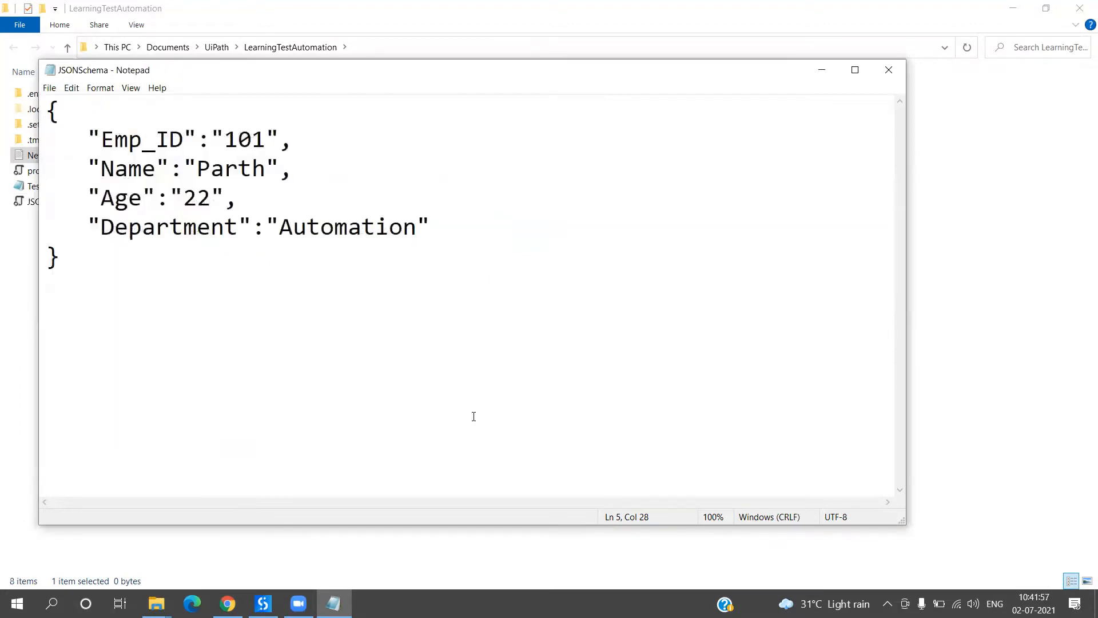
pyautogui.click(891, 75)
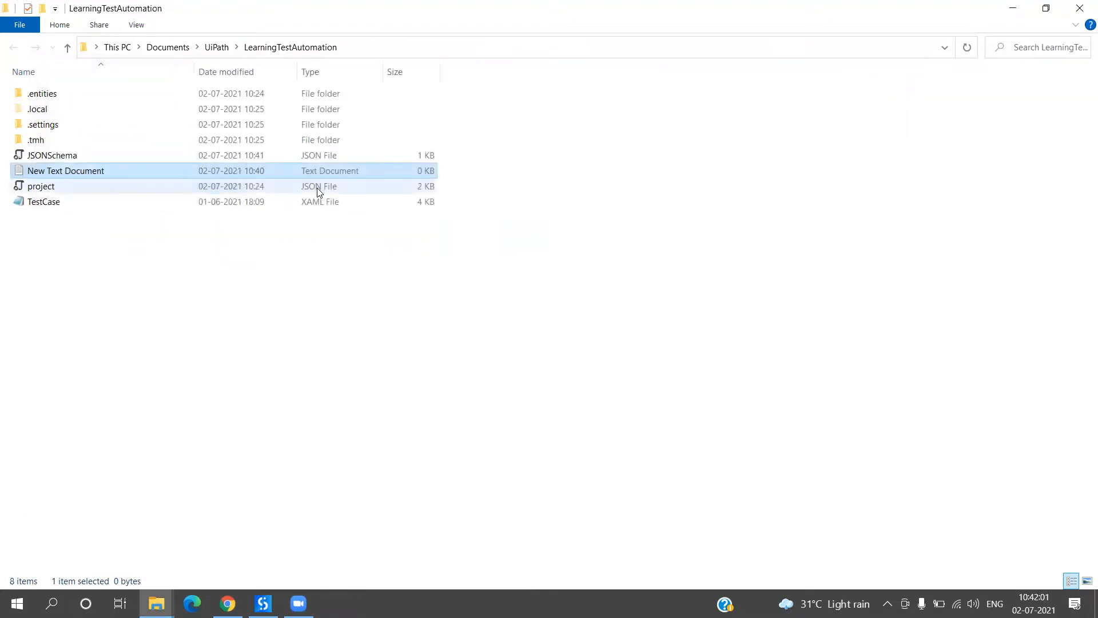
# Step: In Orchestrator, load JSONSchema.json from the LearningTestAutomation folder as the Details queue's Content Json Schema and add the queue
pyautogui.click(269, 155)
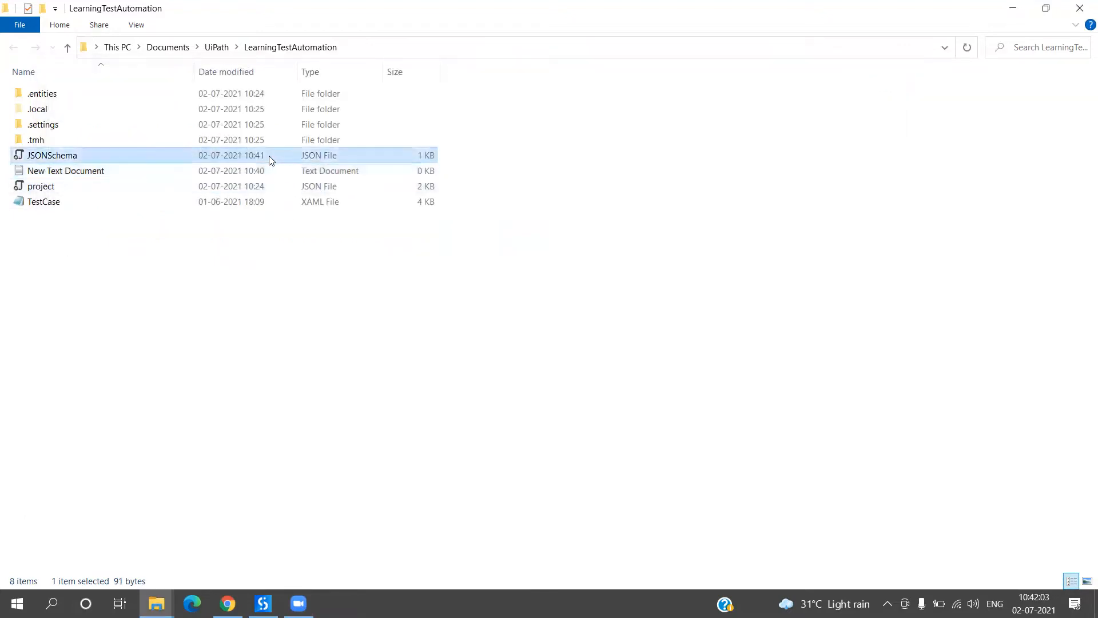
pyautogui.click(227, 603)
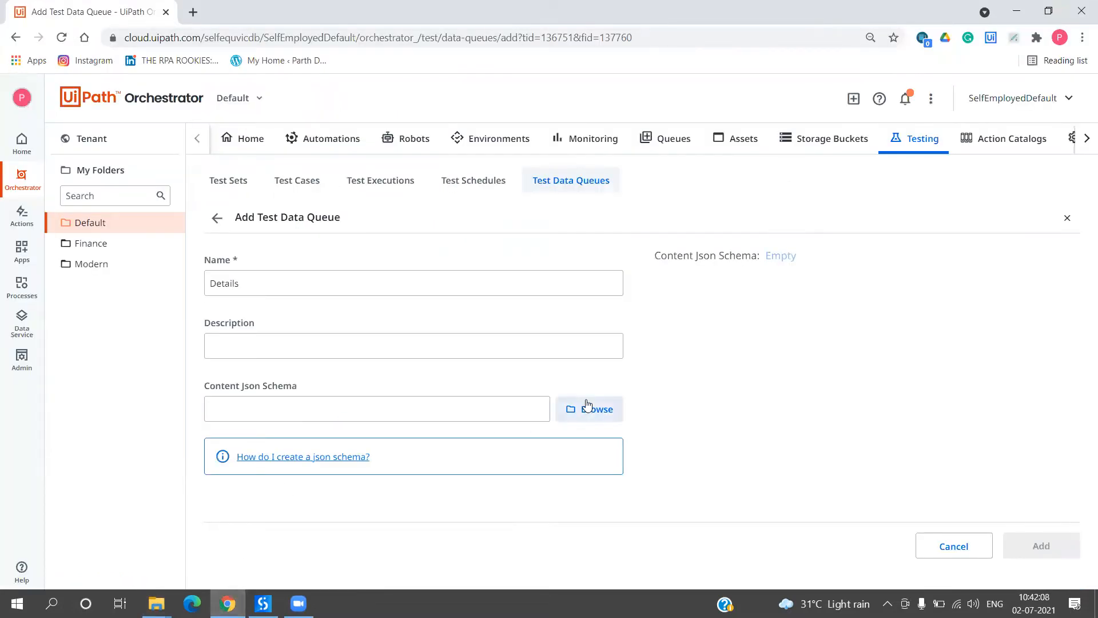
pyautogui.click(156, 603)
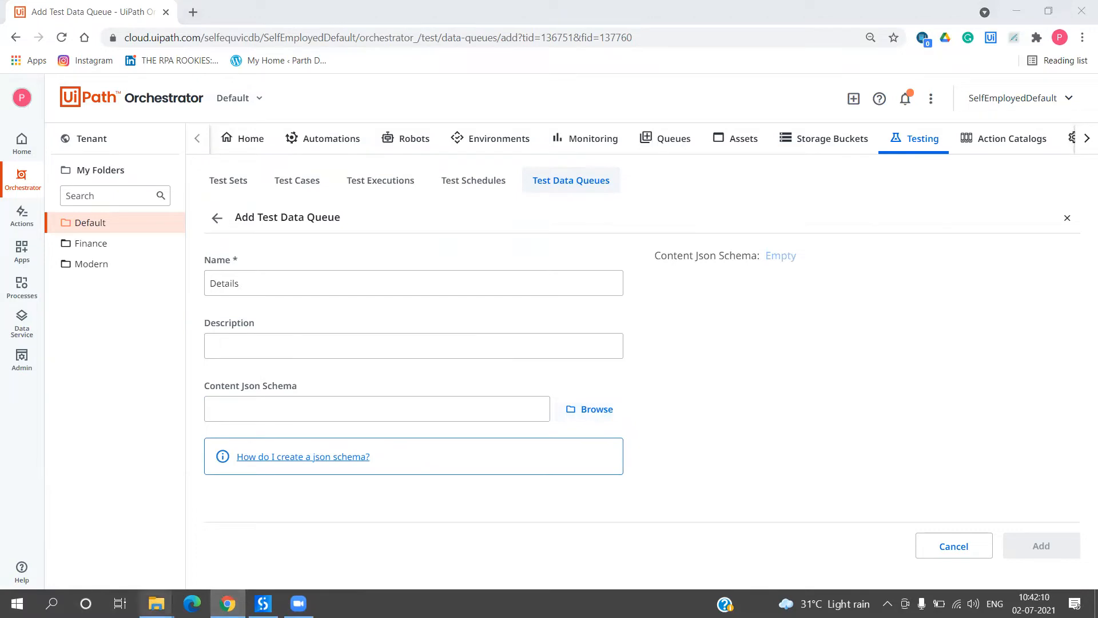
pyautogui.click(174, 572)
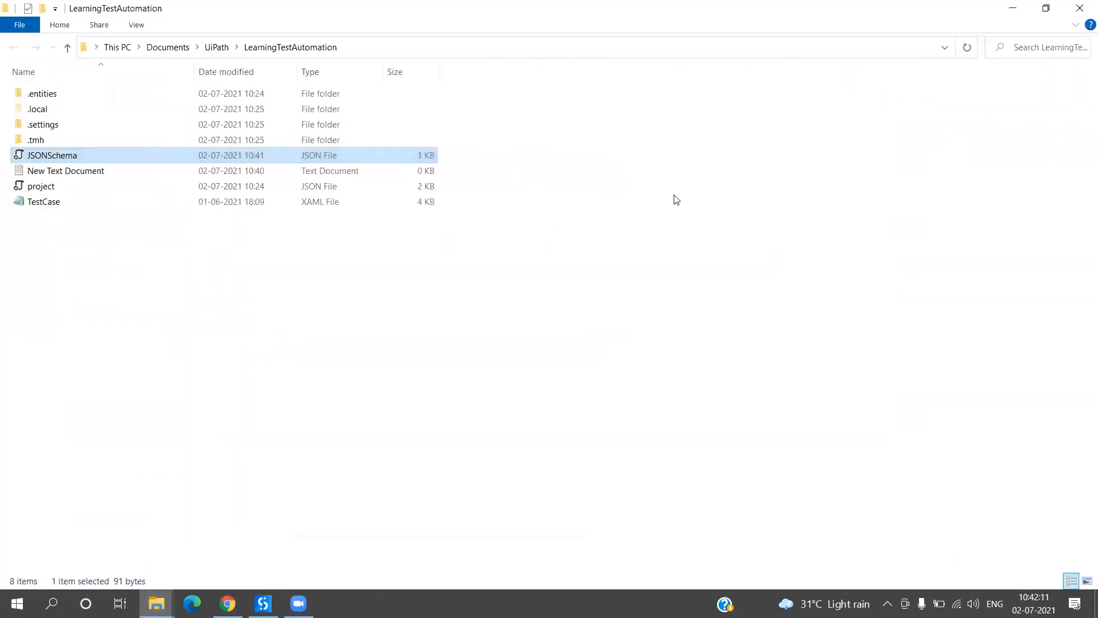
pyautogui.click(1044, 11)
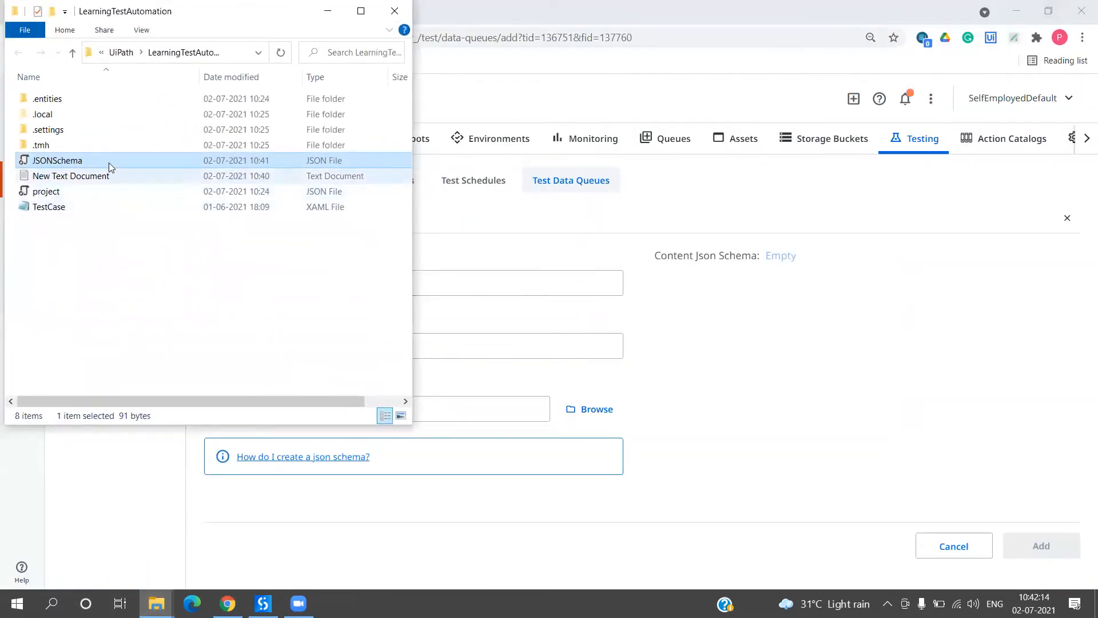
pyautogui.moveTo(94, 160); pyautogui.dragTo(503, 409)
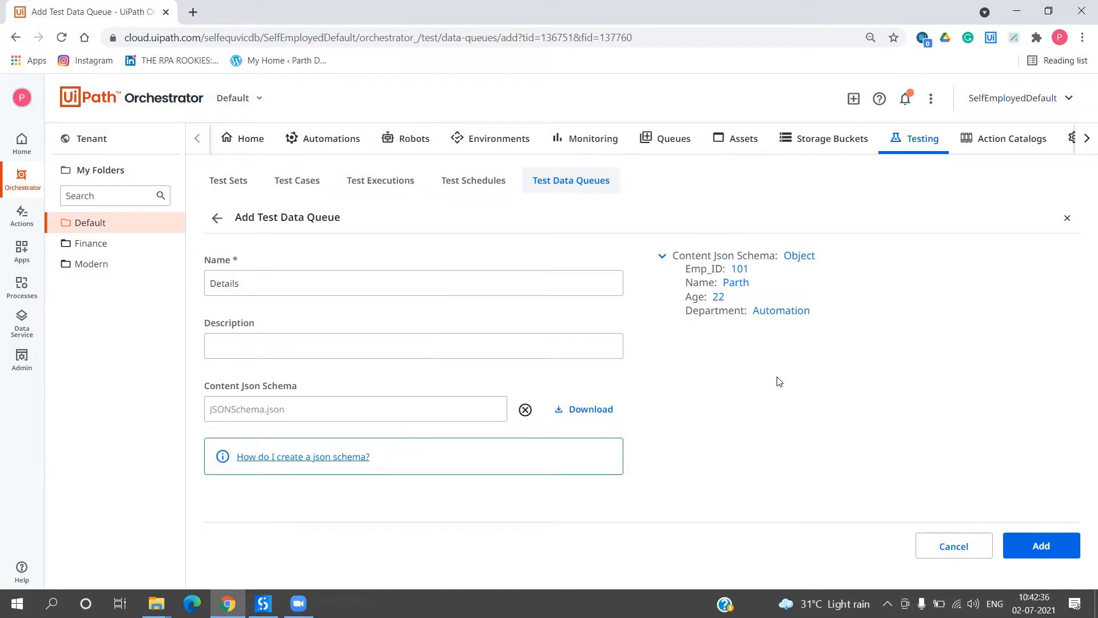
pyautogui.click(1047, 555)
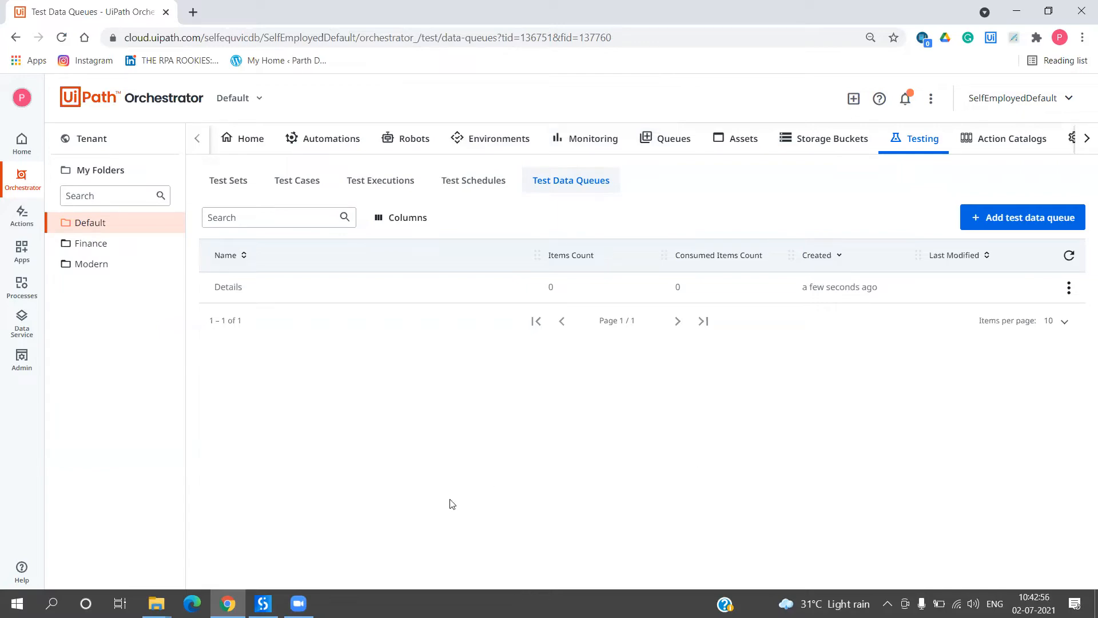
# Step: Switch to UiPath Studio, delete the Add Test Data Queue Item activity from the sequence, and select Bulk Add Test Data Queue
pyautogui.click(263, 603)
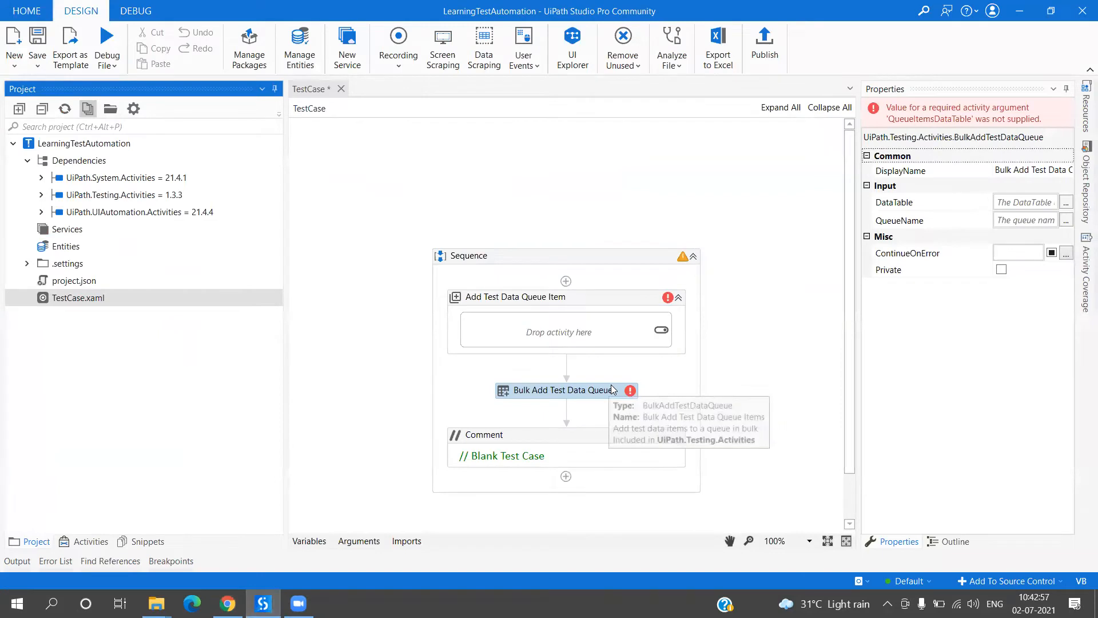
pyautogui.click(652, 389)
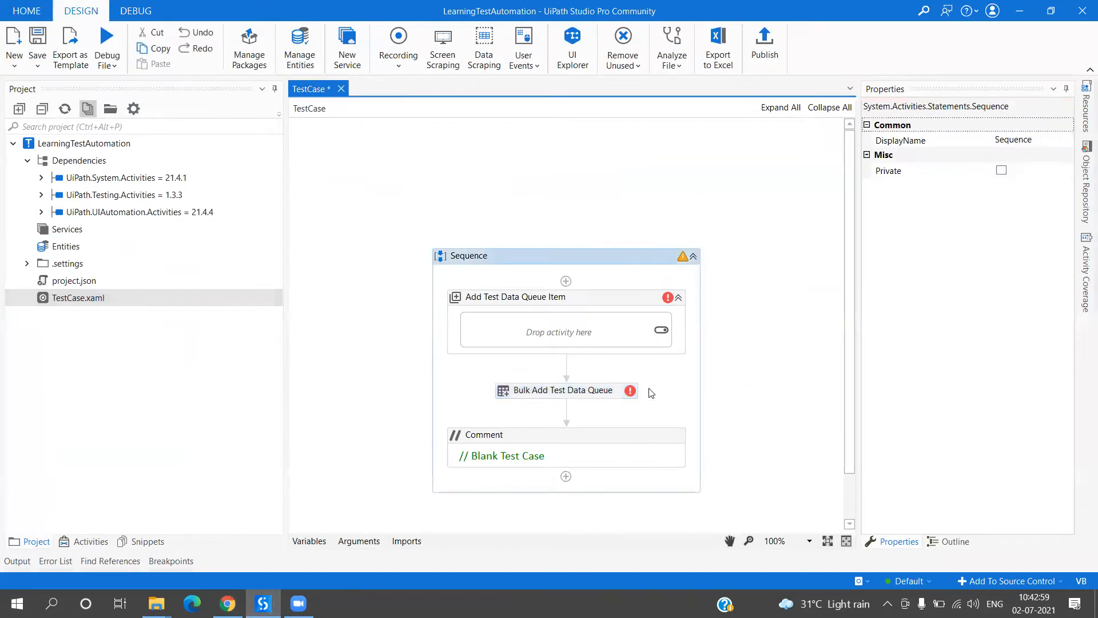
pyautogui.click(630, 300)
pyautogui.press('Delete')
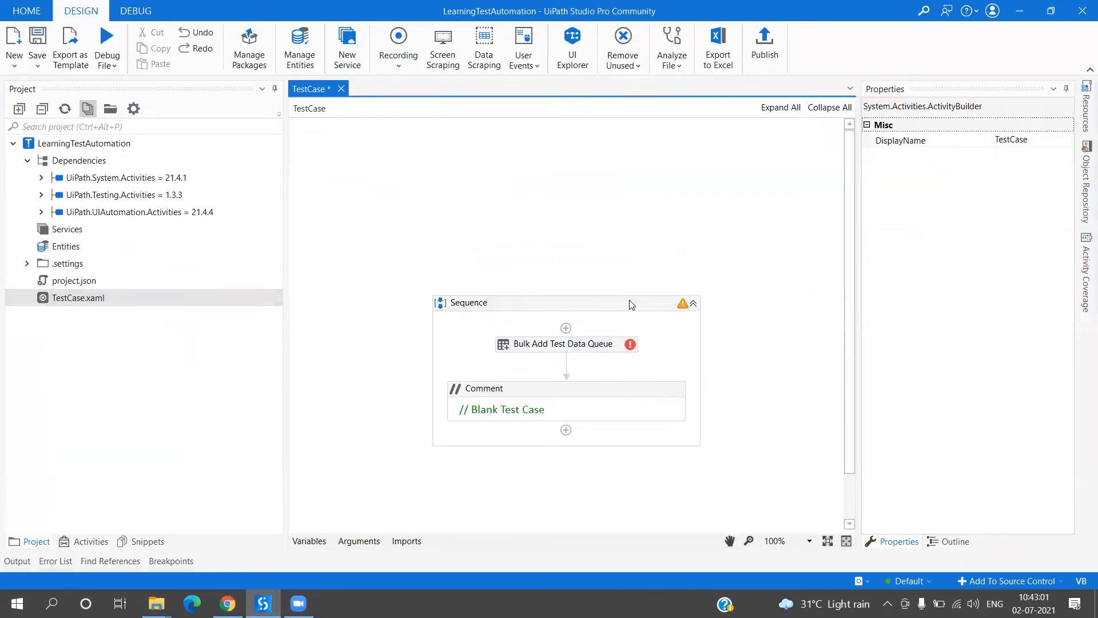
pyautogui.click(621, 346)
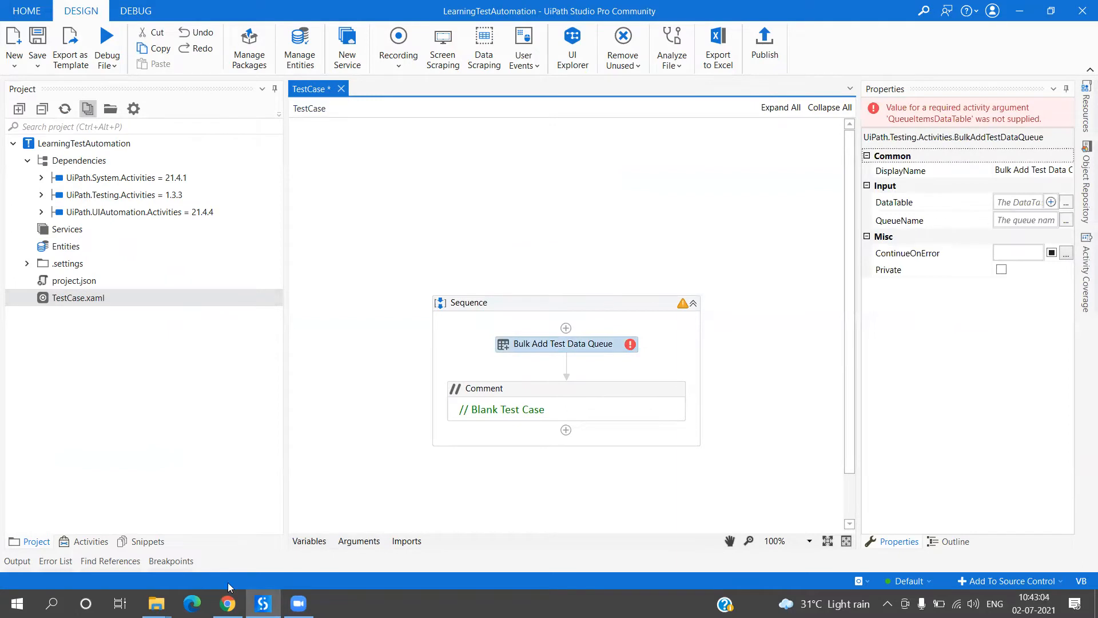
# Step: Create a new Excel worksheet file named Data in the LearningTestAutomation folder and open it in Excel
pyautogui.moveTo(157, 603)
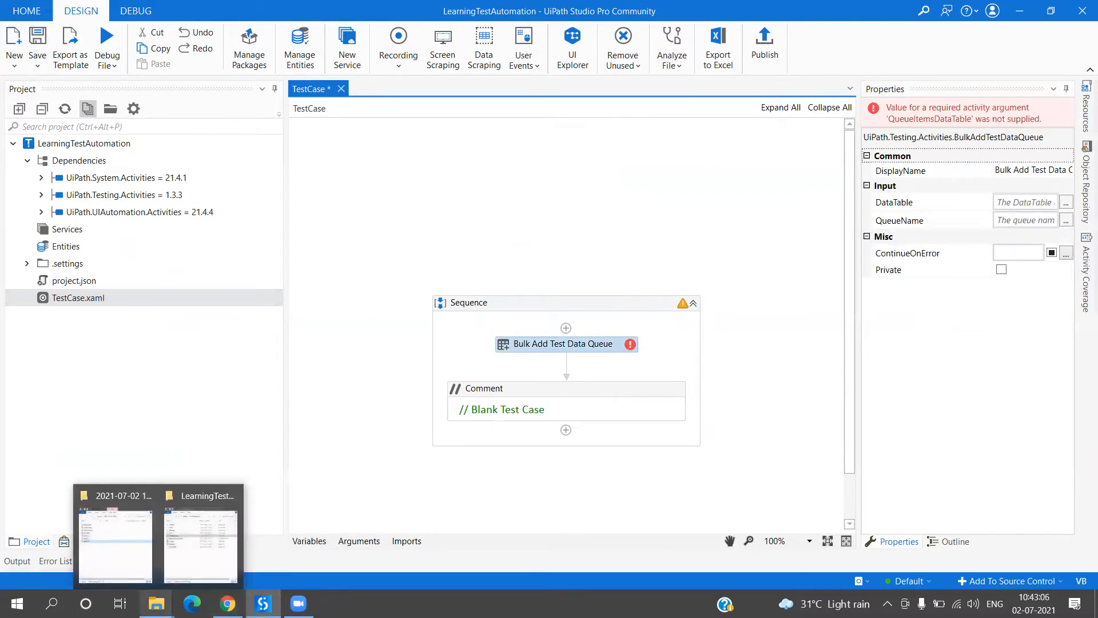
pyautogui.click(181, 548)
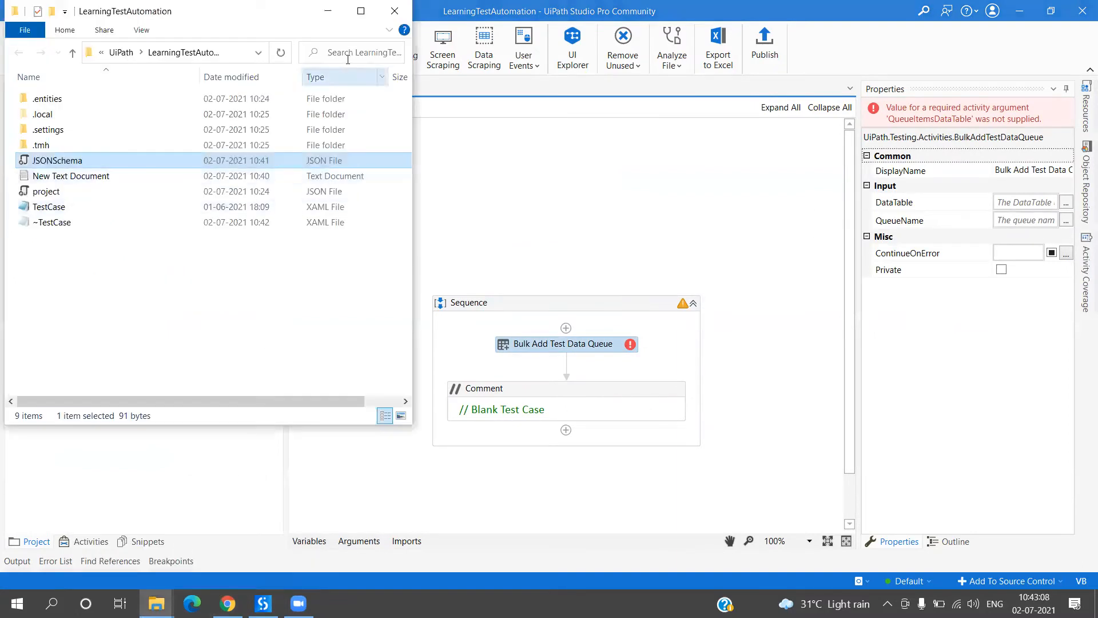
pyautogui.rightClick(96, 261)
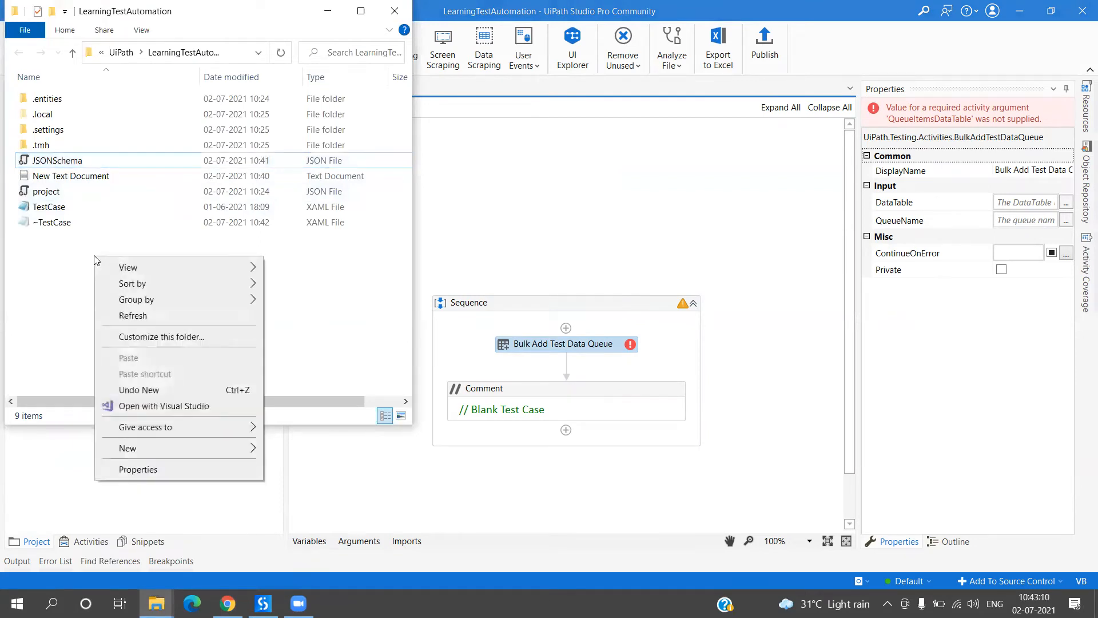
pyautogui.moveTo(240, 446)
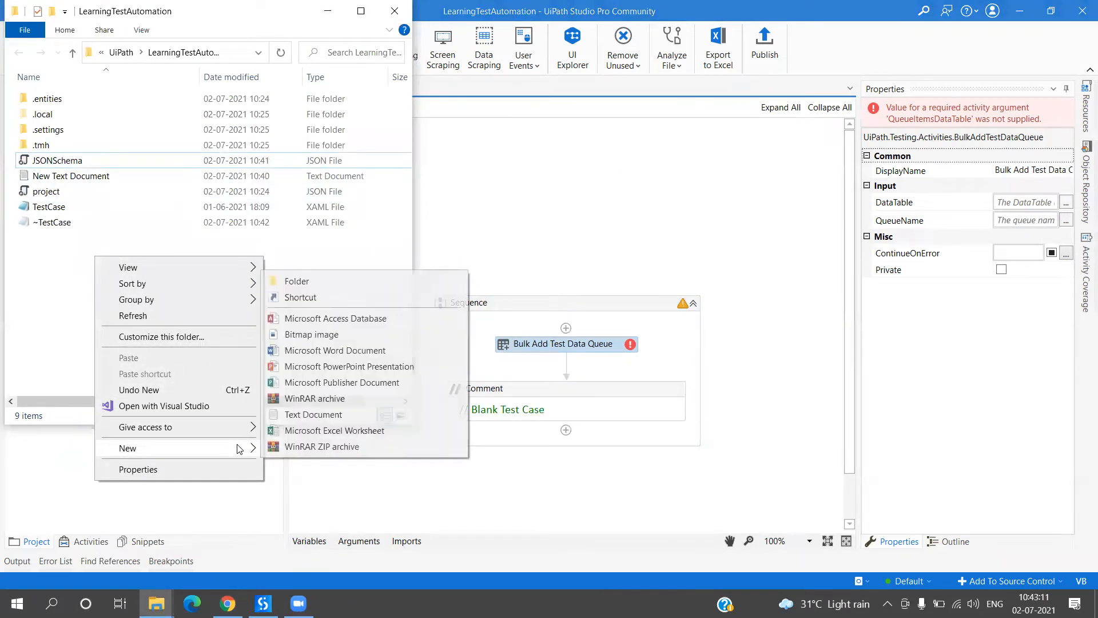
pyautogui.click(324, 429)
pyautogui.write('Data')
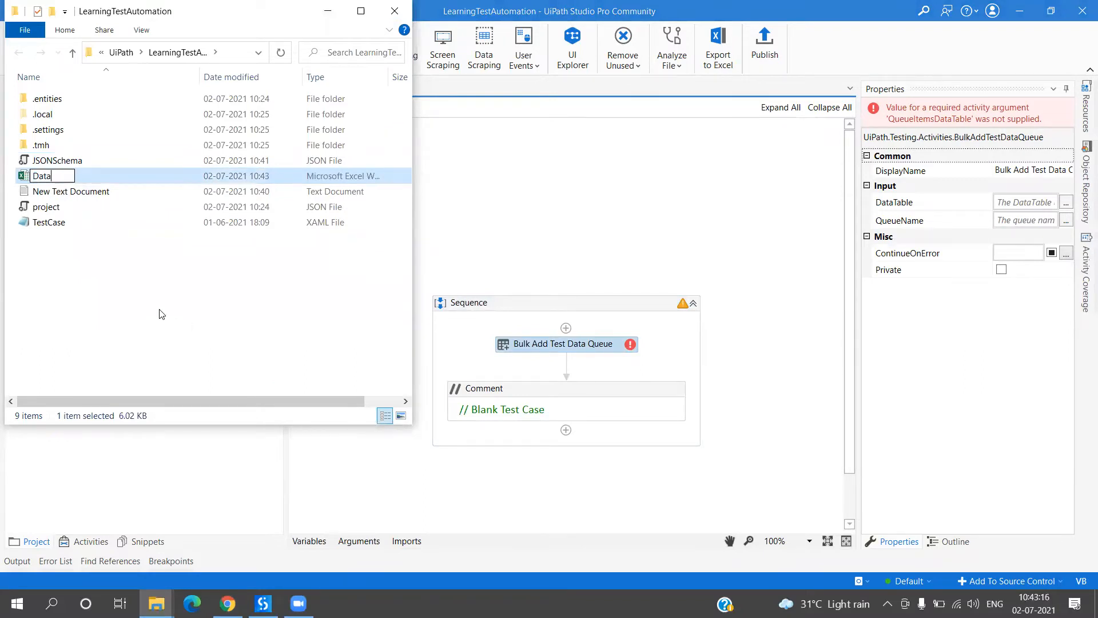
pyautogui.click(159, 311)
pyautogui.doubleClick(142, 161)
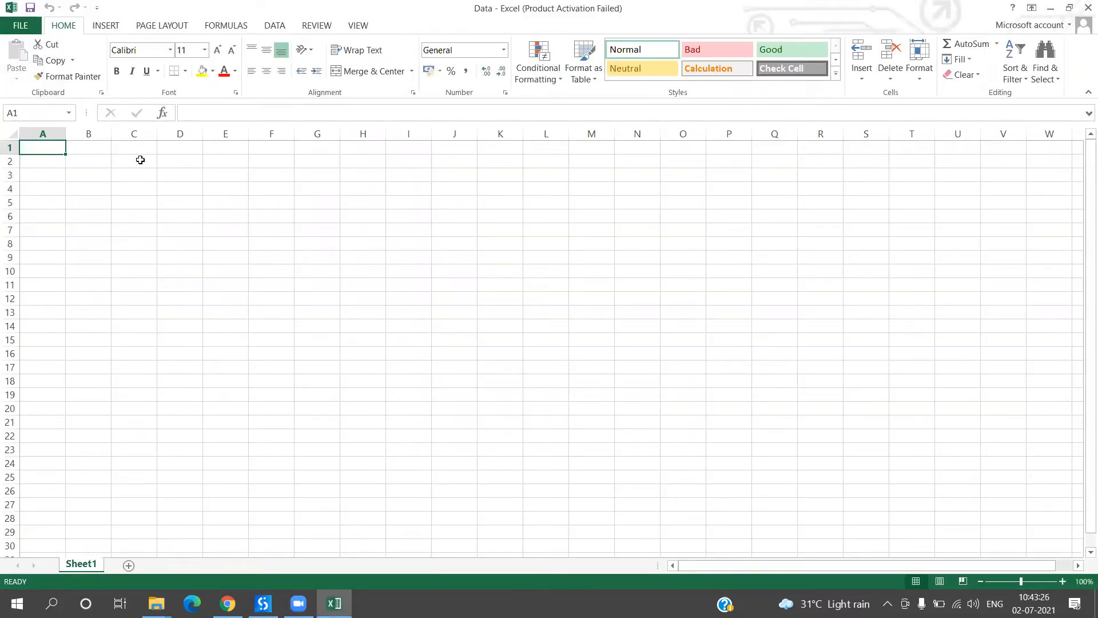
# Step: Enter the header Emp_ID in cell A1 and Age in cell B1, dismissing the Office activation dialog
pyautogui.write('Em')
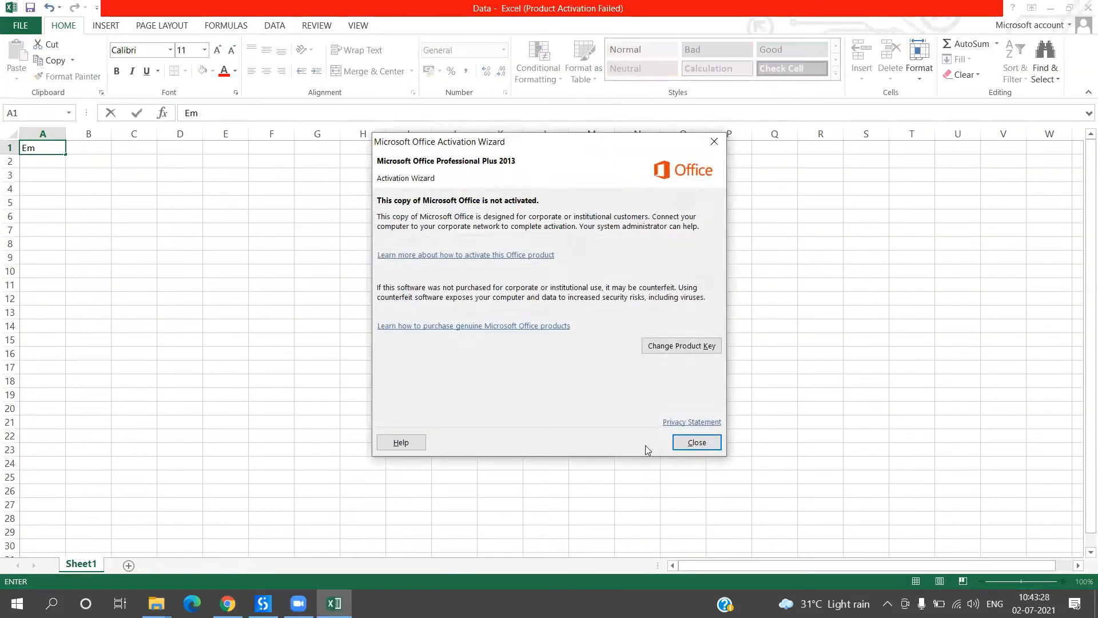
pyautogui.click(695, 442)
pyautogui.write('p_Id')
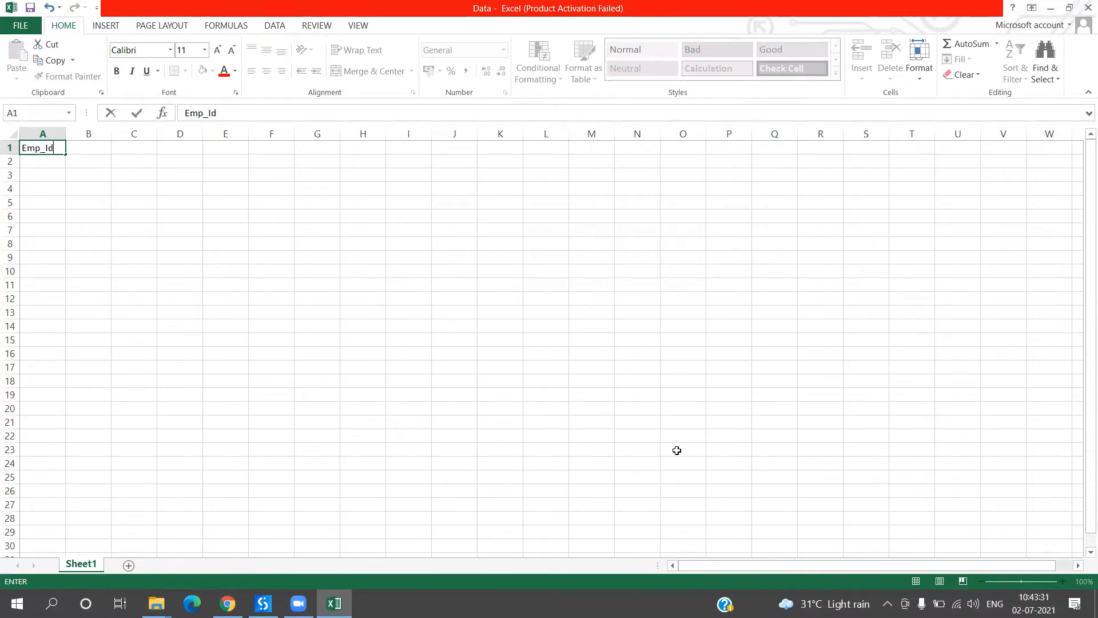
pyautogui.write('D')
pyautogui.press('Tab')
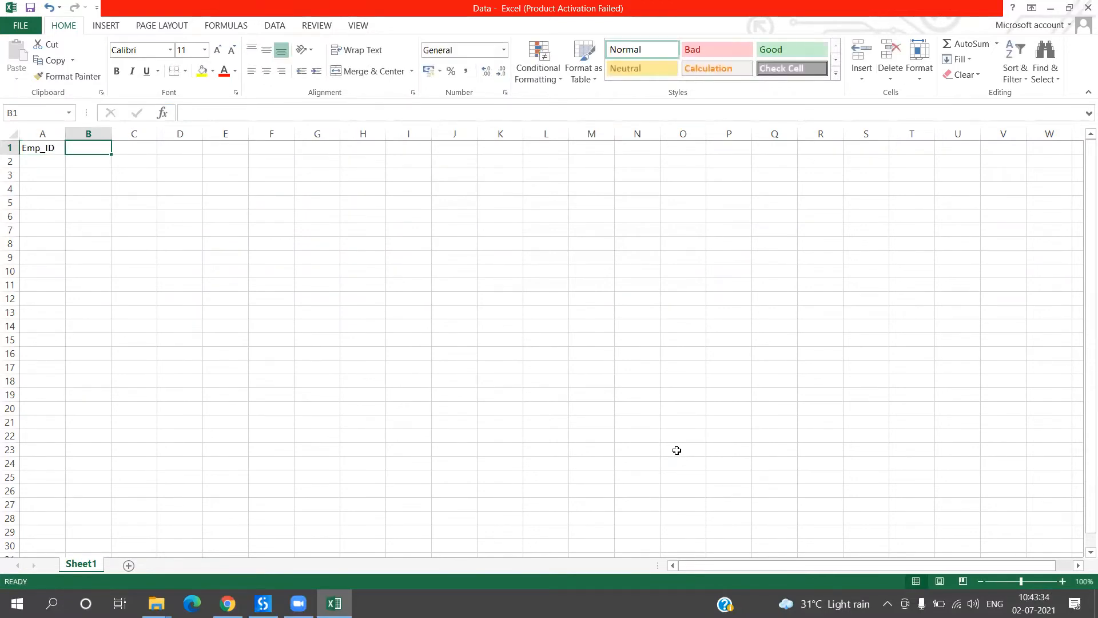
pyautogui.write('Age')
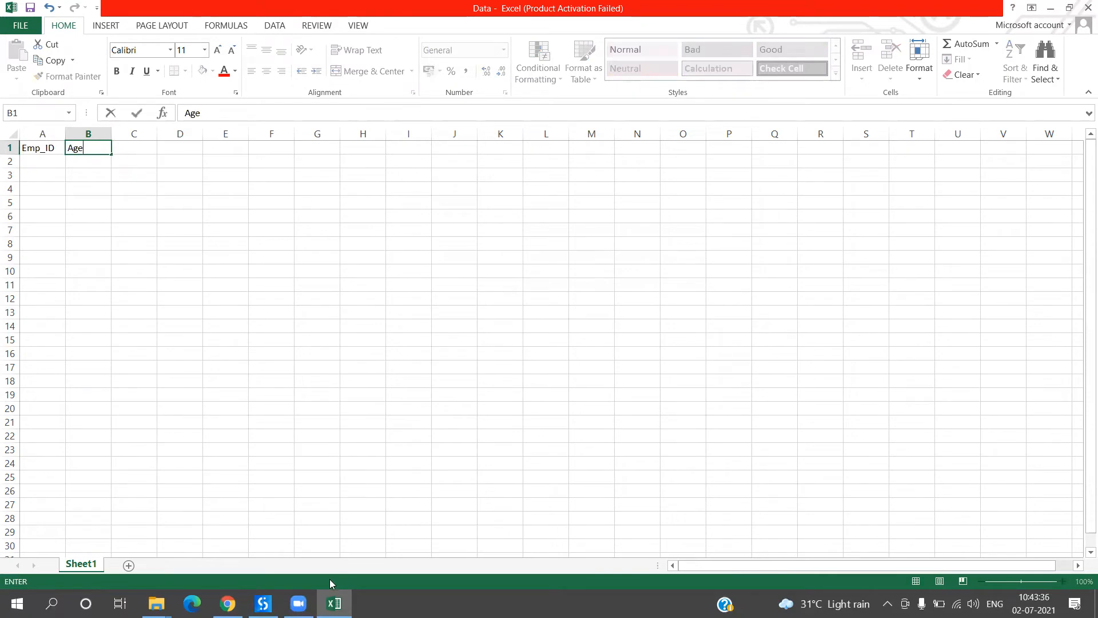
# Step: Open the Details queue for editing in Orchestrator, check the order of its schema fields, and return to the Data workbook in Excel
pyautogui.click(227, 603)
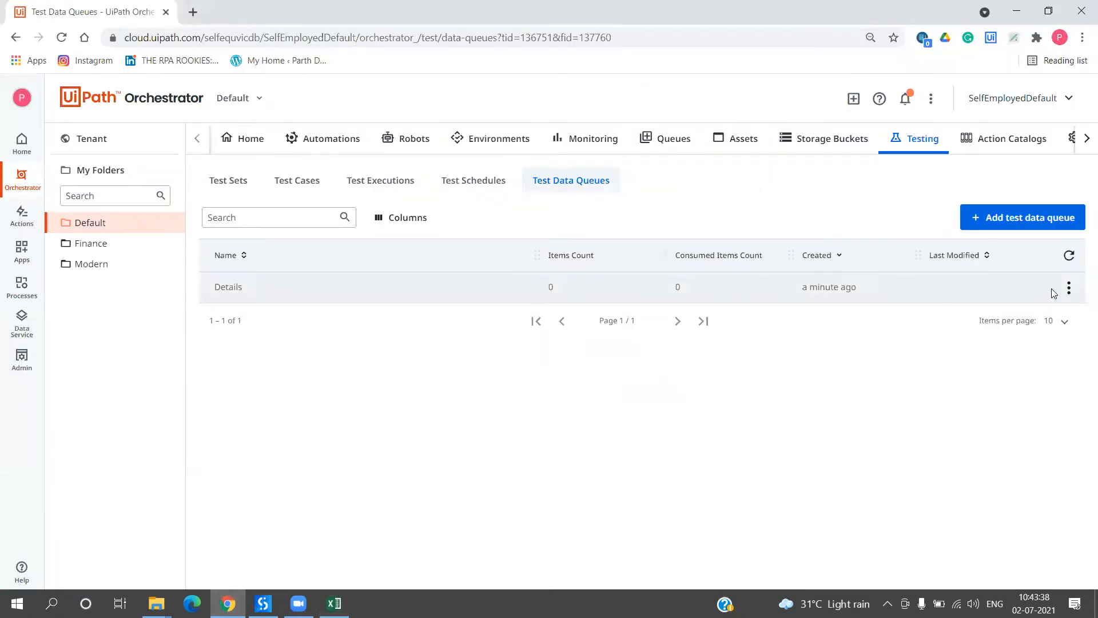
pyautogui.click(1068, 288)
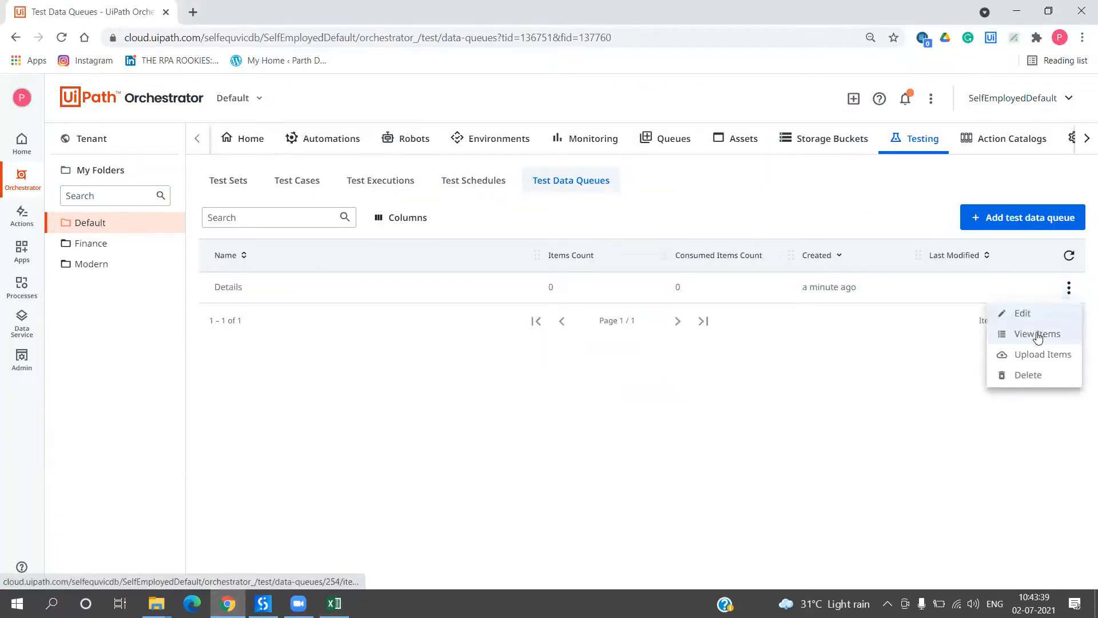
pyautogui.click(1038, 315)
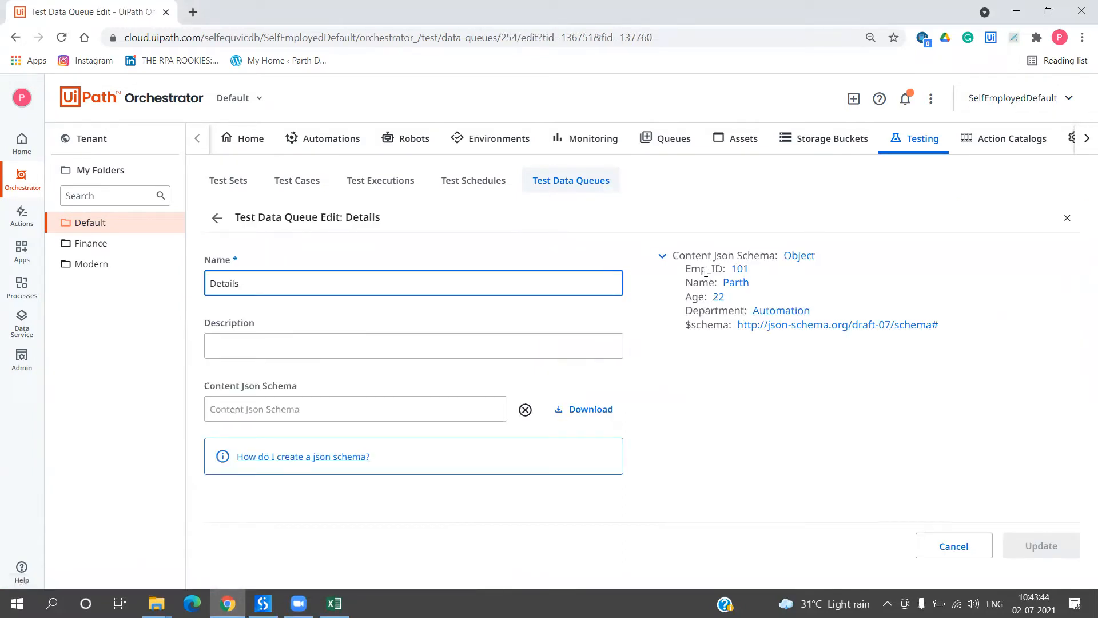
pyautogui.doubleClick(706, 272)
pyautogui.doubleClick(703, 283)
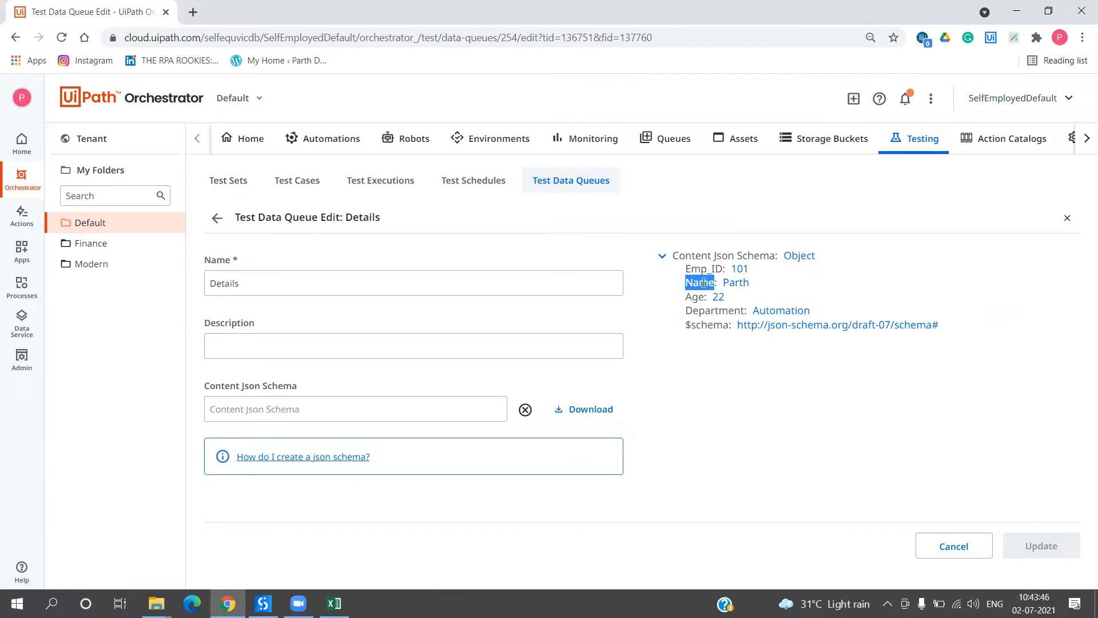
pyautogui.click(334, 603)
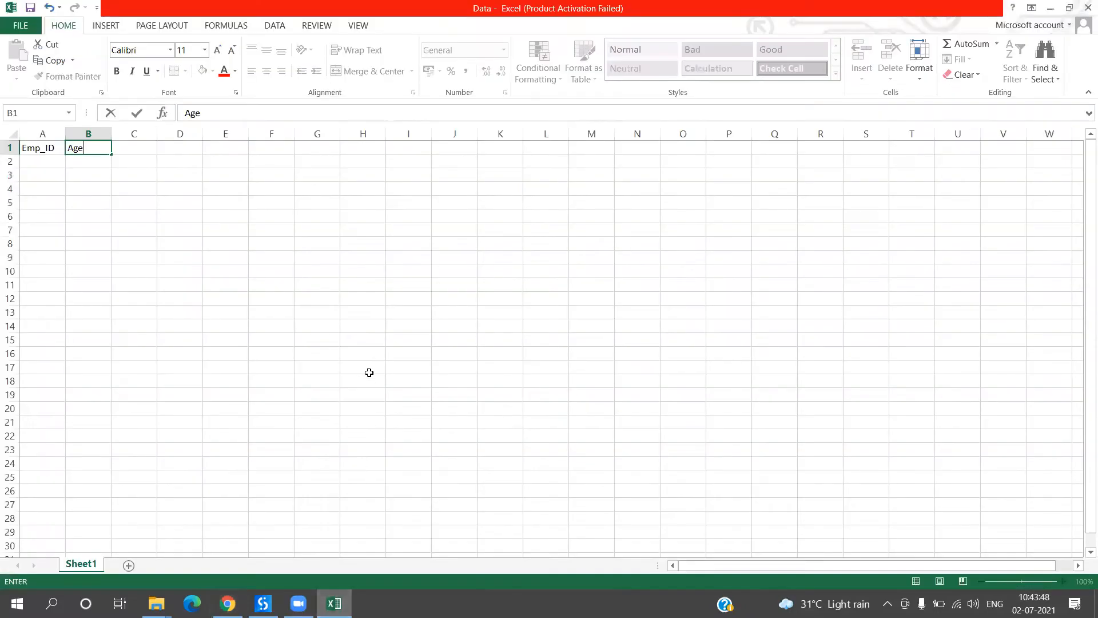
# Step: Set the row 1 headers to Name in B1, Age in C1 and Department in D1
pyautogui.press('Tab')
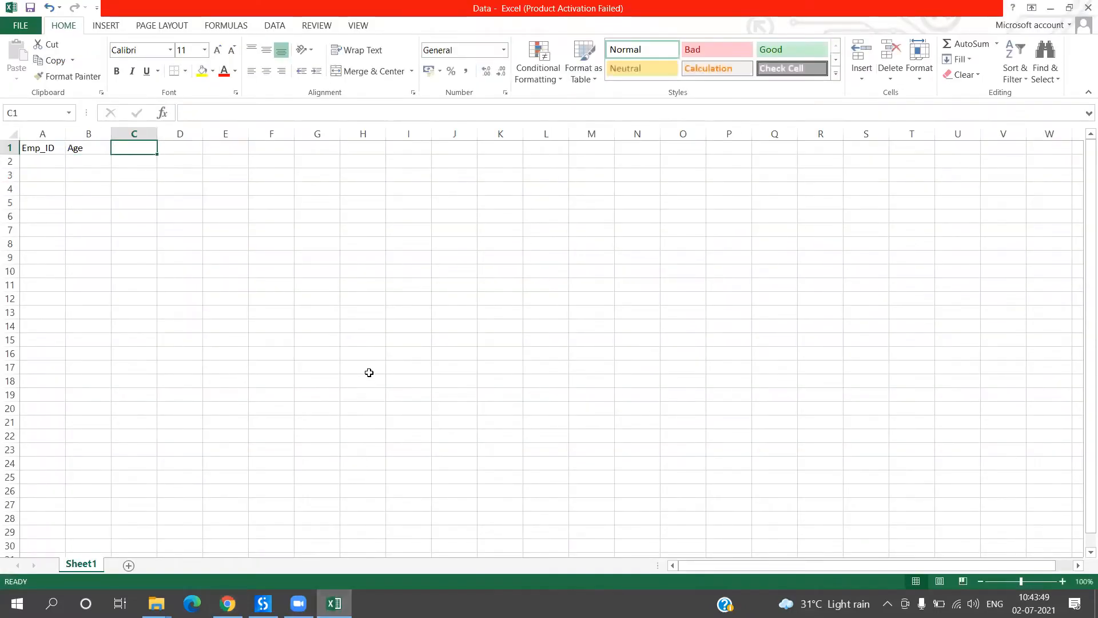
pyautogui.press('Left')
pyautogui.write('Name')
pyautogui.press('Tab')
pyautogui.write('Age')
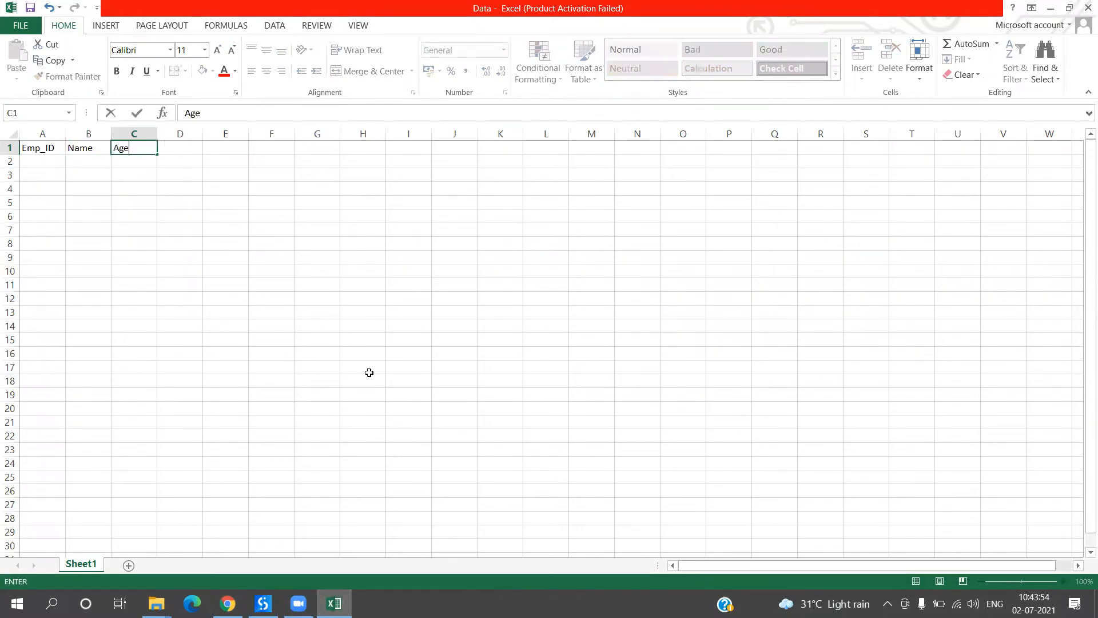
pyautogui.press('Tab')
pyautogui.write('Department')
pyautogui.press('Return')
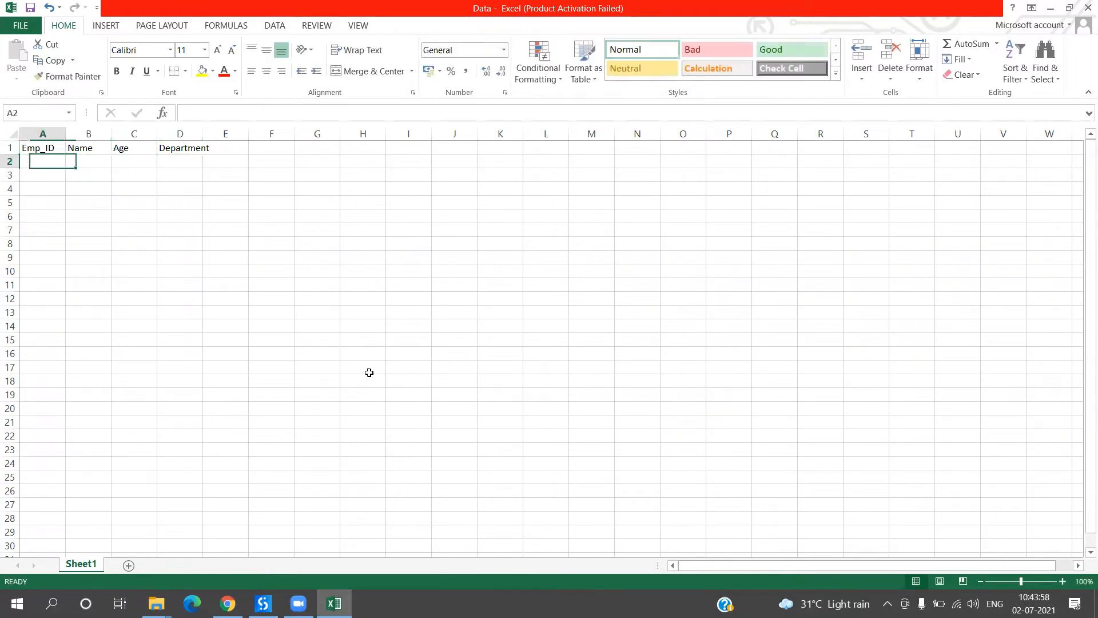
# Step: Enter 101 in A2 and fill the Emp_ID column as a series down to 106 in A7
pyautogui.write('101')
pyautogui.press('Return')
pyautogui.press('Up')
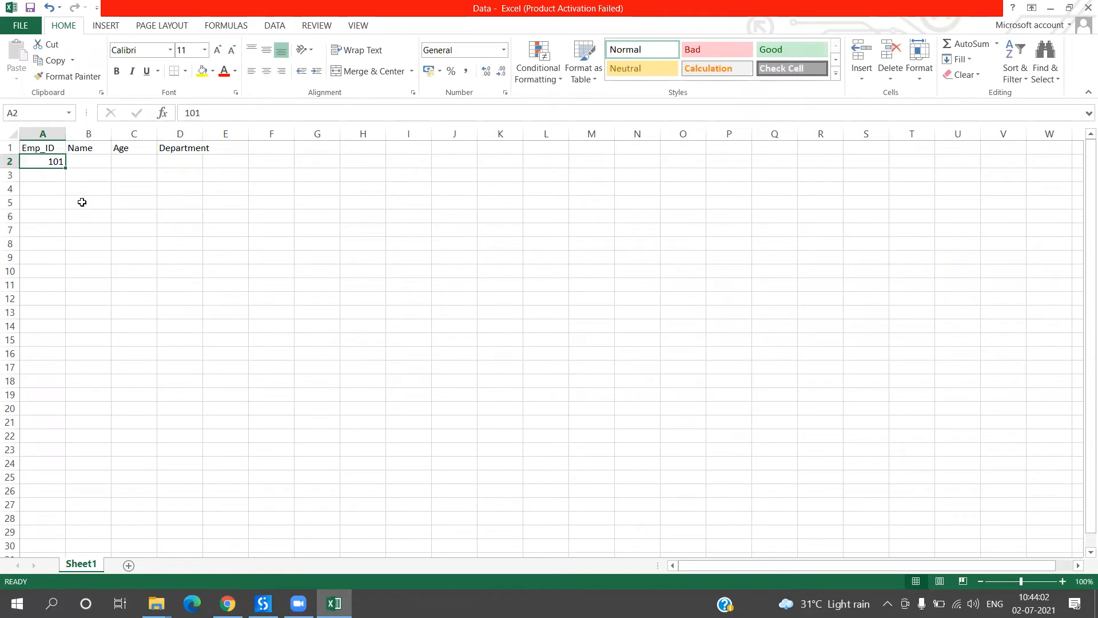
pyautogui.moveTo(65, 166); pyautogui.dragTo(68, 247)
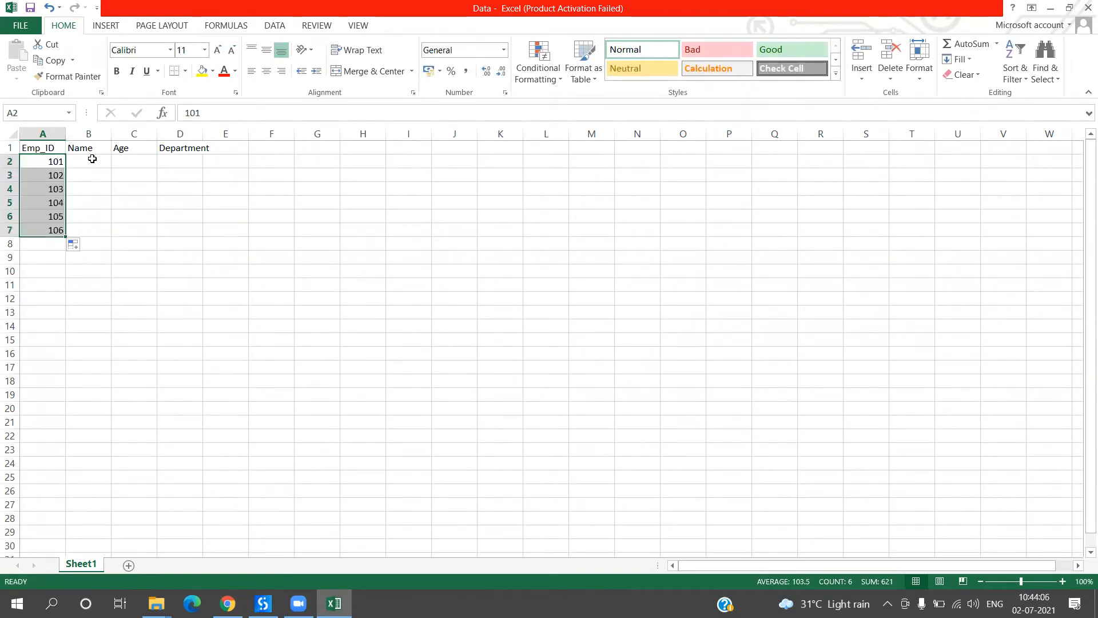
# Step: Enter six employee first names in the Name column, cells B2 to B7
pyautogui.click(94, 160)
pyautogui.write('Parth')
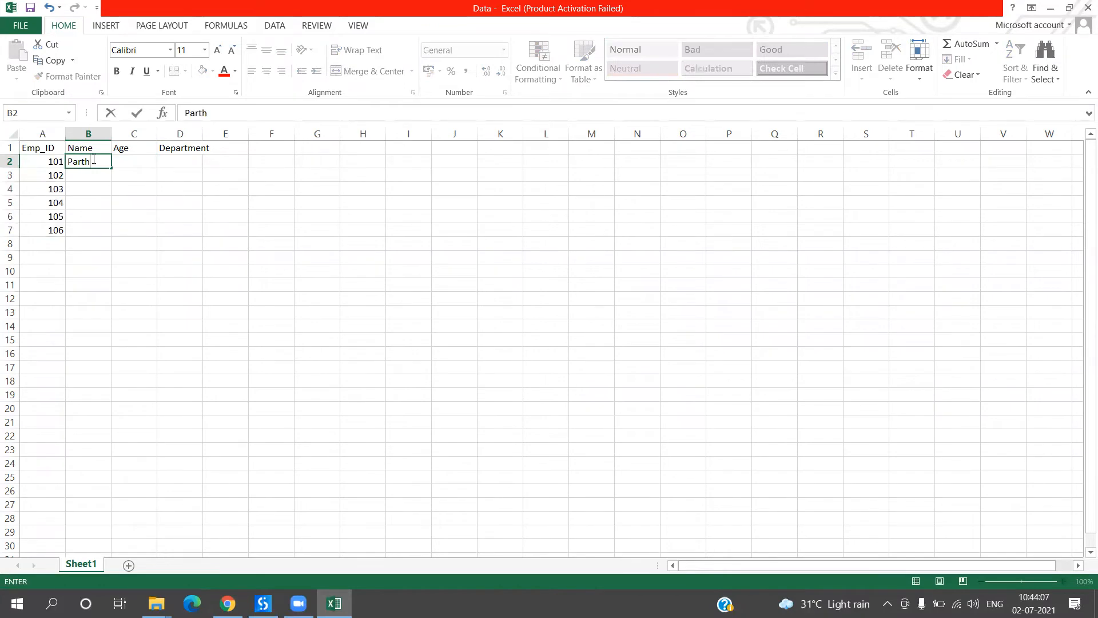
pyautogui.press('Return')
pyautogui.write('Rakesh')
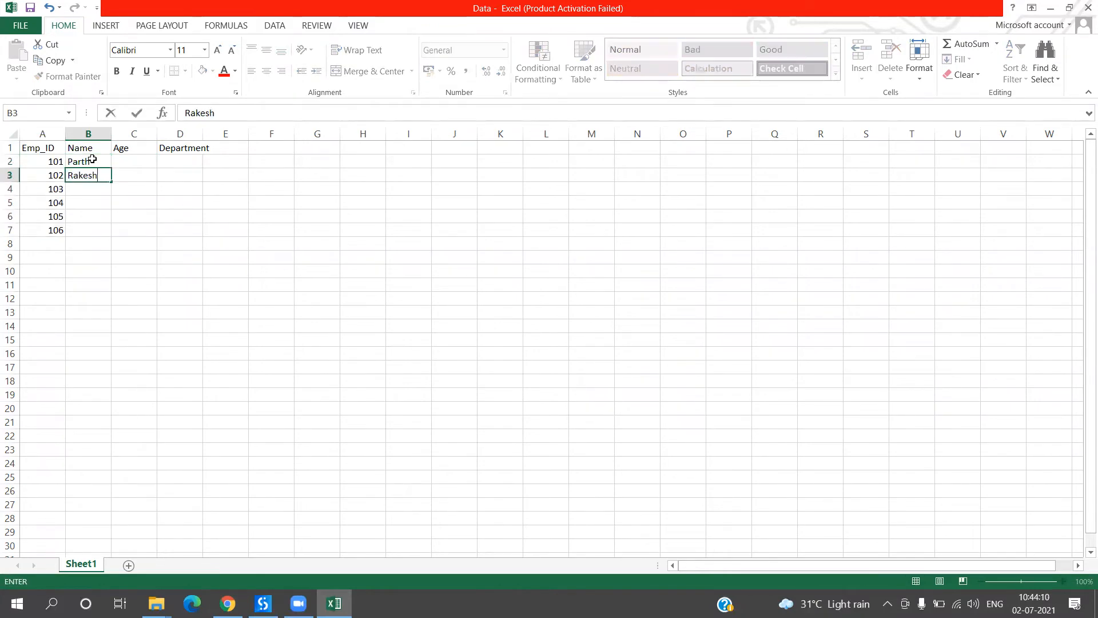
pyautogui.press('Return')
pyautogui.write('Ramesh')
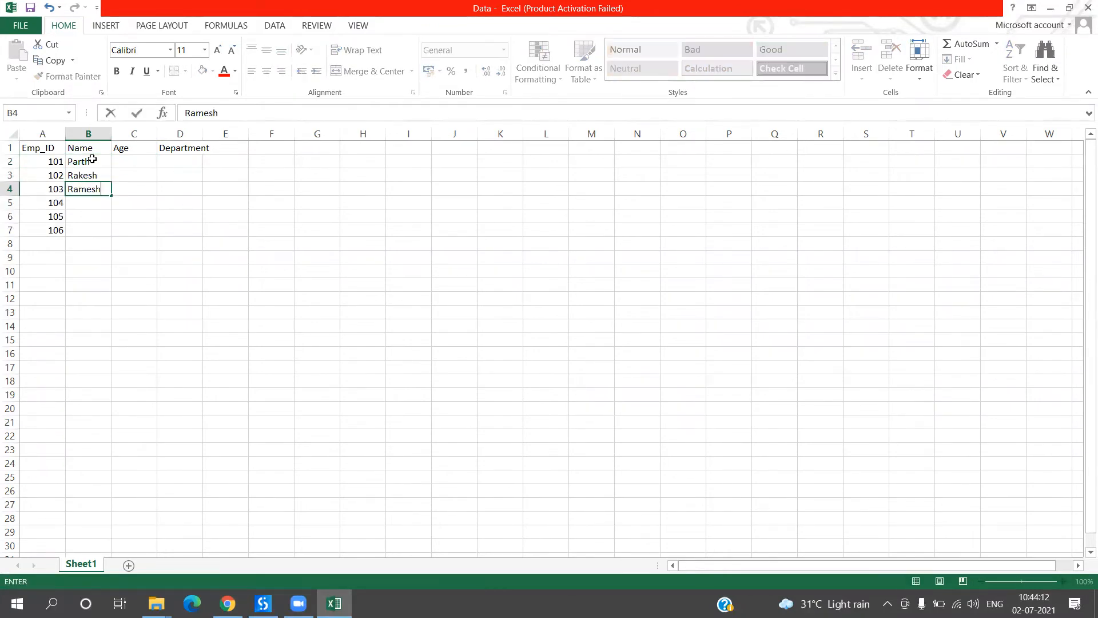
pyautogui.press('Return')
pyautogui.write('Leela')
pyautogui.press('Return')
pyautogui.write('Seeta')
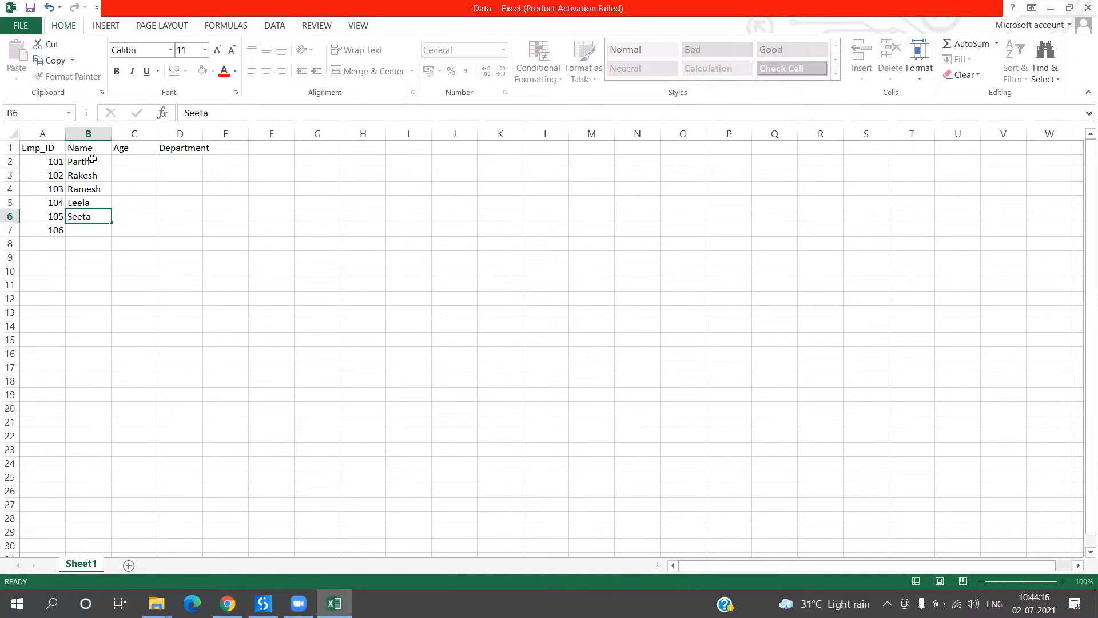
pyautogui.press('Return')
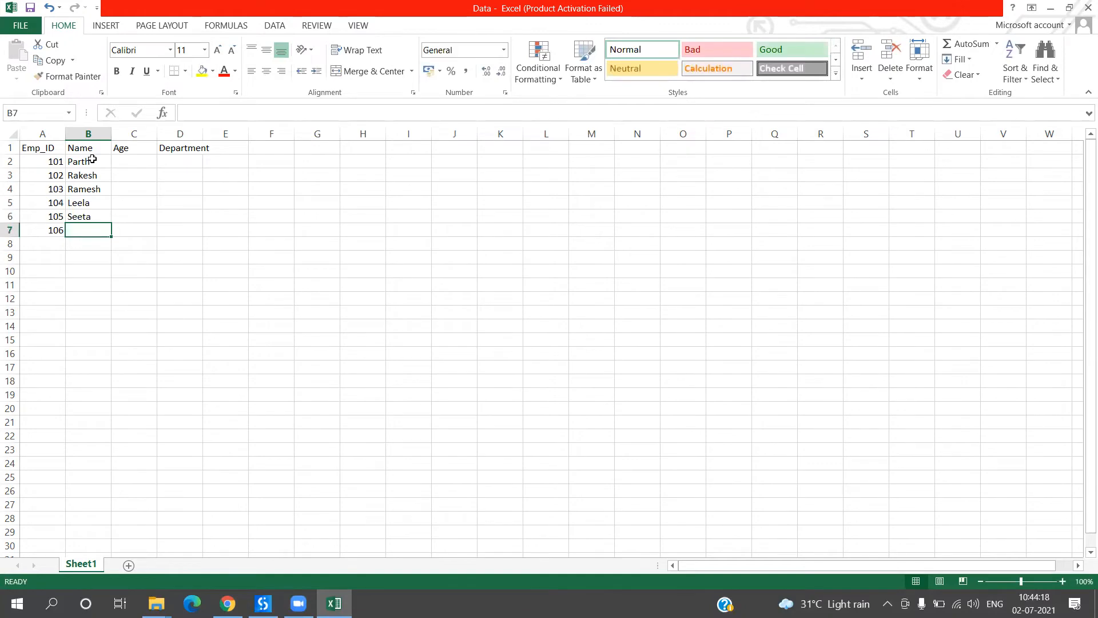
pyautogui.write('Meeta')
pyautogui.press('Tab')
# Step: Enter 22 in C2 and fill the Age column as a series down to 27 in C7
pyautogui.press('Up')
pyautogui.press('Up')
pyautogui.press('Up')
pyautogui.press('Up')
pyautogui.press('Up')
pyautogui.write('22')
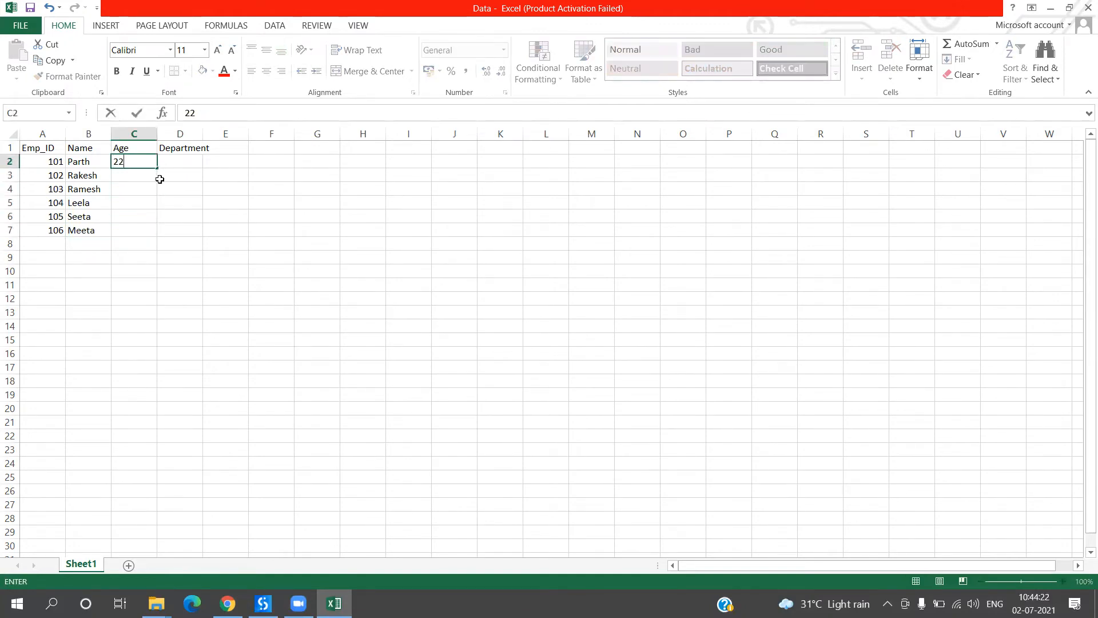
pyautogui.press('Return')
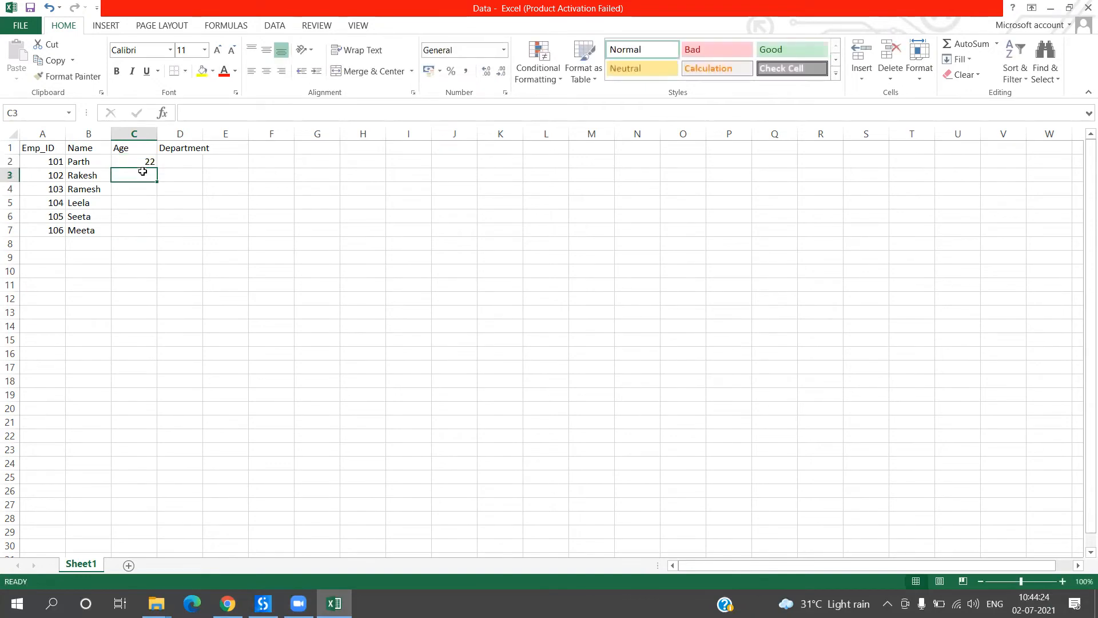
pyautogui.click(136, 163)
pyautogui.moveTo(157, 168); pyautogui.dragTo(154, 236)
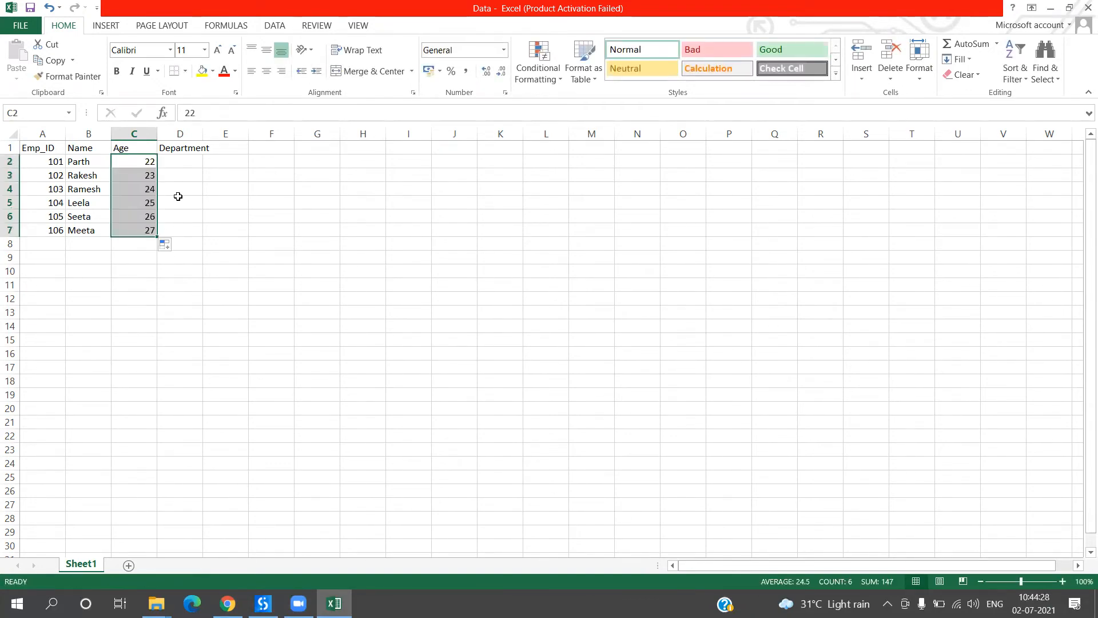
# Step: Enter Automation in D2 and copy it down the Department column to D3:D7
pyautogui.click(185, 161)
pyautogui.write('Automation')
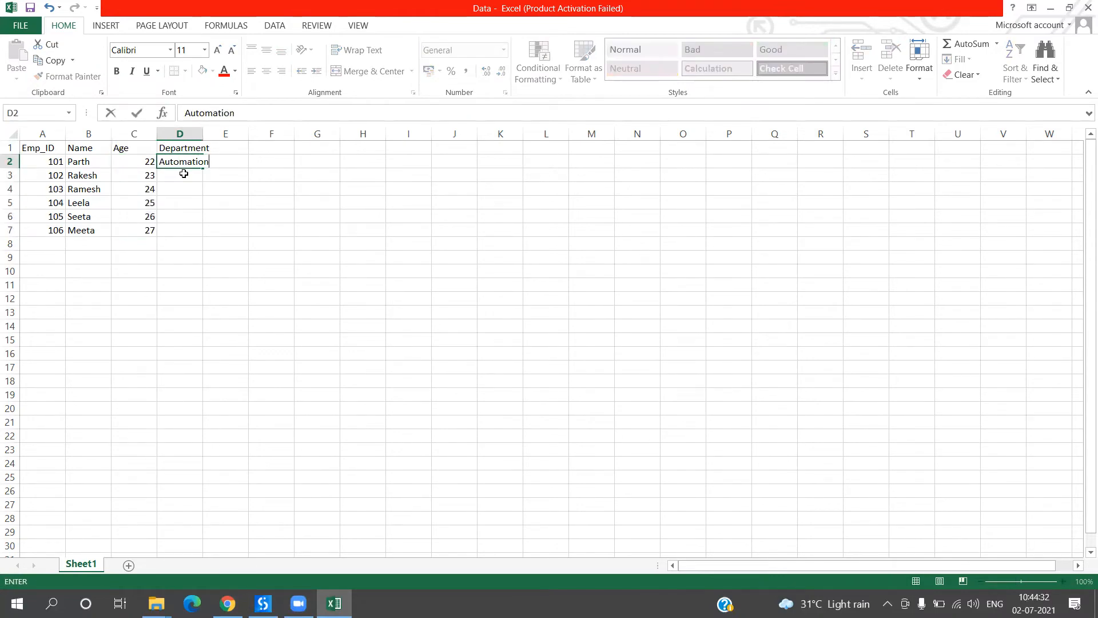
pyautogui.click(183, 174)
pyautogui.click(185, 161)
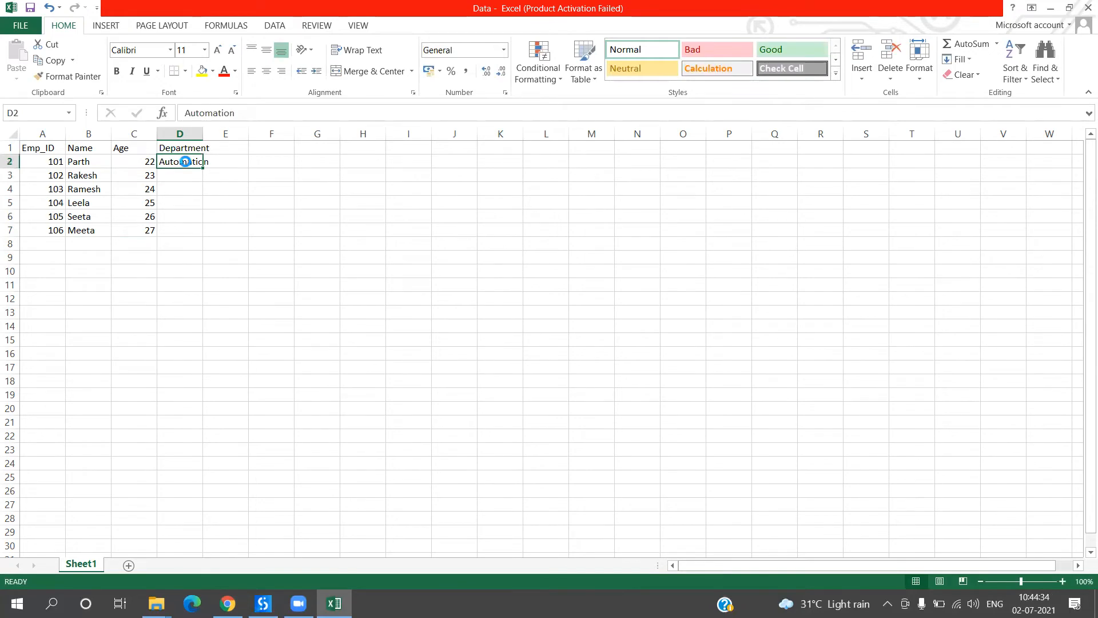
pyautogui.hotkey('ctrl', 'c')
pyautogui.press('Down')
pyautogui.hotkey('shift', 'Down')
pyautogui.hotkey('shift', 'Down')
pyautogui.hotkey('shift', 'Down')
pyautogui.hotkey('shift', 'Down')
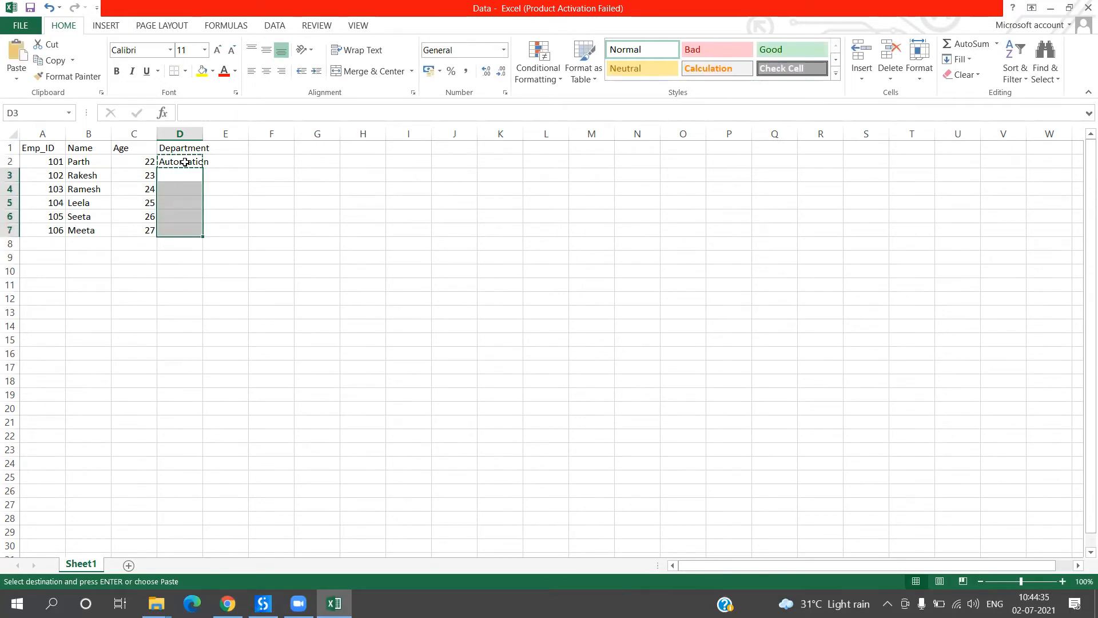
pyautogui.hotkey('ctrl', 'v')
pyautogui.click(234, 174)
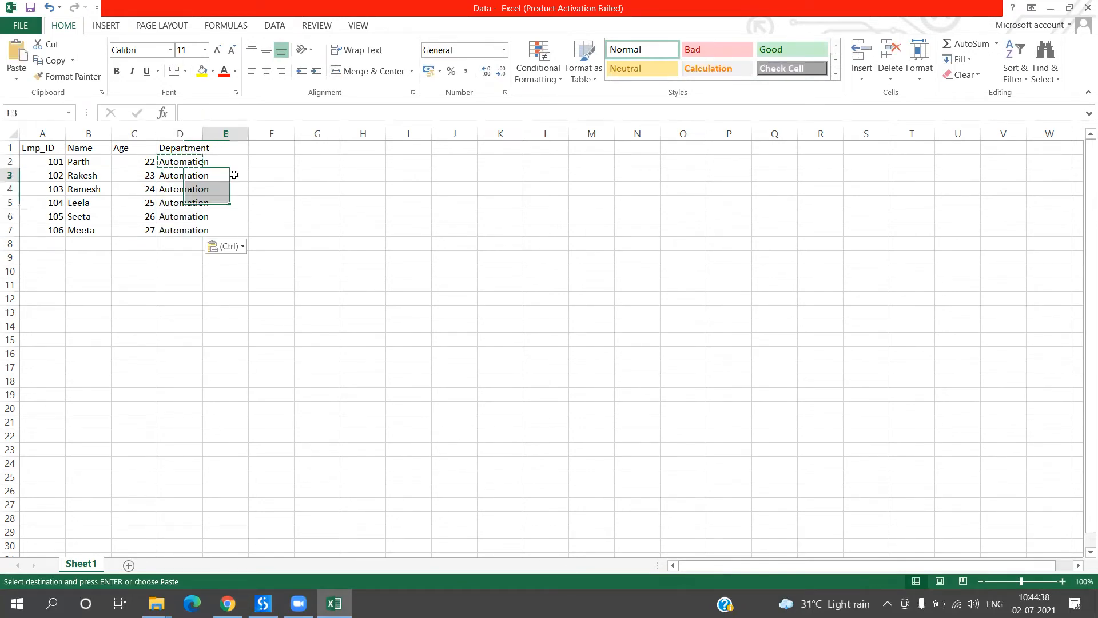
pyautogui.press('Escape')
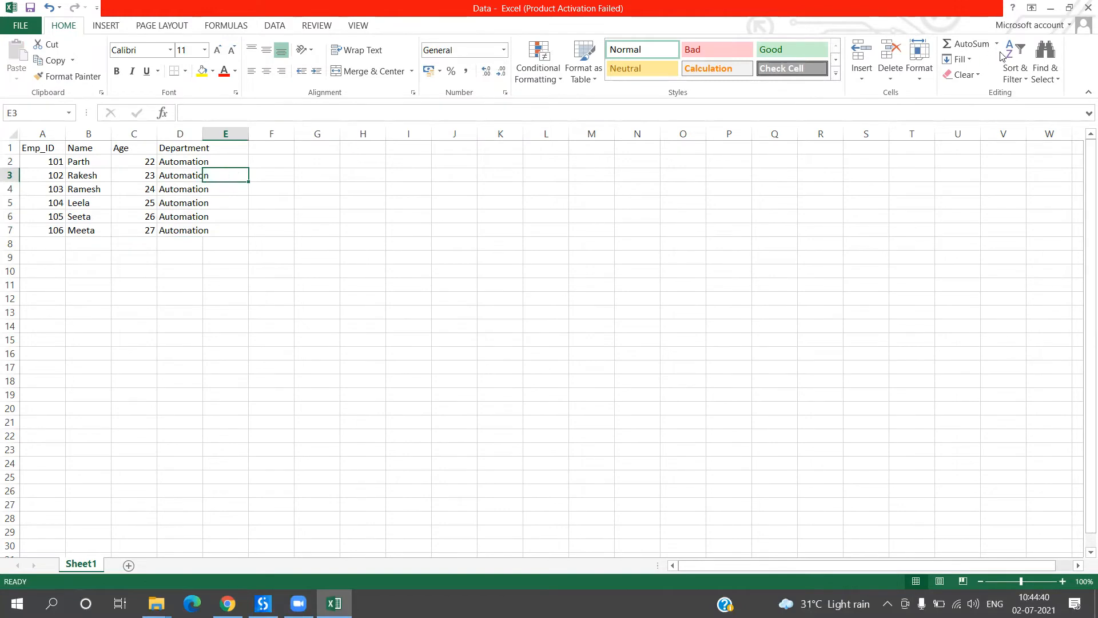
# Step: Close the Data workbook and return from the Details queue edit page to the Test Data Queues list in Orchestrator
pyautogui.click(1088, 8)
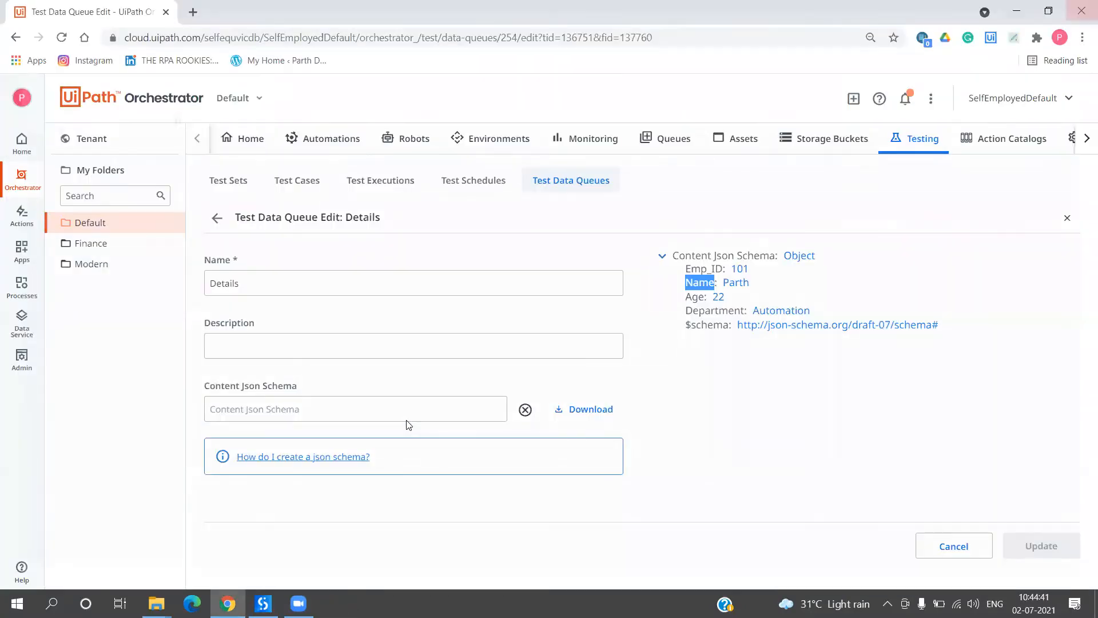
pyautogui.click(264, 600)
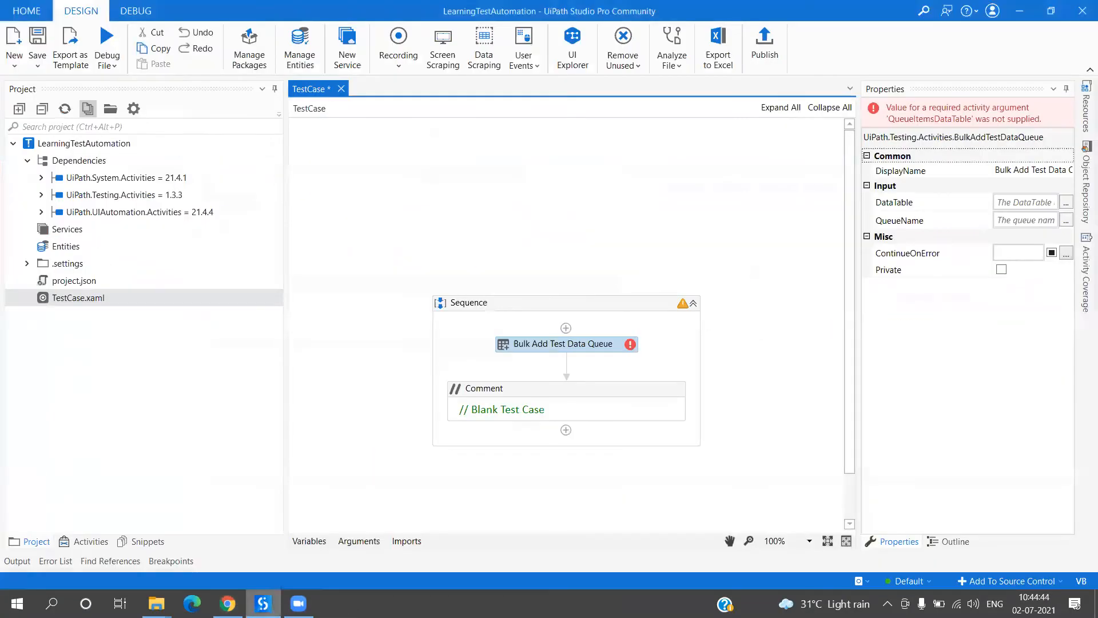
pyautogui.click(228, 603)
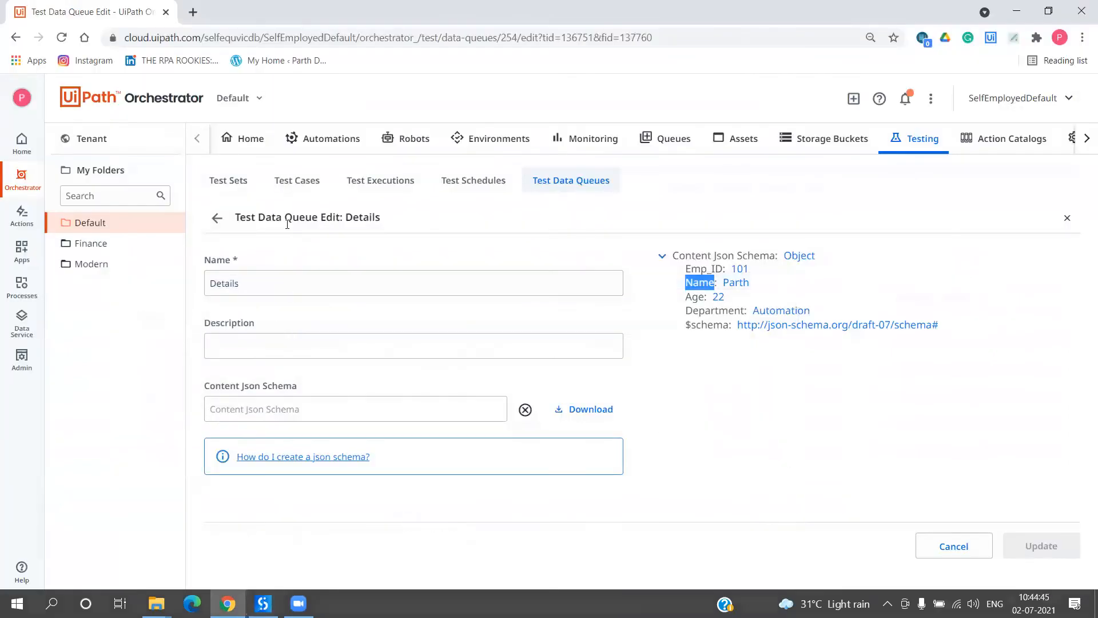
pyautogui.click(218, 218)
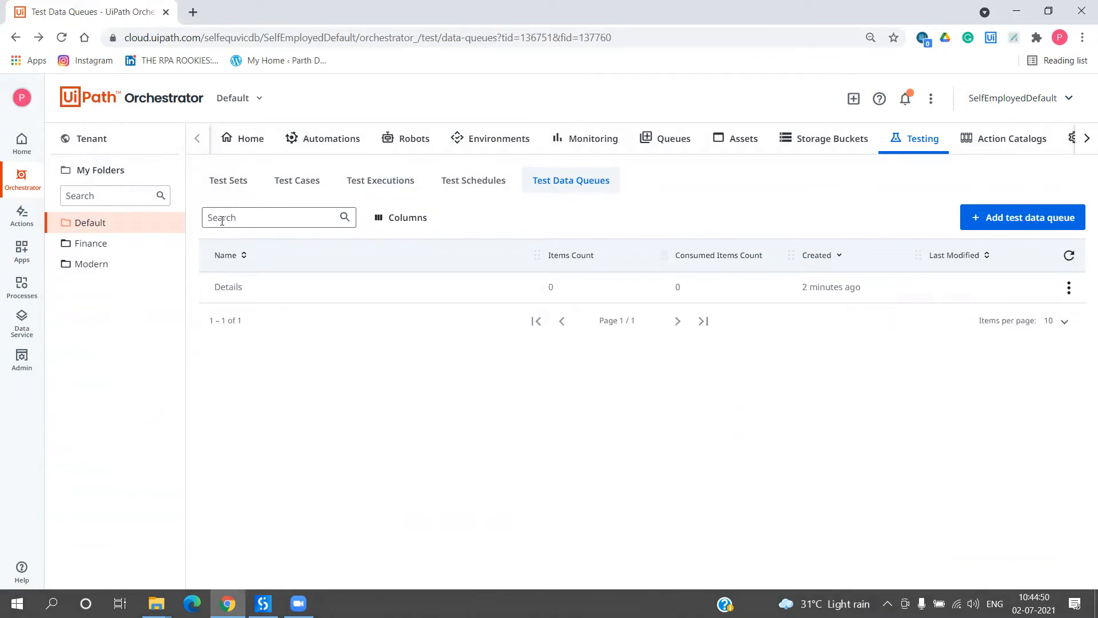
# Step: Switch to UiPath Studio and search the available activities for "read"
pyautogui.click(263, 603)
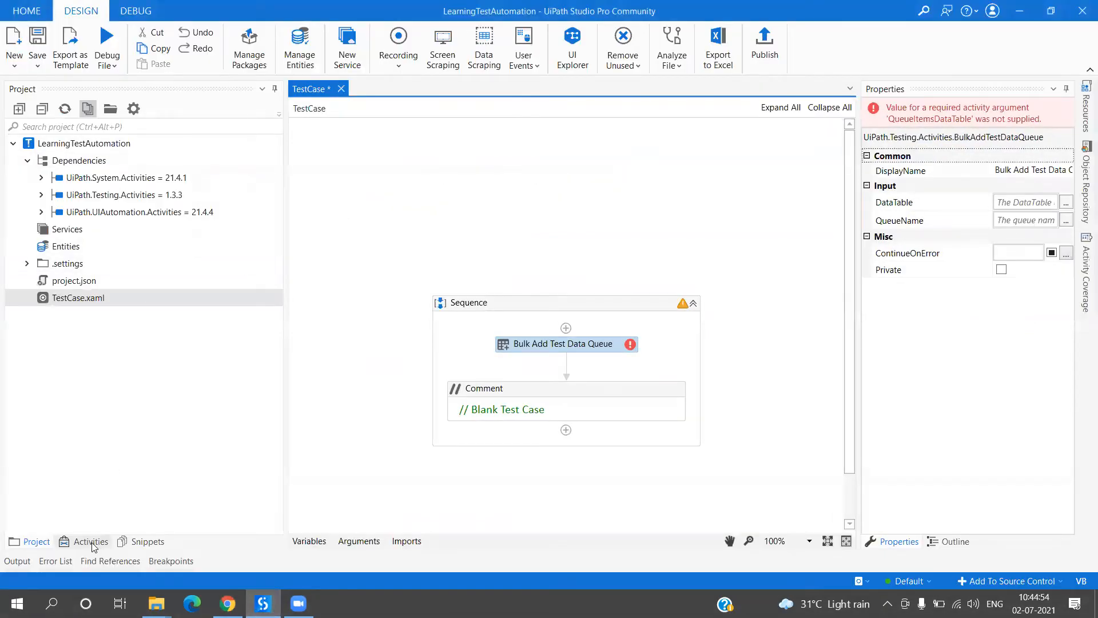
pyautogui.click(92, 541)
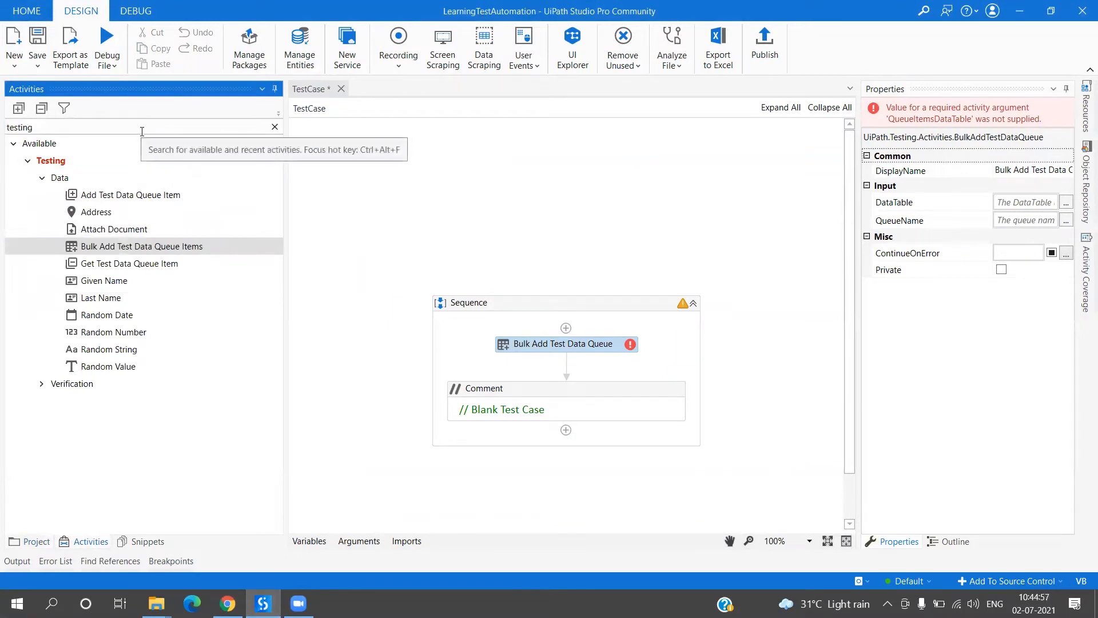
pyautogui.click(114, 128)
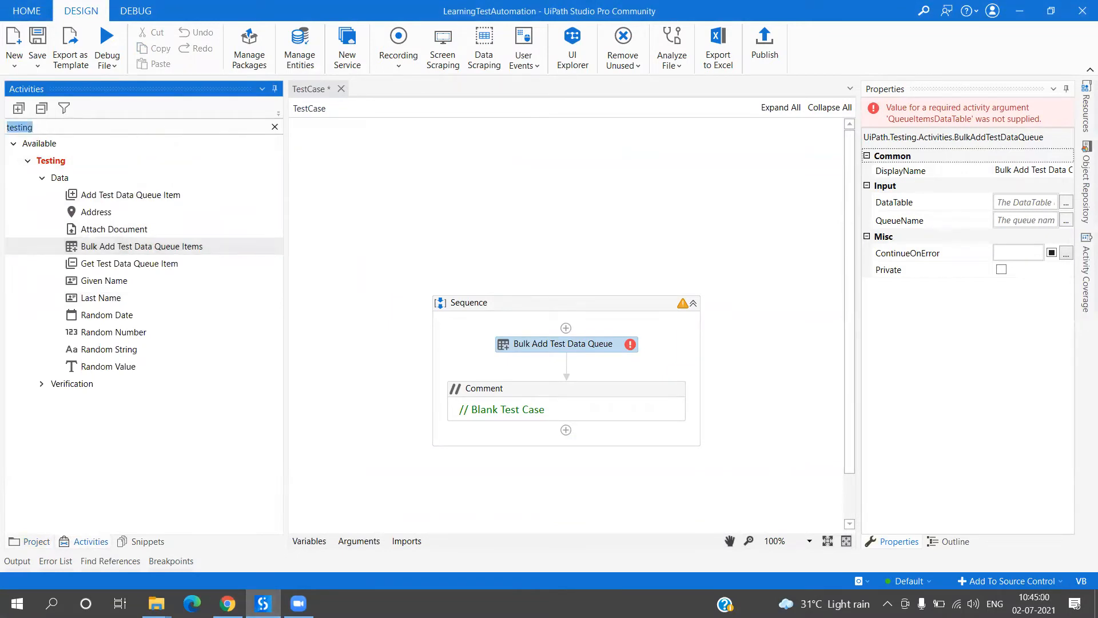
pyautogui.write('read range')
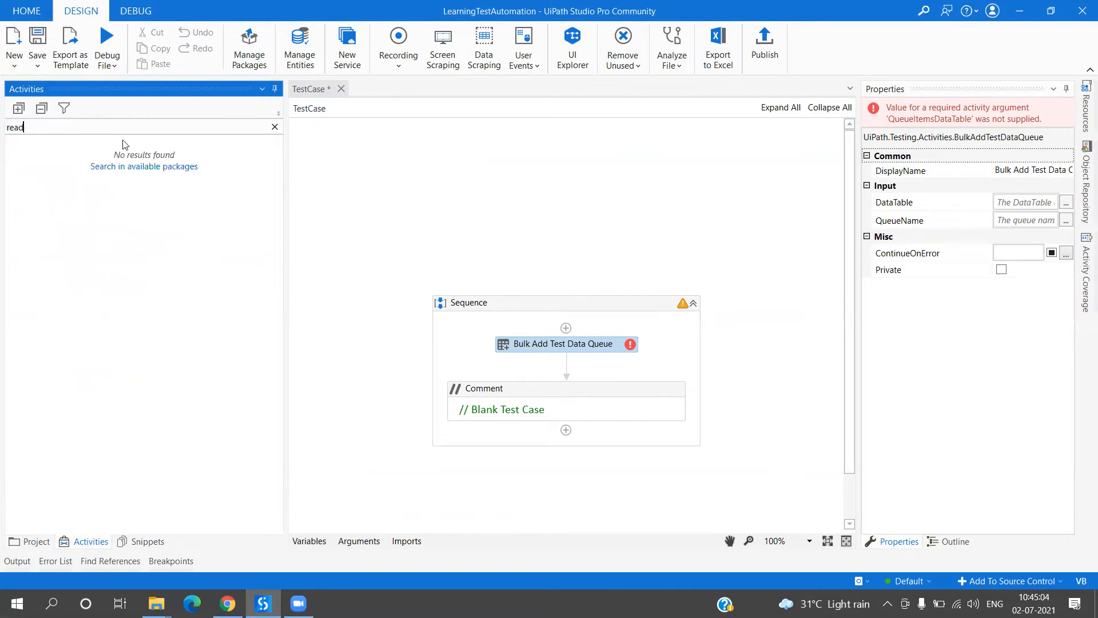
# Step: Find UiPath.Excel.Activities among all packages and install version 2.11.0-preview into the project
pyautogui.click(260, 69)
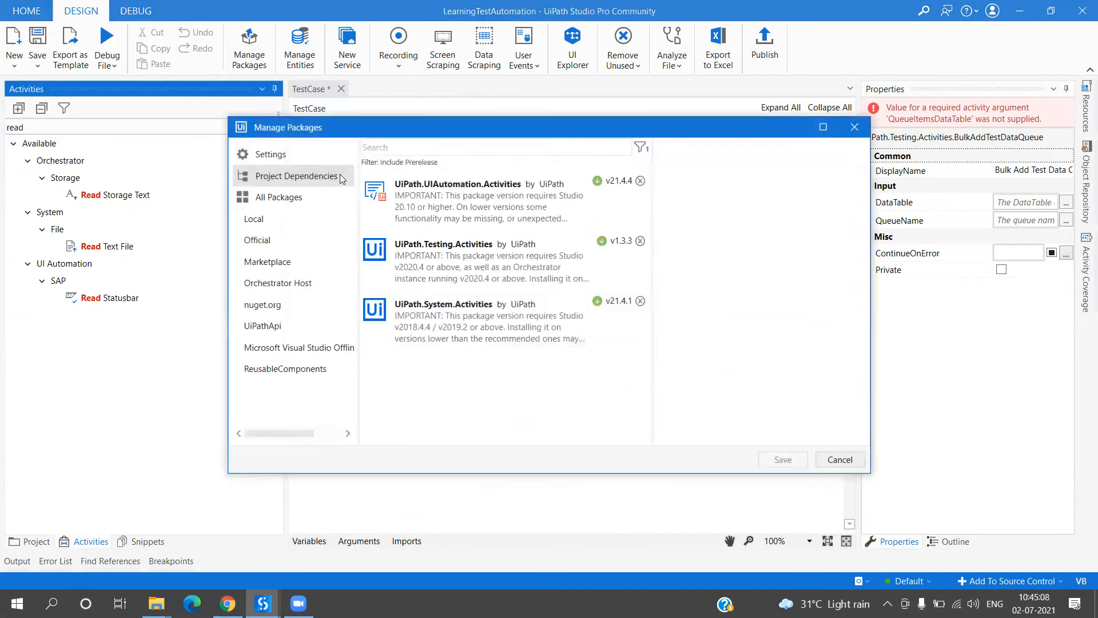
pyautogui.click(330, 200)
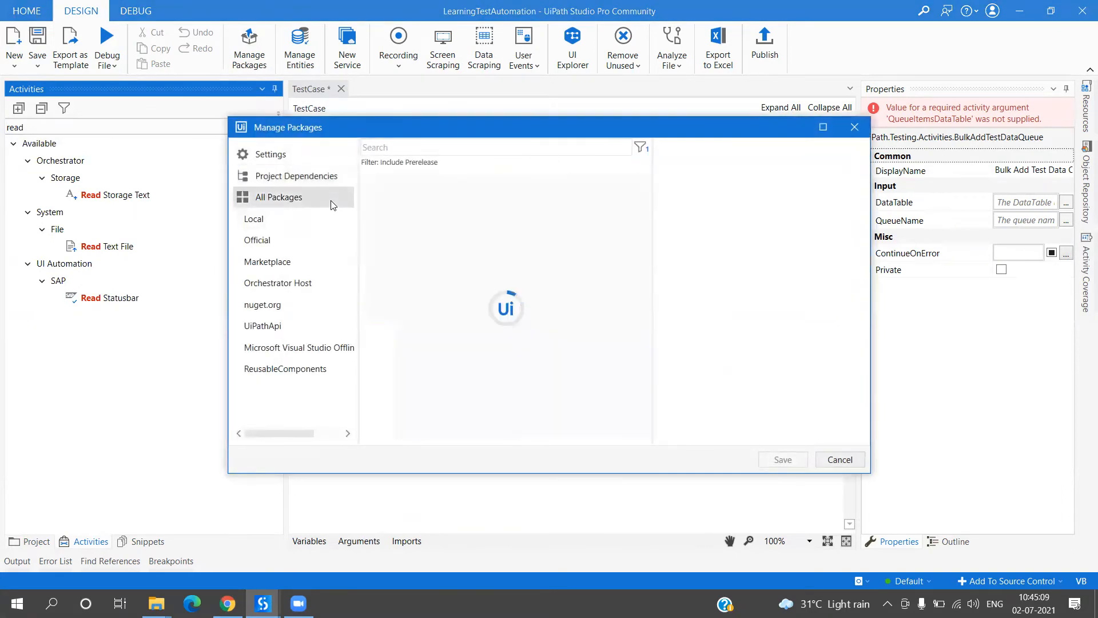
pyautogui.click(410, 146)
pyautogui.write('UiPath.Excel')
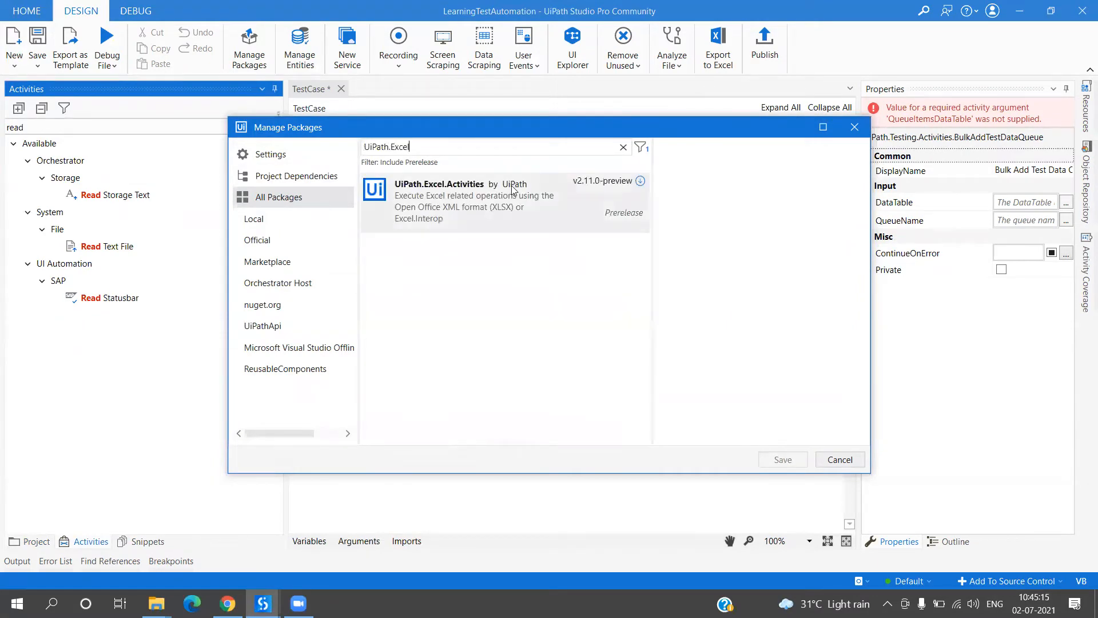
pyautogui.click(513, 188)
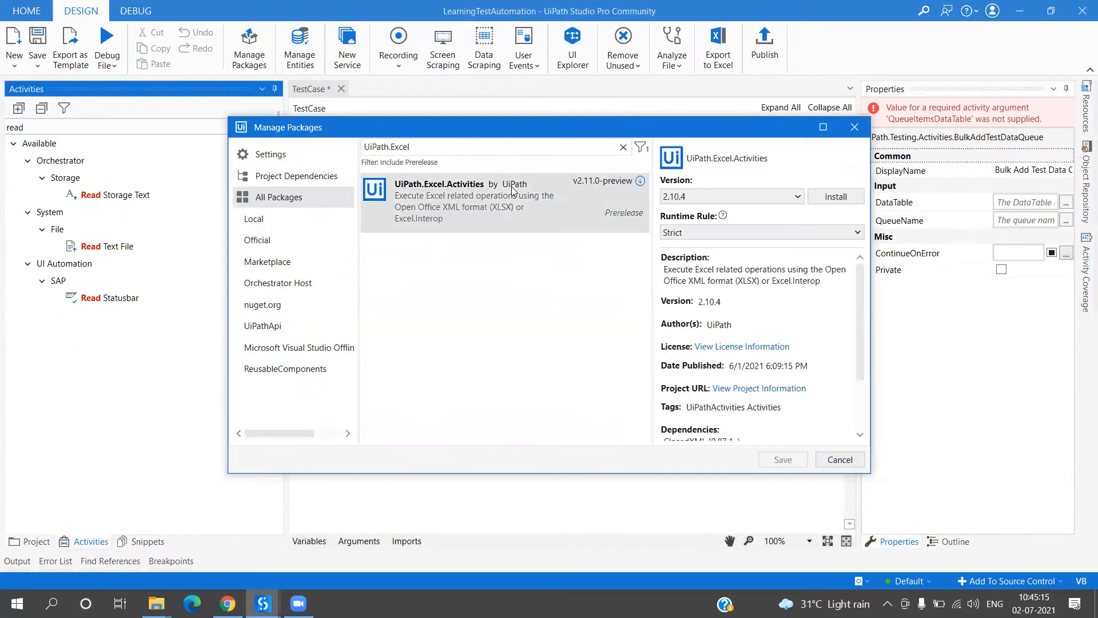
pyautogui.click(835, 196)
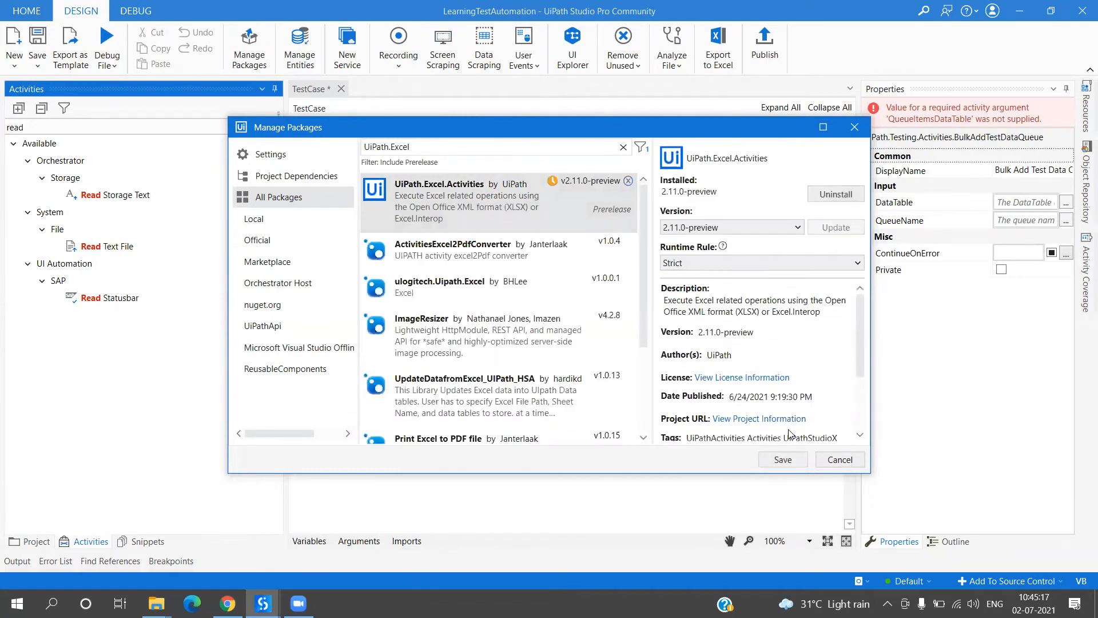
pyautogui.click(783, 460)
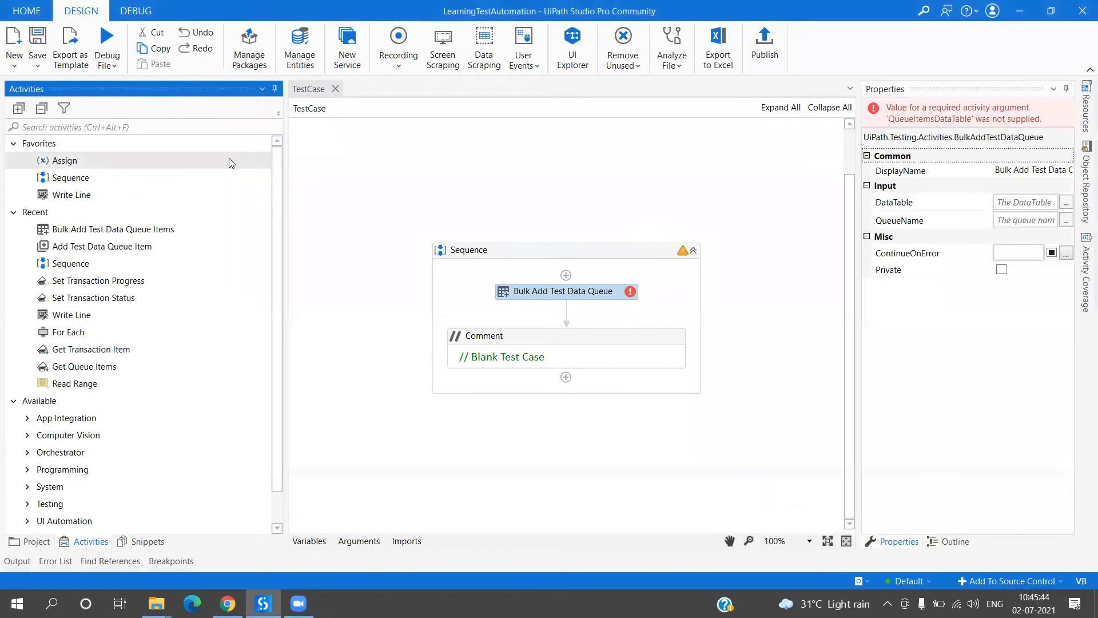
# Step: Search the activities for "read ran" and insert the Workbook Read Range activity above Bulk Add Test Data Queue in the sequence
pyautogui.click(205, 128)
pyautogui.write('read ran')
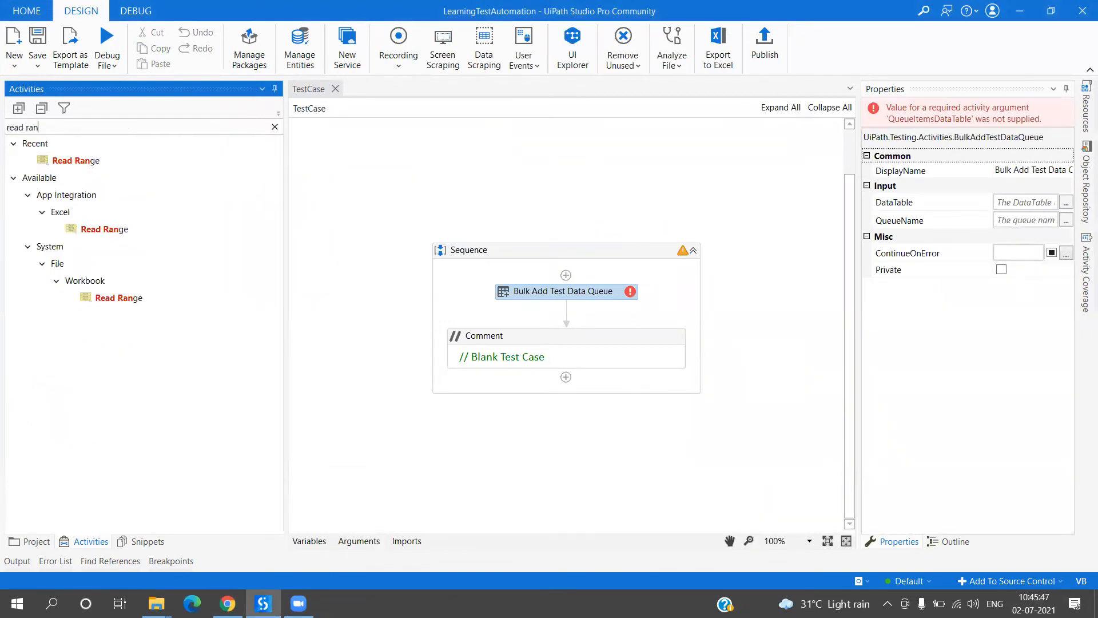
pyautogui.moveTo(146, 297); pyautogui.dragTo(543, 275)
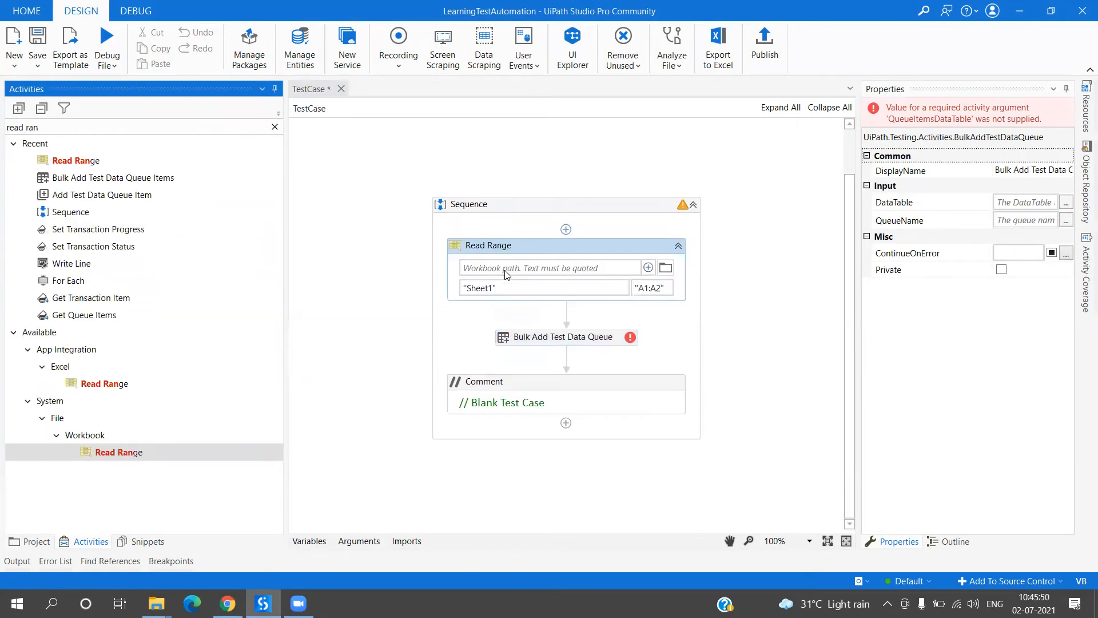
# Step: Set the Read Range workbook path to "Data.xlsx" and its range to "A1", keeping "Sheet1" as the sheet
pyautogui.click(665, 268)
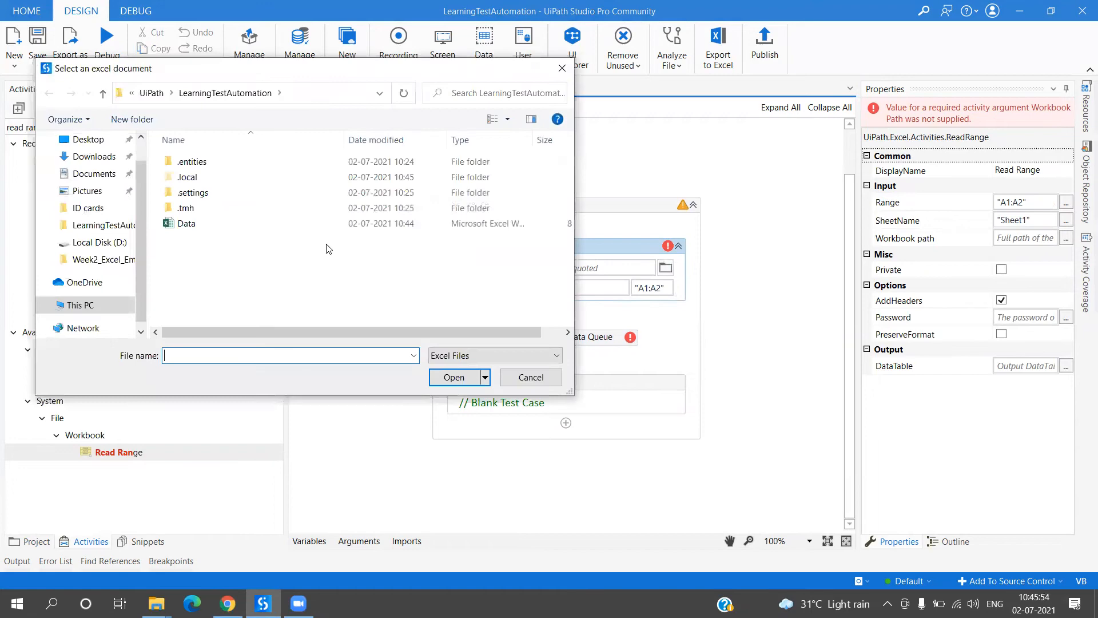
pyautogui.click(302, 229)
pyautogui.doubleClick(301, 232)
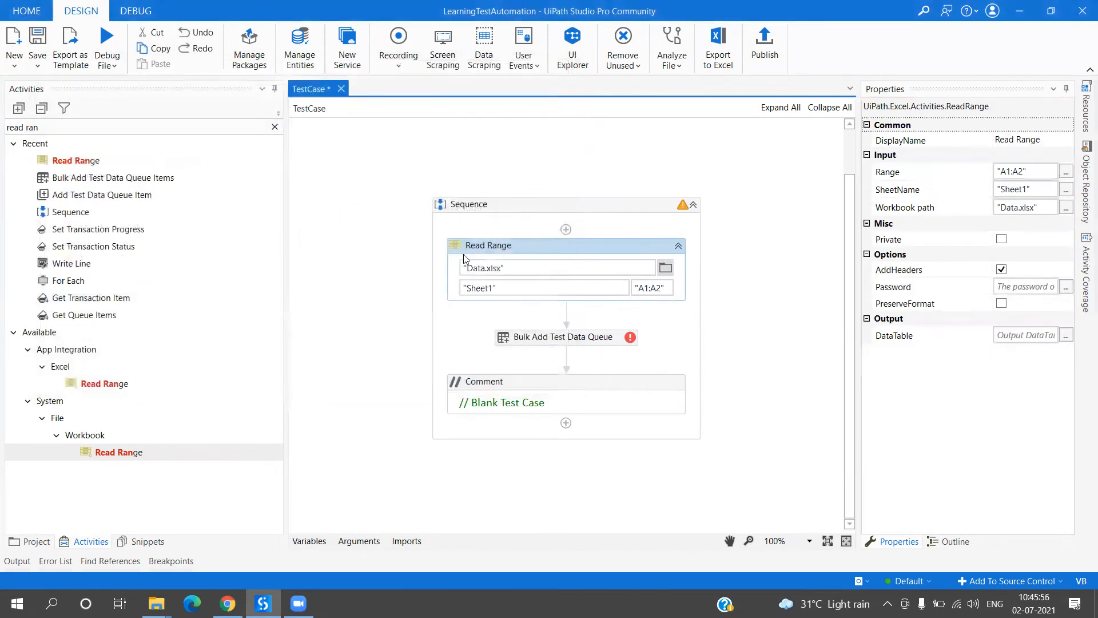
pyautogui.click(648, 288)
pyautogui.moveTo(646, 287); pyautogui.dragTo(659, 287)
pyautogui.press('BackSpace')
pyautogui.click(659, 229)
pyautogui.click(643, 241)
# Step: Create a variable named dtData as the DataTable output of Read Range
pyautogui.click(1009, 336)
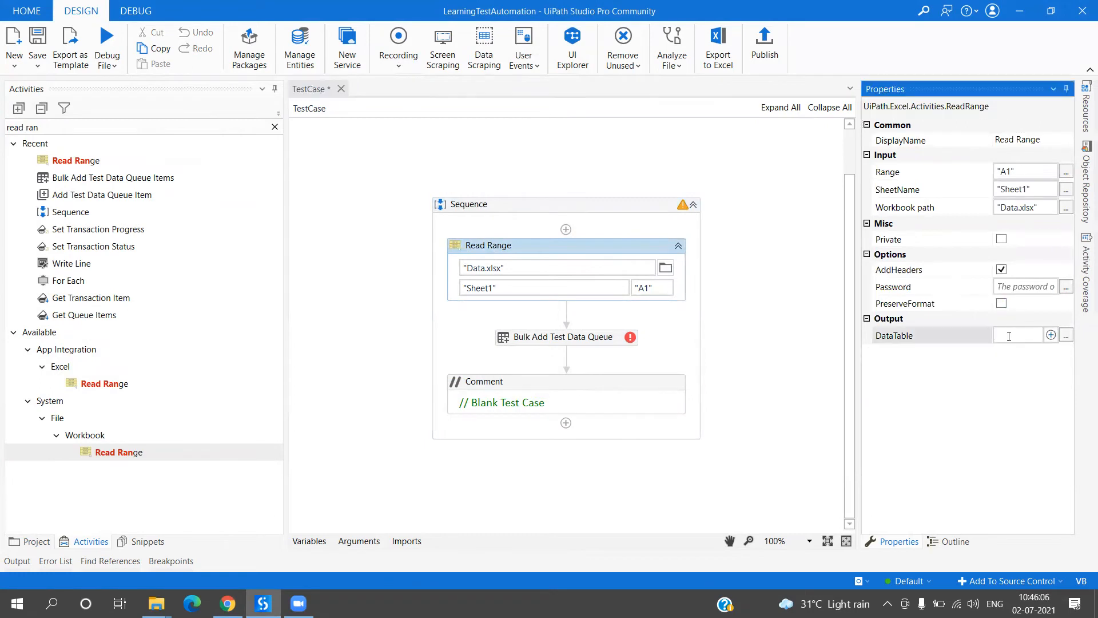
pyautogui.hotkey('ctrl', 'k')
pyautogui.write('dtData')
pyautogui.press('Return')
# Step: Set Bulk Add Test Data Queue to use dtData as its DataTable and "Details" as its QueueName
pyautogui.click(618, 338)
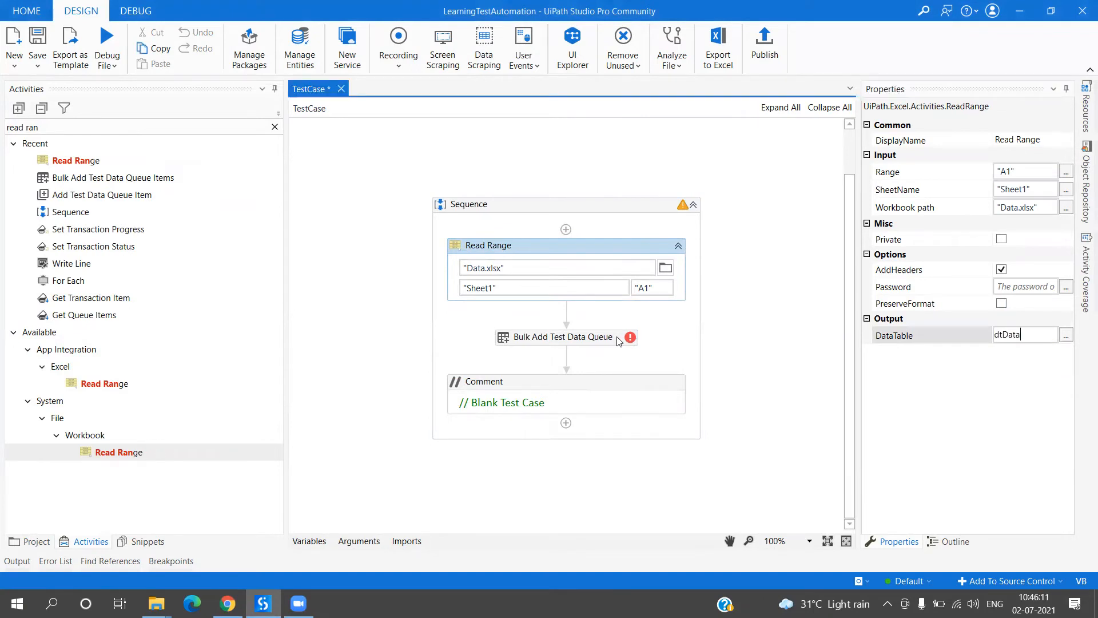
pyautogui.click(618, 339)
pyautogui.click(1006, 202)
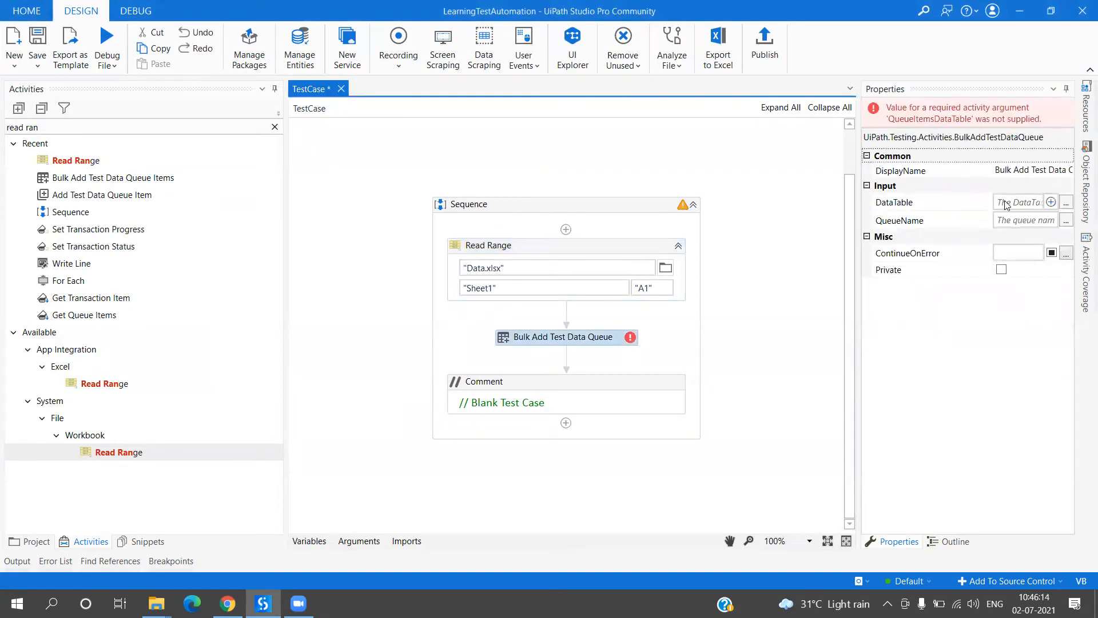
pyautogui.write('dtData')
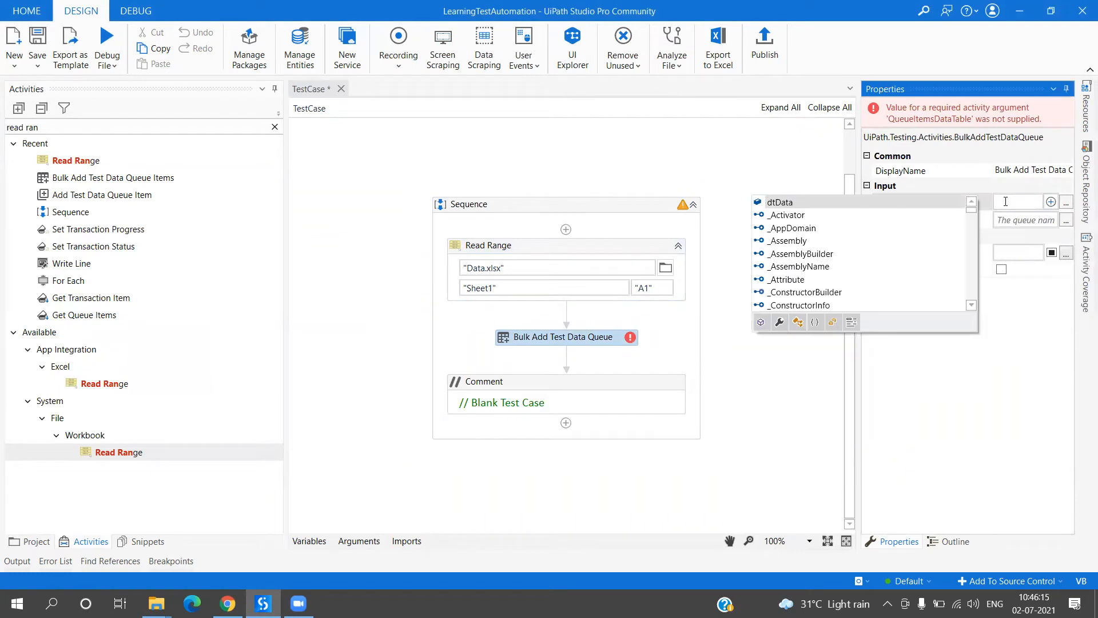
pyautogui.press('Return')
pyautogui.click(1006, 221)
pyautogui.click(1007, 219)
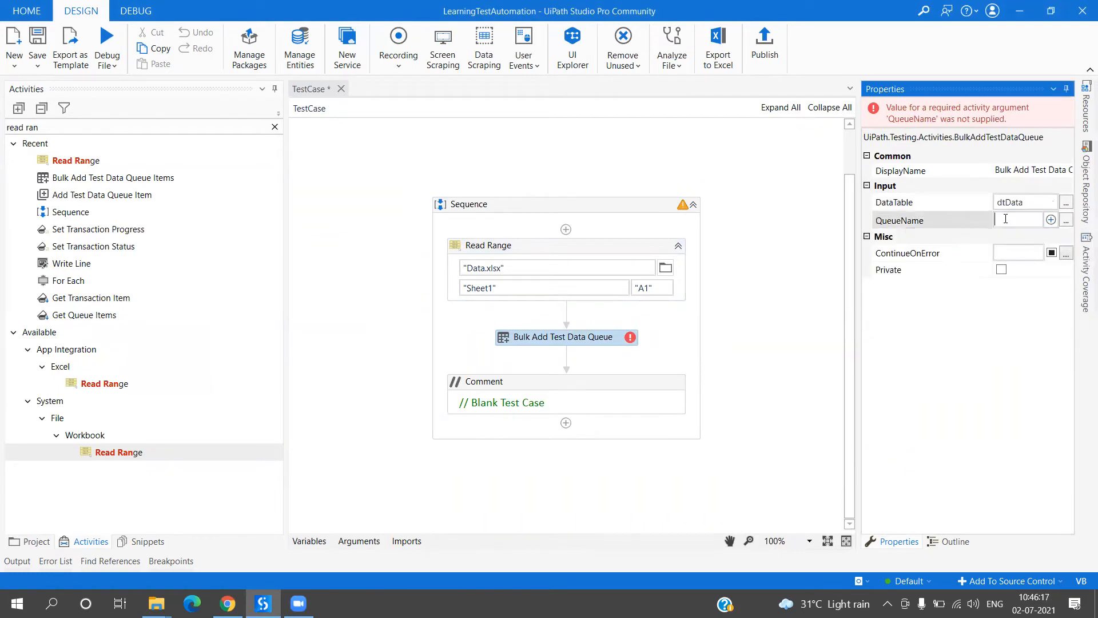
pyautogui.write('"Datails')
pyautogui.click(799, 242)
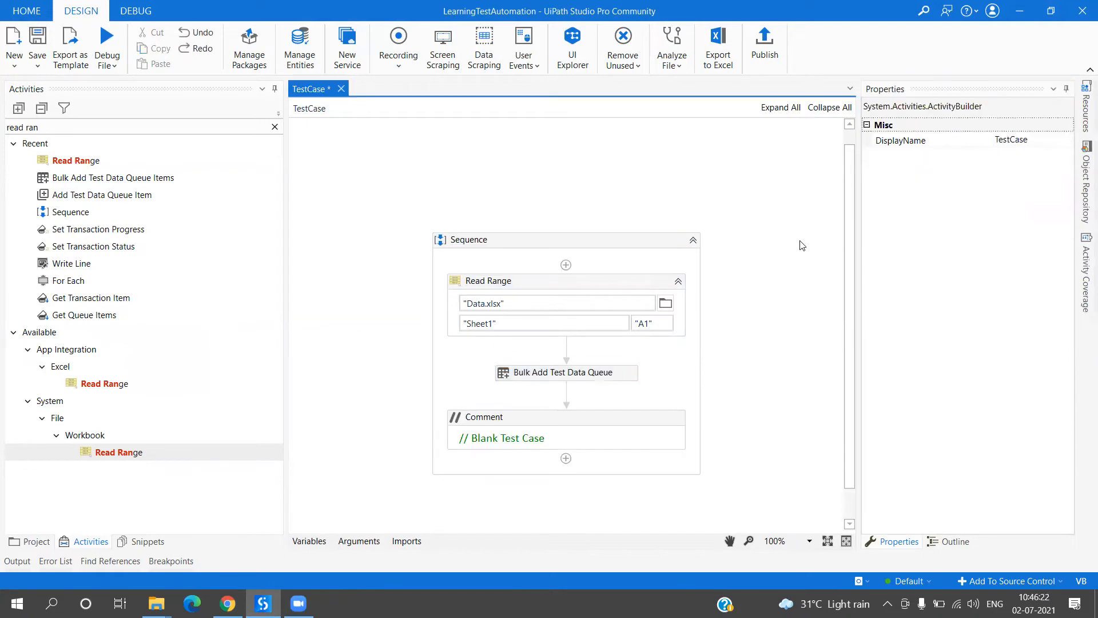
# Step: Run the TestCase file to load the workbook records into the Details queue
pyautogui.click(227, 604)
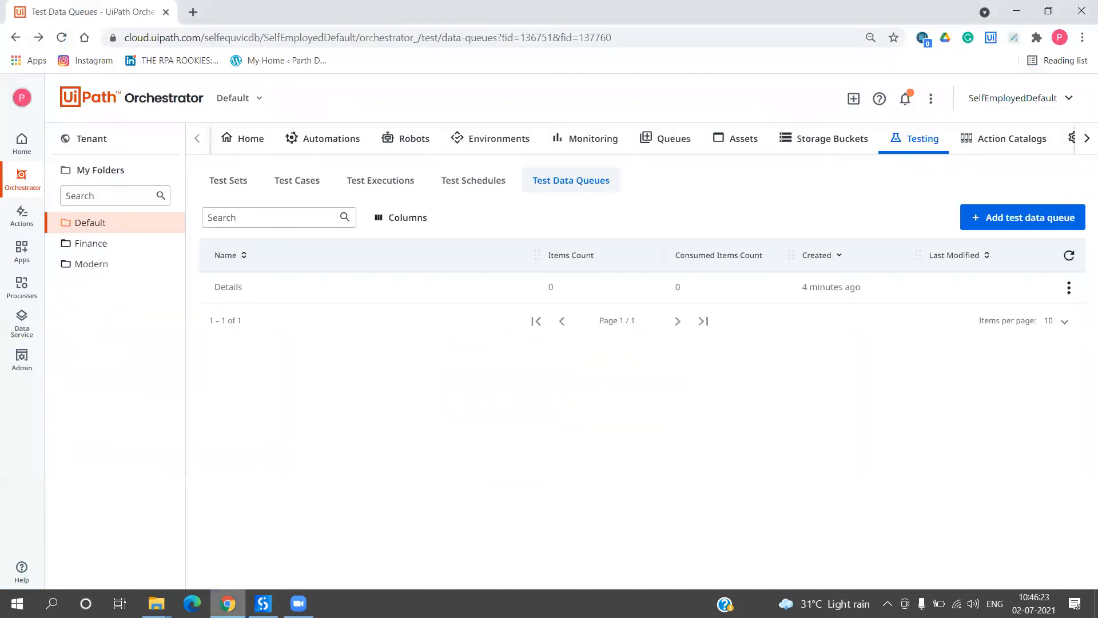
pyautogui.hotkey('alt', 'Tab')
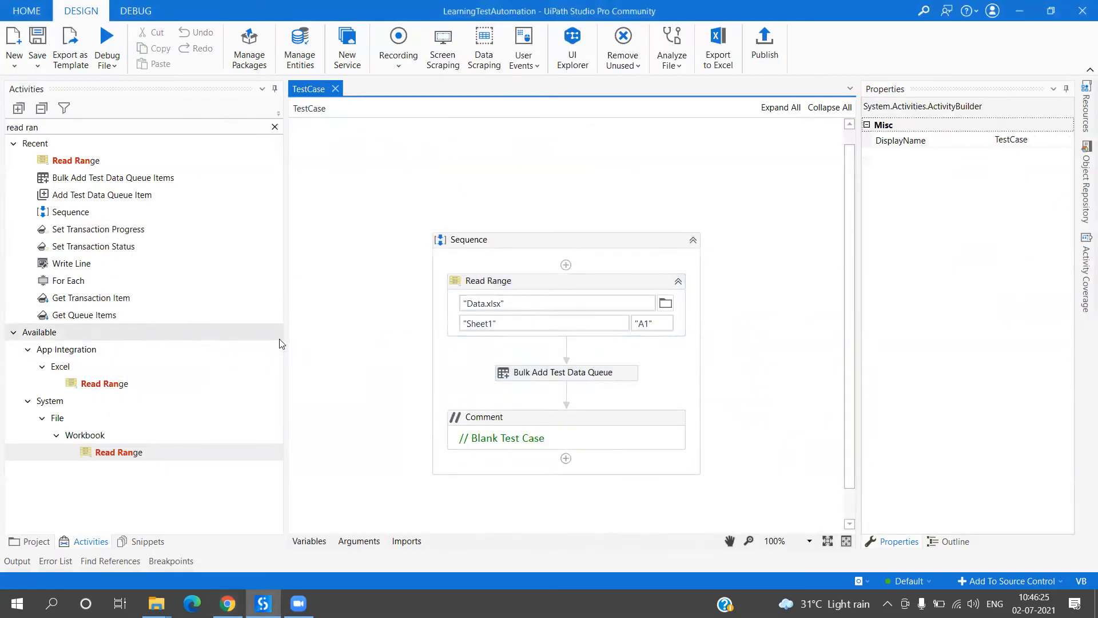
pyautogui.click(105, 72)
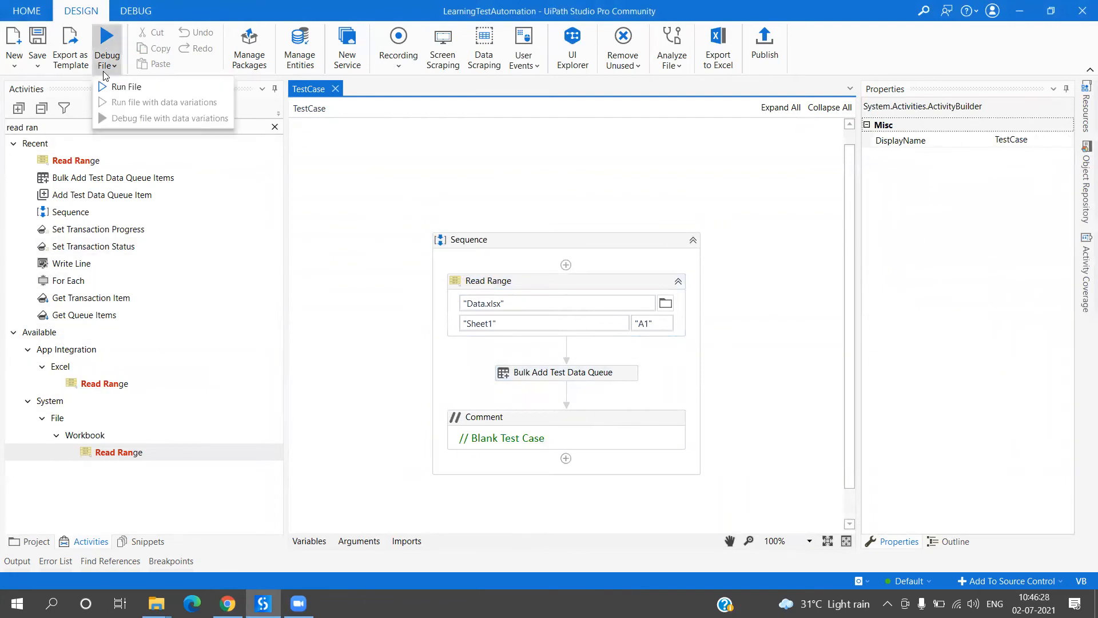
pyautogui.click(118, 87)
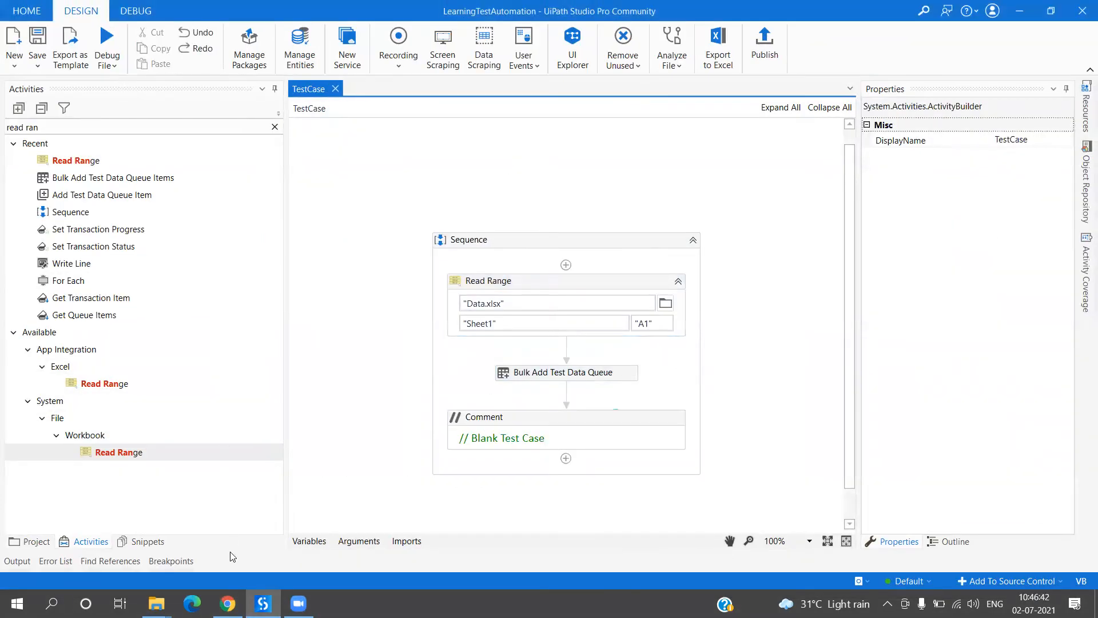
# Step: Switch to Orchestrator, refresh the Test Data Queues list, and view the Details queue's items before returning to the list
pyautogui.click(227, 603)
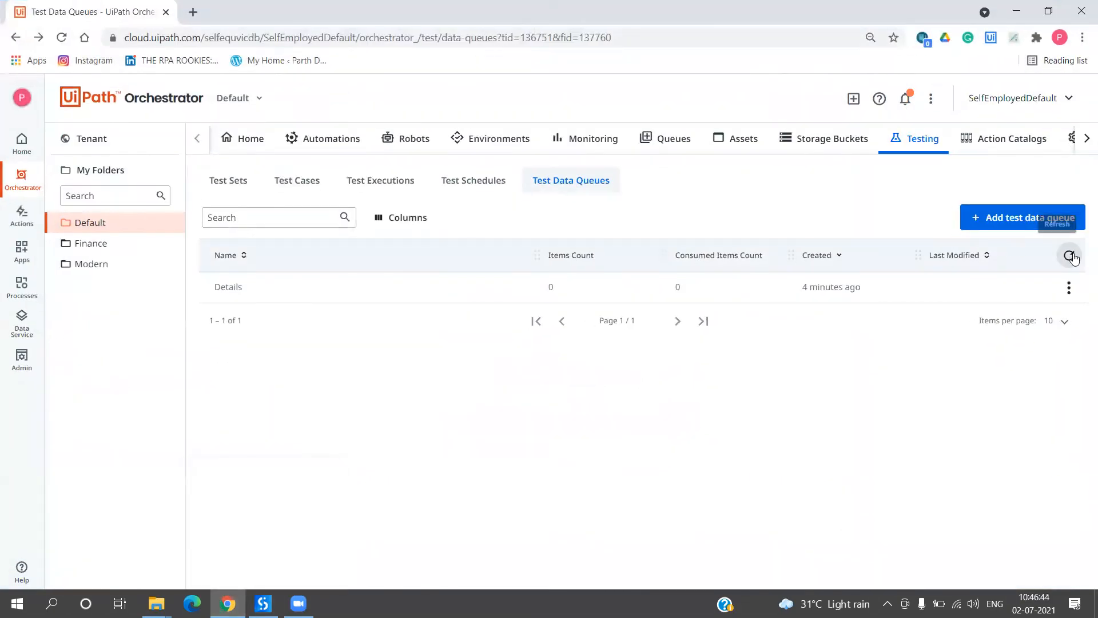
pyautogui.click(1068, 255)
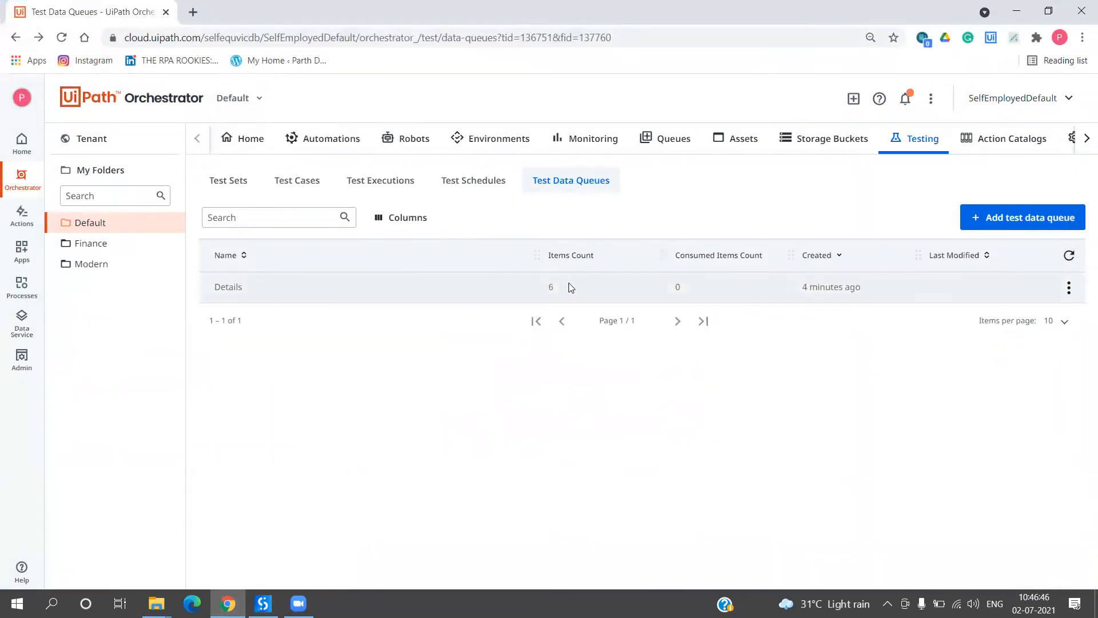
pyautogui.click(1068, 287)
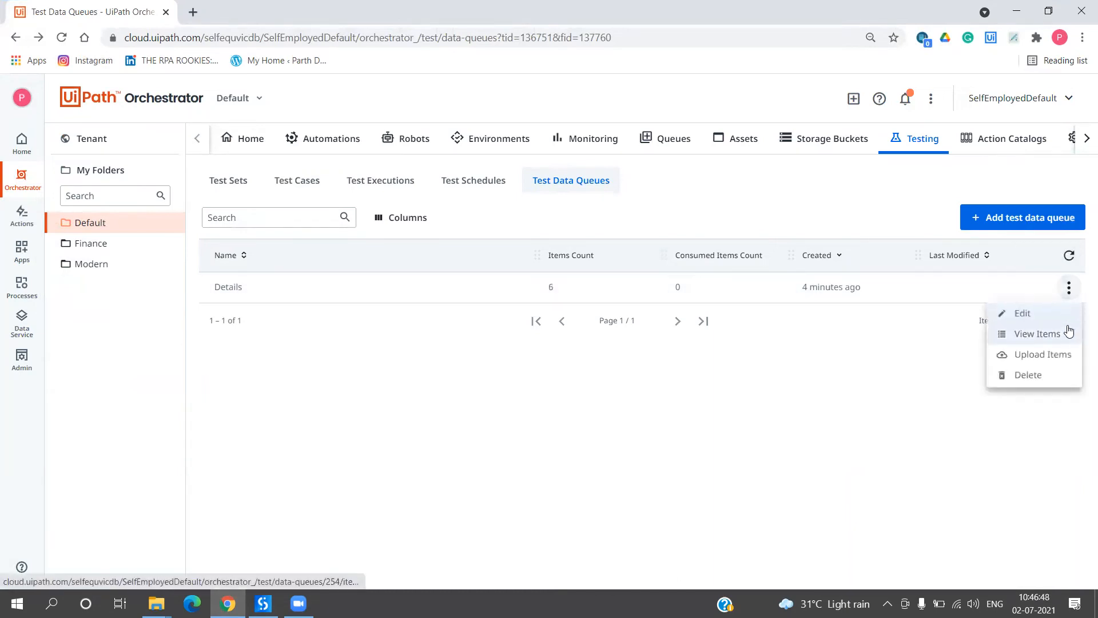
pyautogui.click(1066, 335)
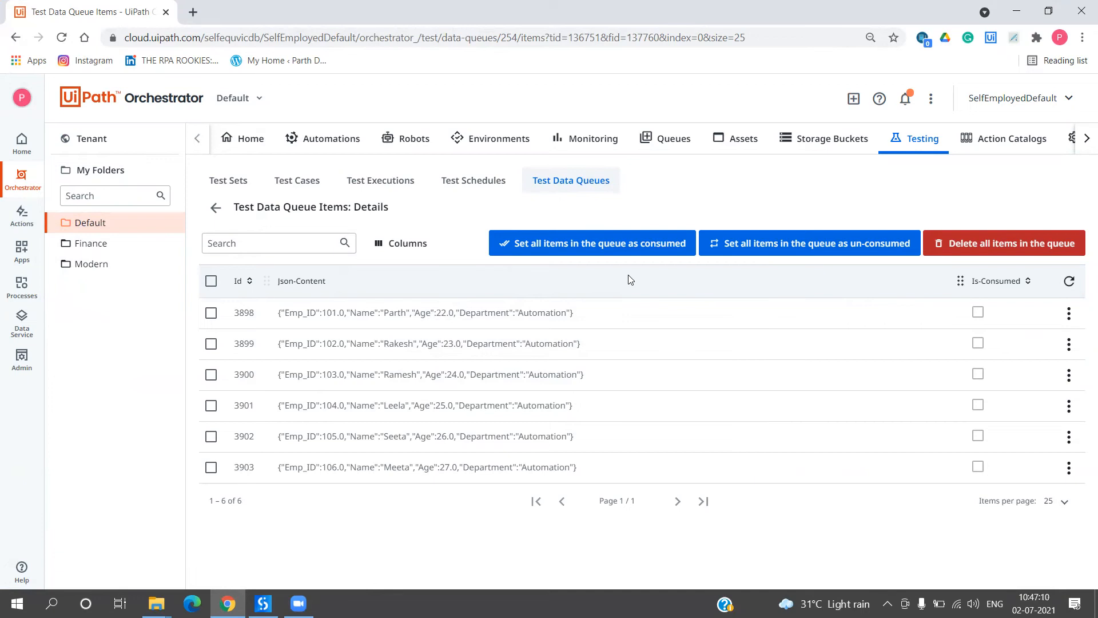
pyautogui.click(215, 208)
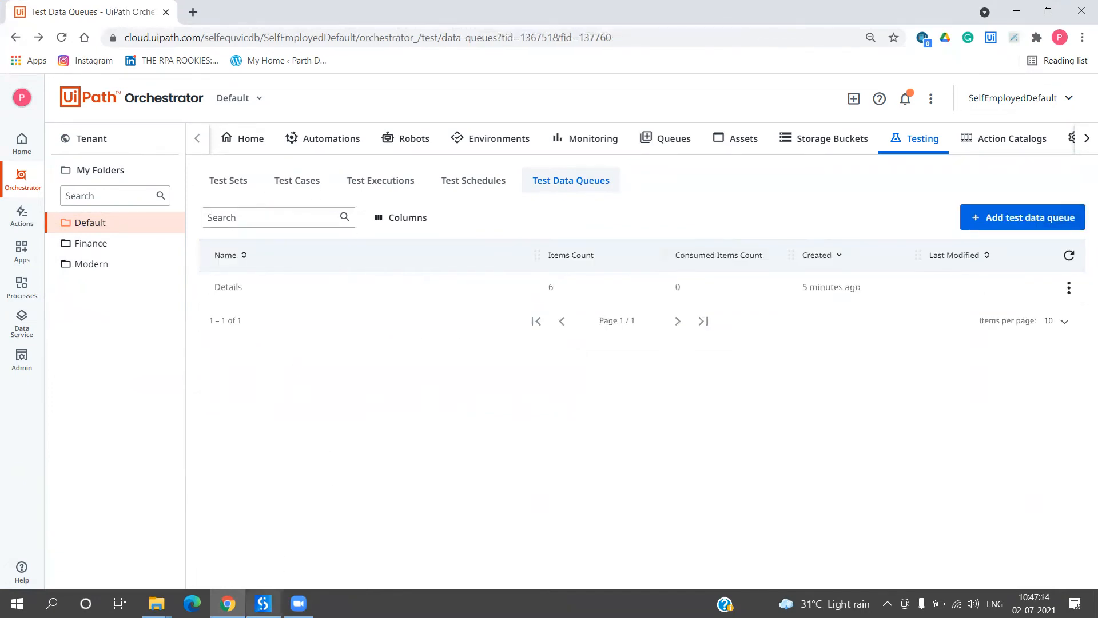
# Step: In UiPath Studio, comment out Read Range and Bulk Add Test Data Queue together in one collapsed Comment Out block
pyautogui.click(263, 603)
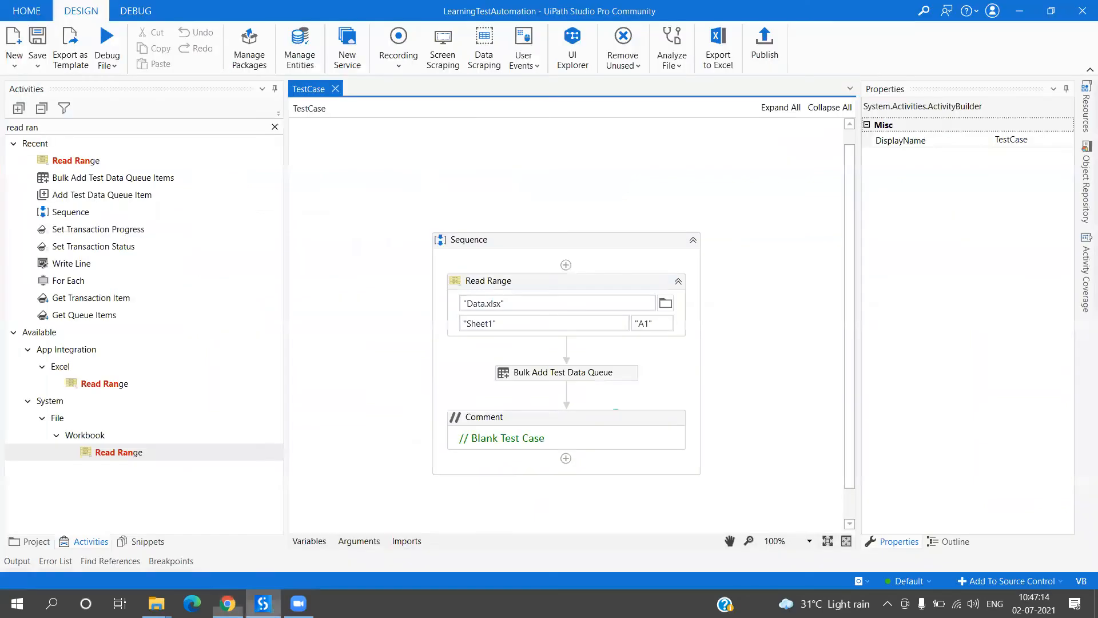
pyautogui.click(647, 291)
pyautogui.hotkey('ctrl', 'd')
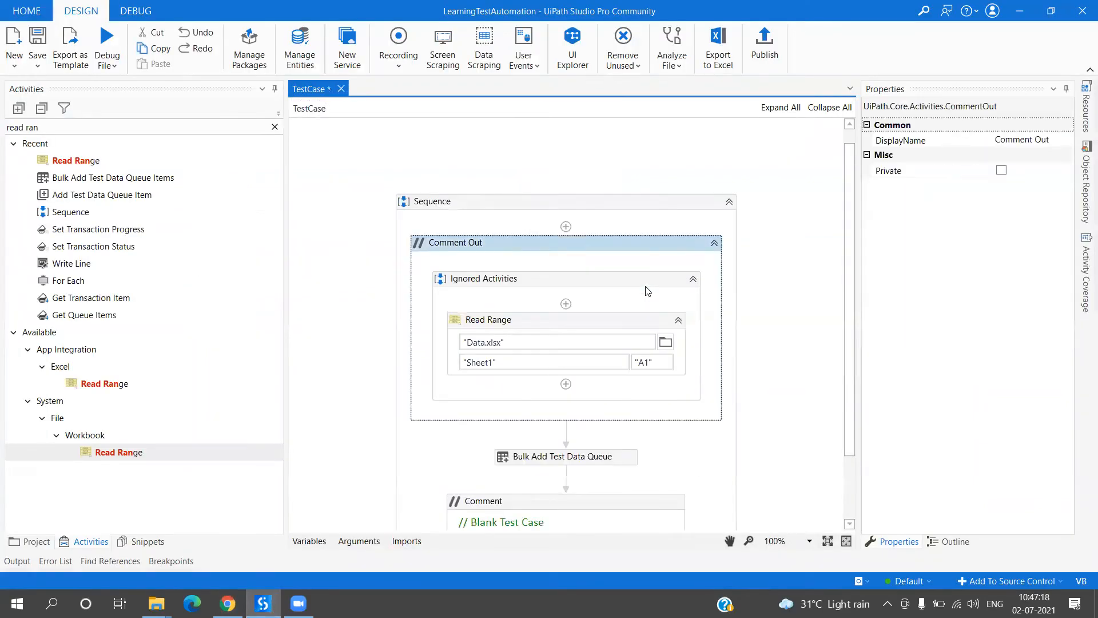
pyautogui.click(619, 458)
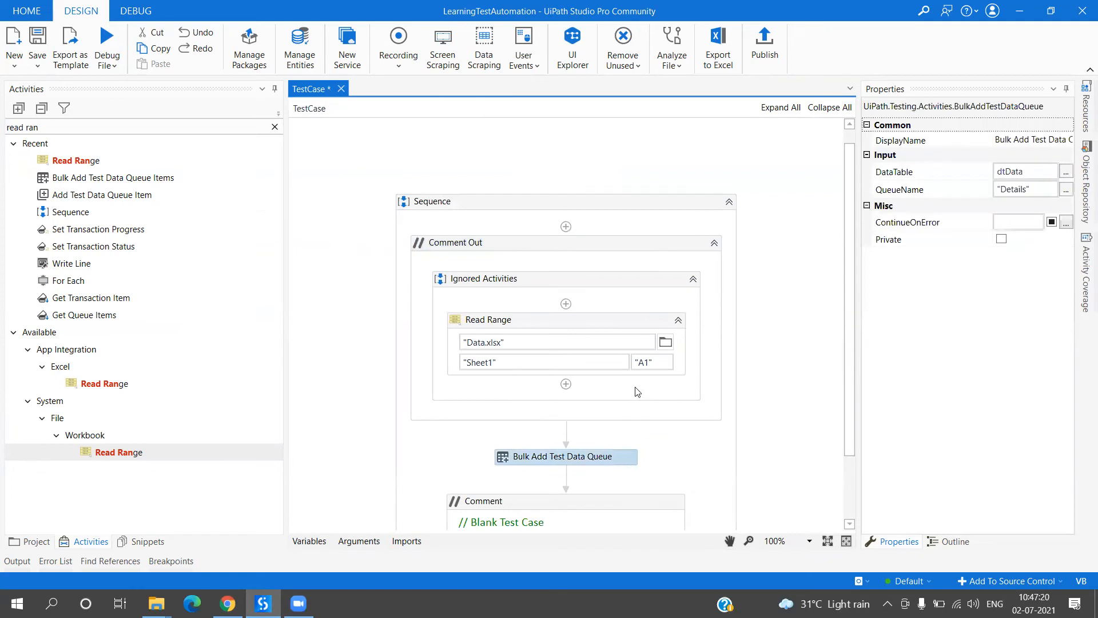
pyautogui.moveTo(638, 390); pyautogui.dragTo(636, 399)
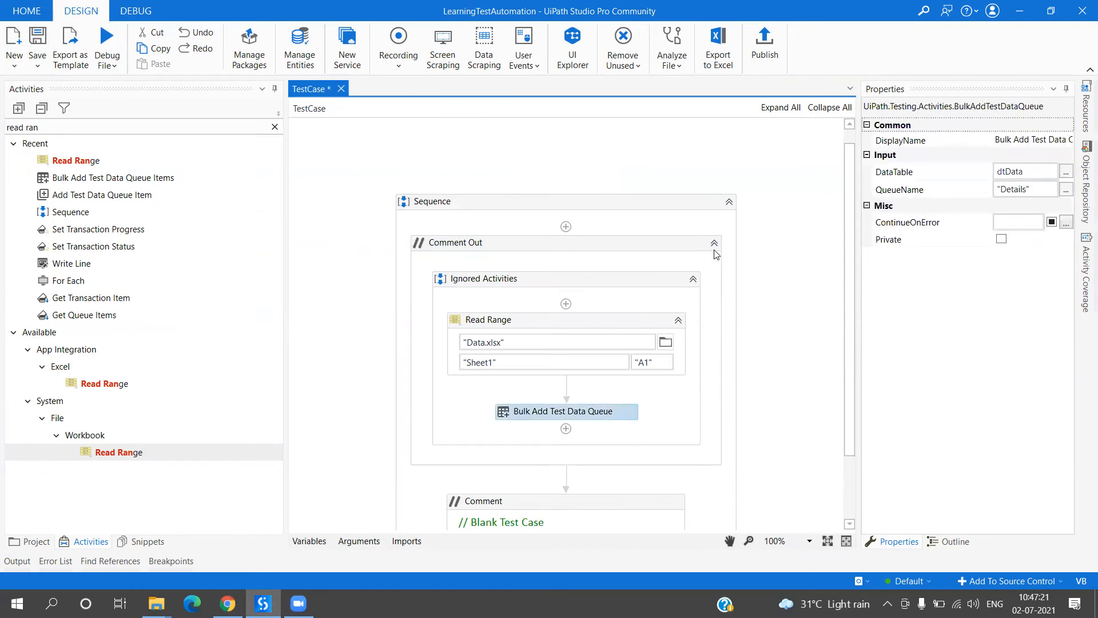
pyautogui.click(714, 246)
pyautogui.click(714, 246)
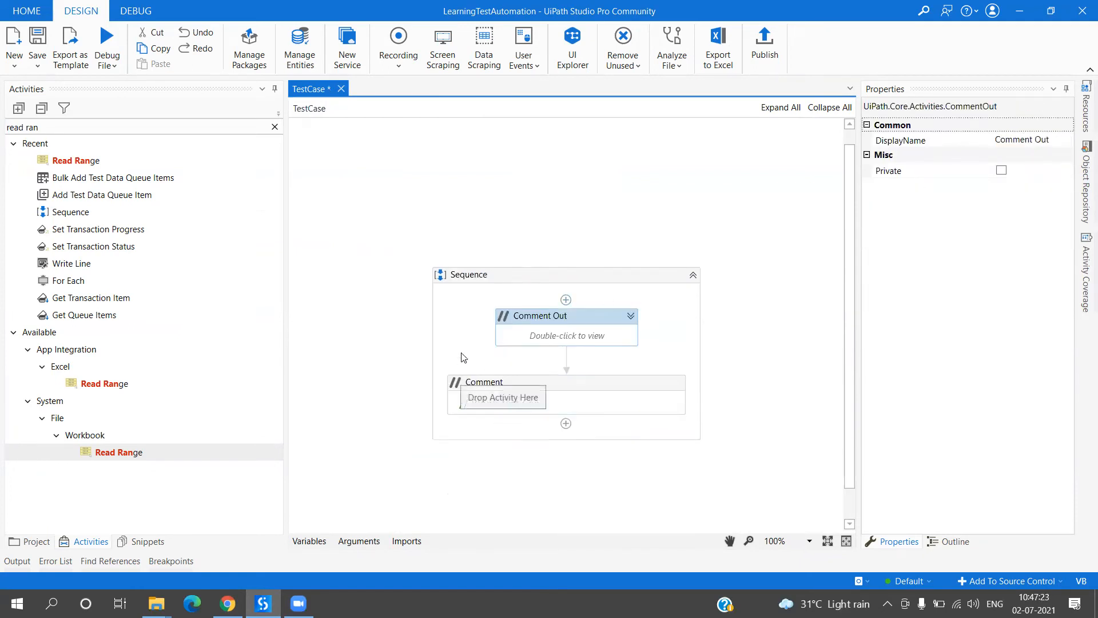
# Step: Insert Add Test Data Queue Item above the Comment Out block and set its QueueName to "Details"
pyautogui.click(463, 358)
pyautogui.moveTo(217, 195); pyautogui.dragTo(543, 313)
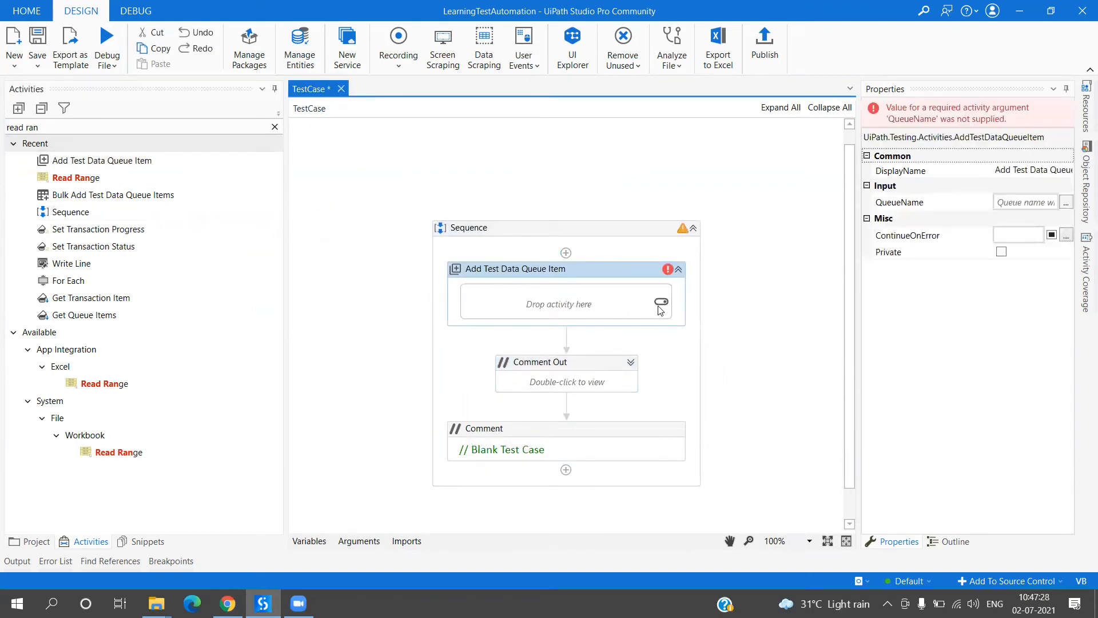
pyautogui.click(1022, 202)
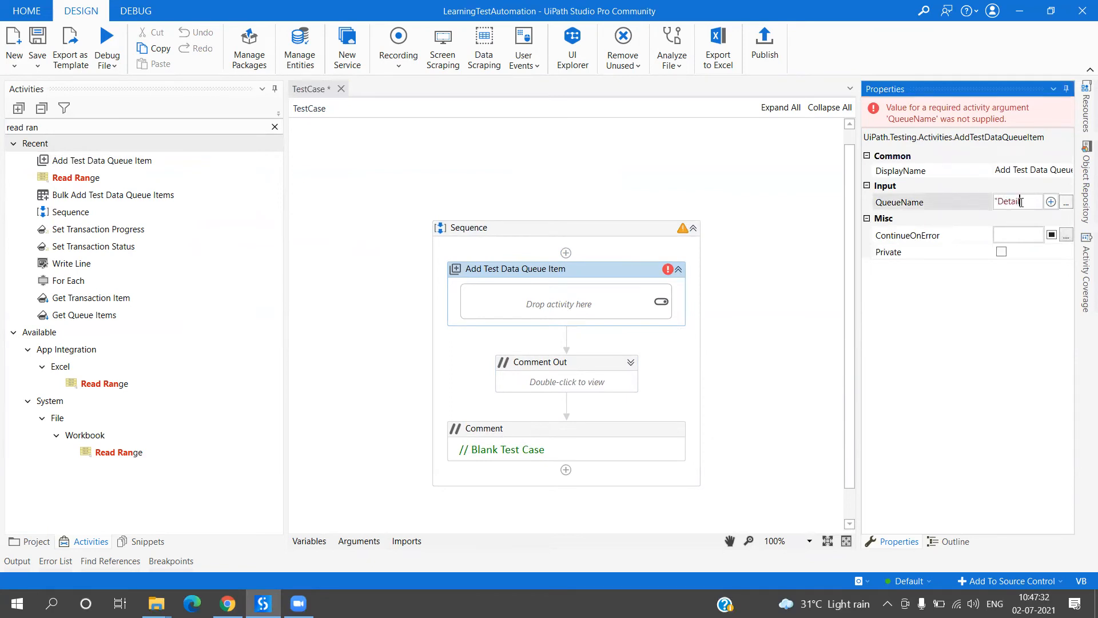
pyautogui.click(728, 286)
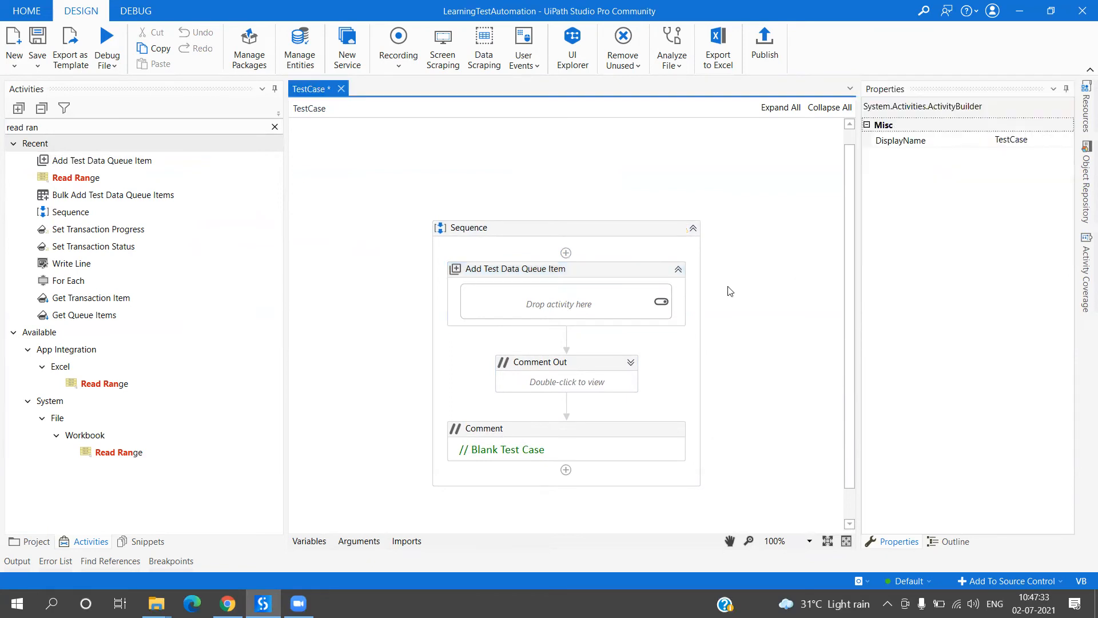
pyautogui.click(654, 269)
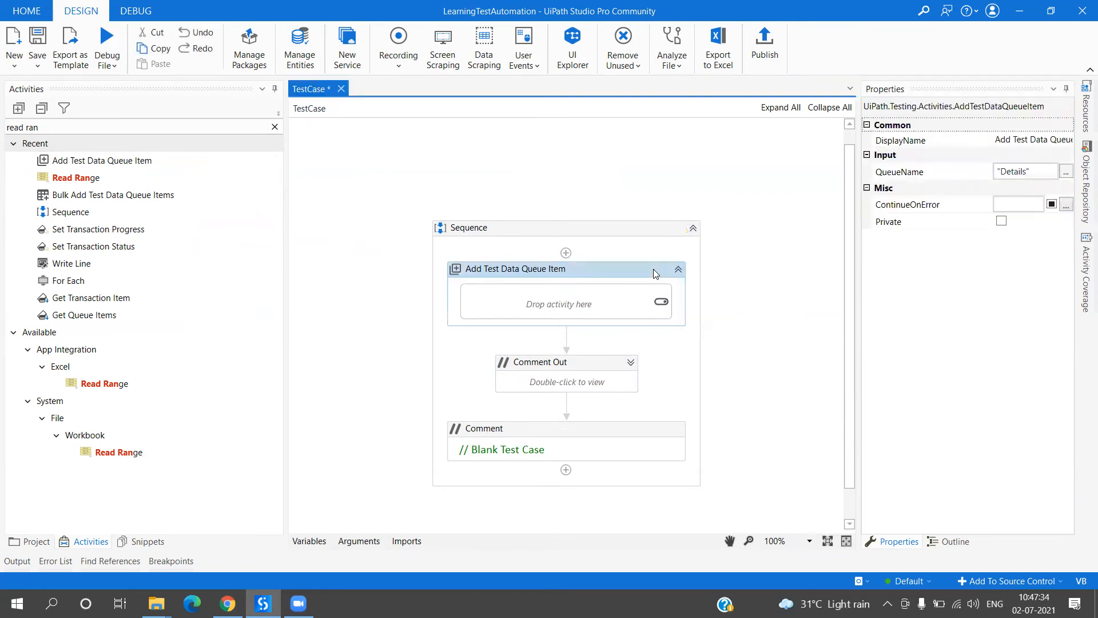
# Step: Search the activities for "test" and place a Random Number activity inside Add Test Data Queue Item
pyautogui.click(274, 129)
pyautogui.click(273, 128)
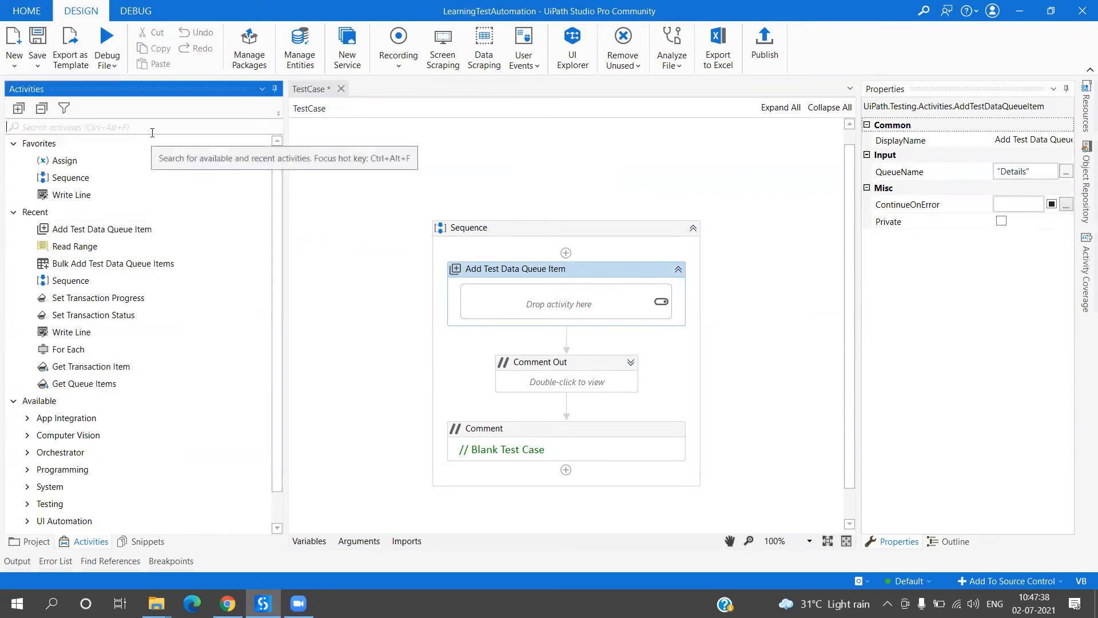
pyautogui.write('test data')
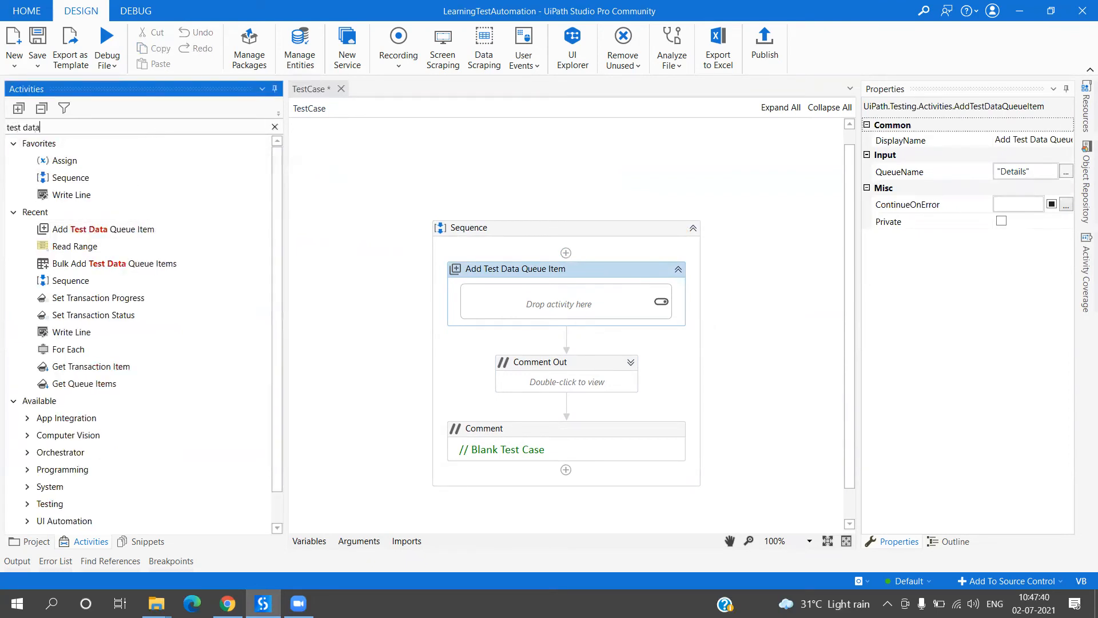
pyautogui.press('BackSpace')
pyautogui.press('BackSpace')
pyautogui.press('BackSpace')
pyautogui.press('BackSpace')
pyautogui.press('BackSpace')
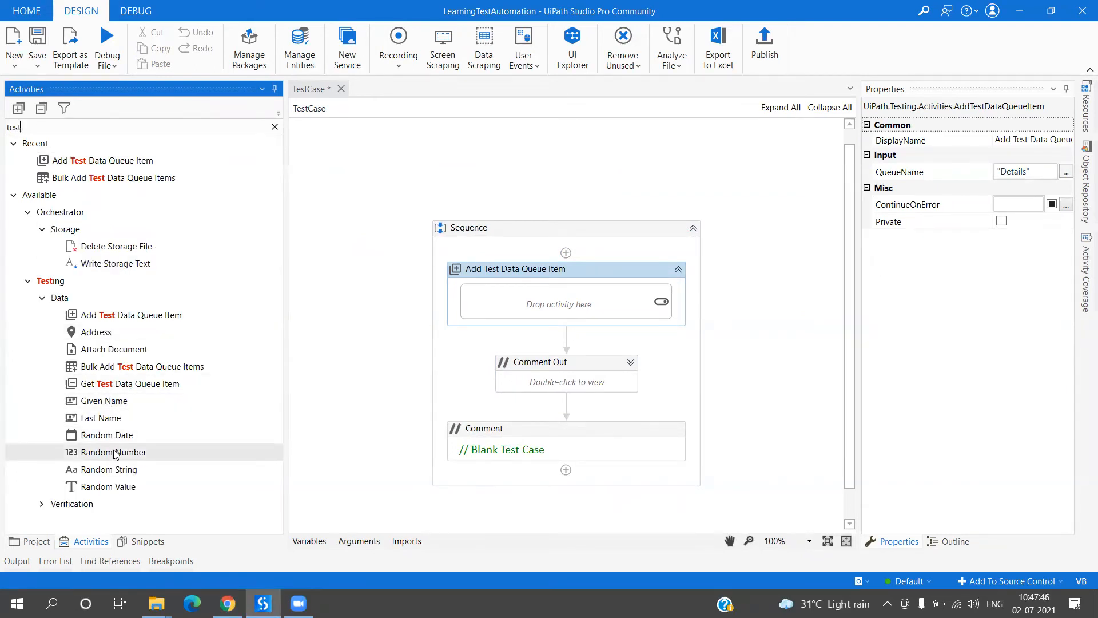
pyautogui.moveTo(115, 453); pyautogui.dragTo(531, 309)
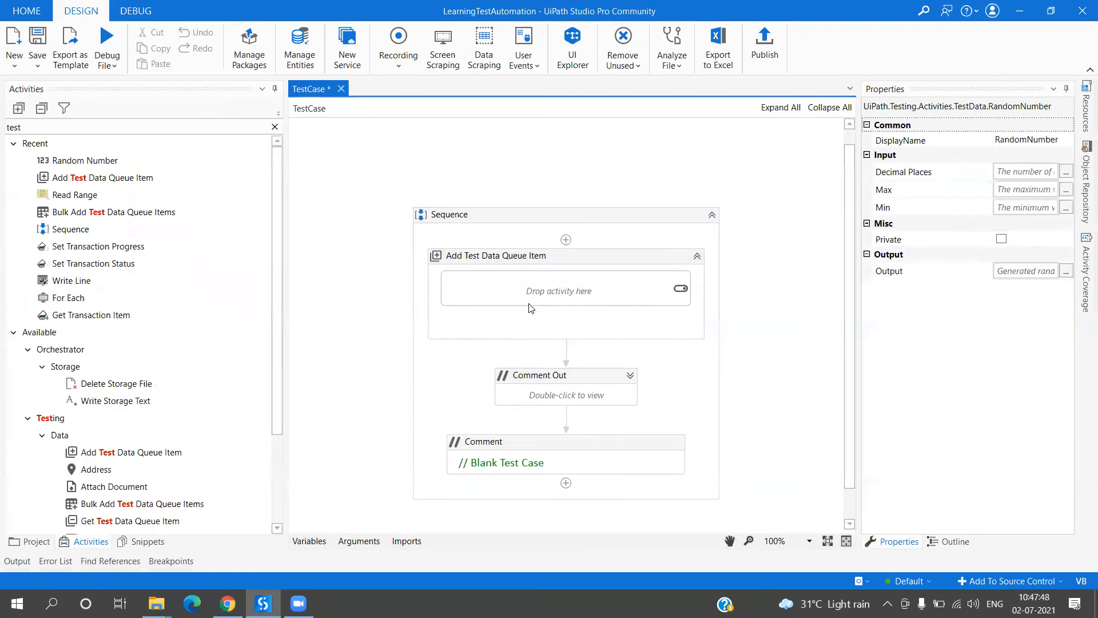
# Step: Rename the Random Number activity's display name to Emp_ID
pyautogui.click(514, 320)
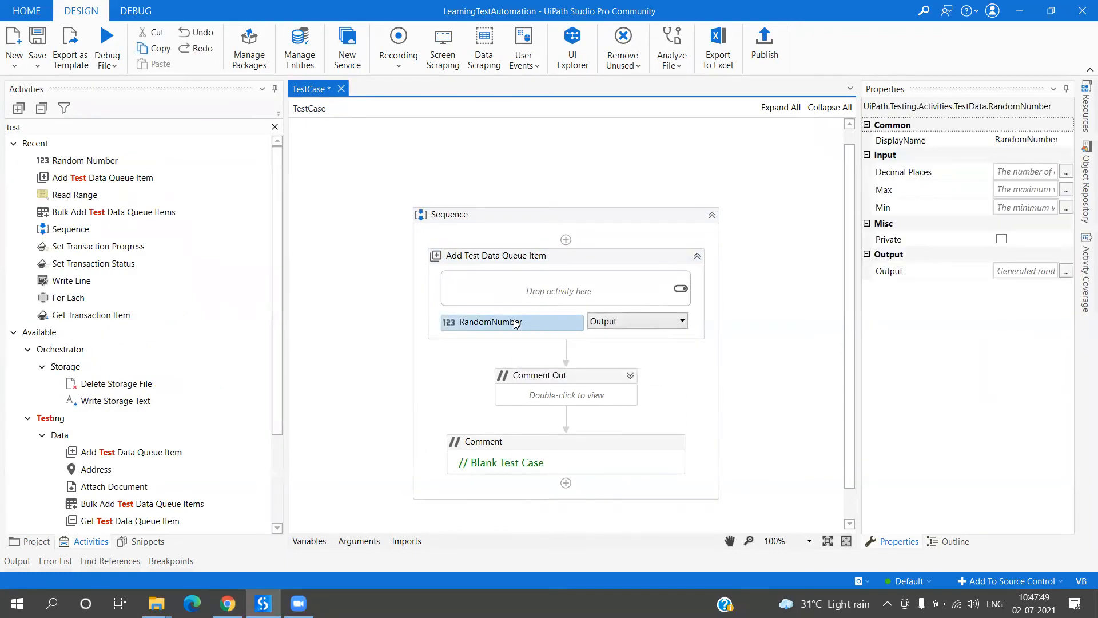
pyautogui.click(1029, 139)
pyautogui.click(1029, 139)
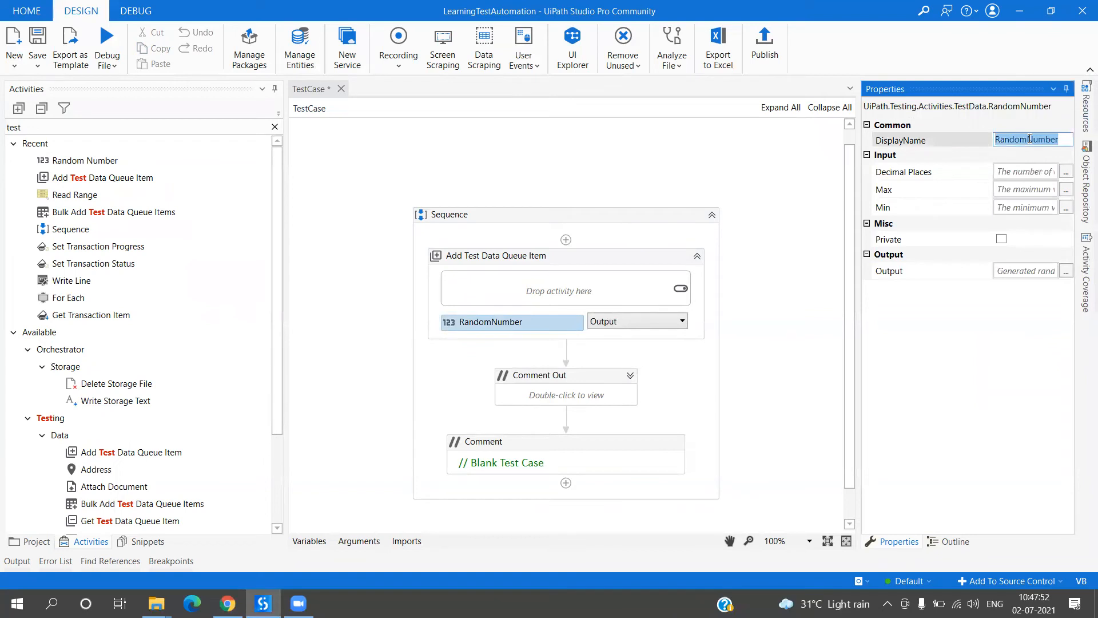
pyautogui.write('EM')
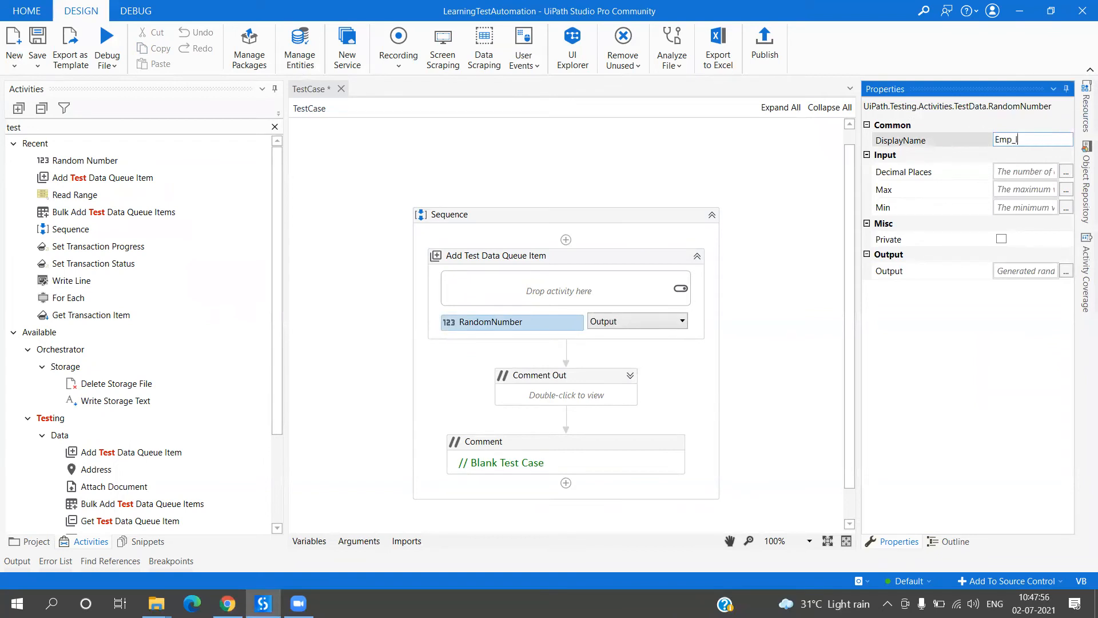
pyautogui.click(762, 309)
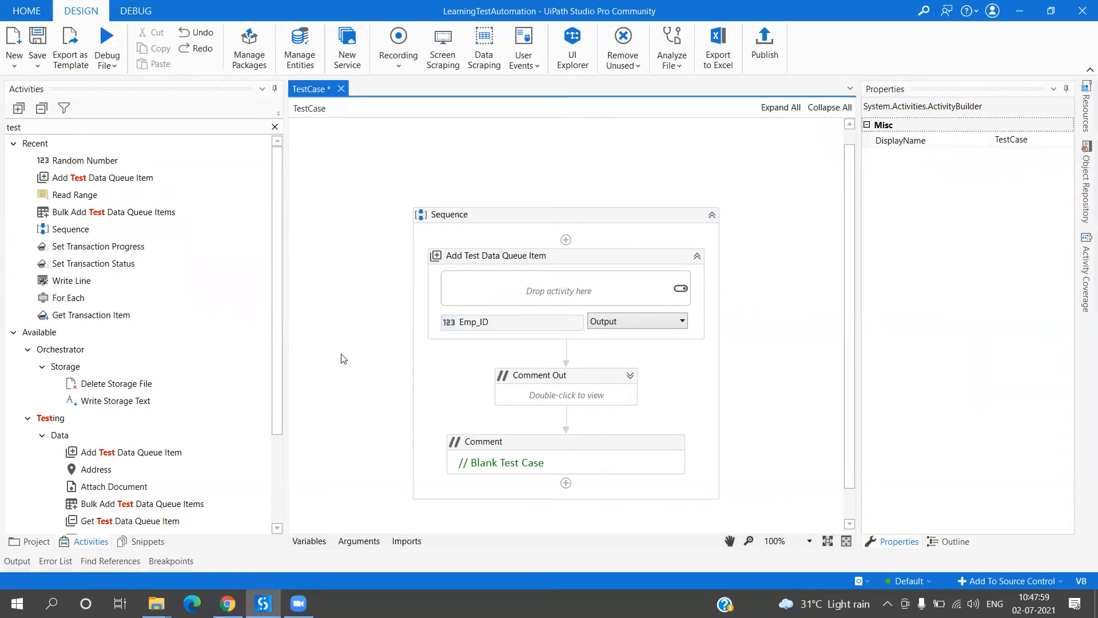
# Step: Place a Given Name activity inside Add Test Data Queue Item and set its display name to Name
pyautogui.scroll(-2, 171, 410)
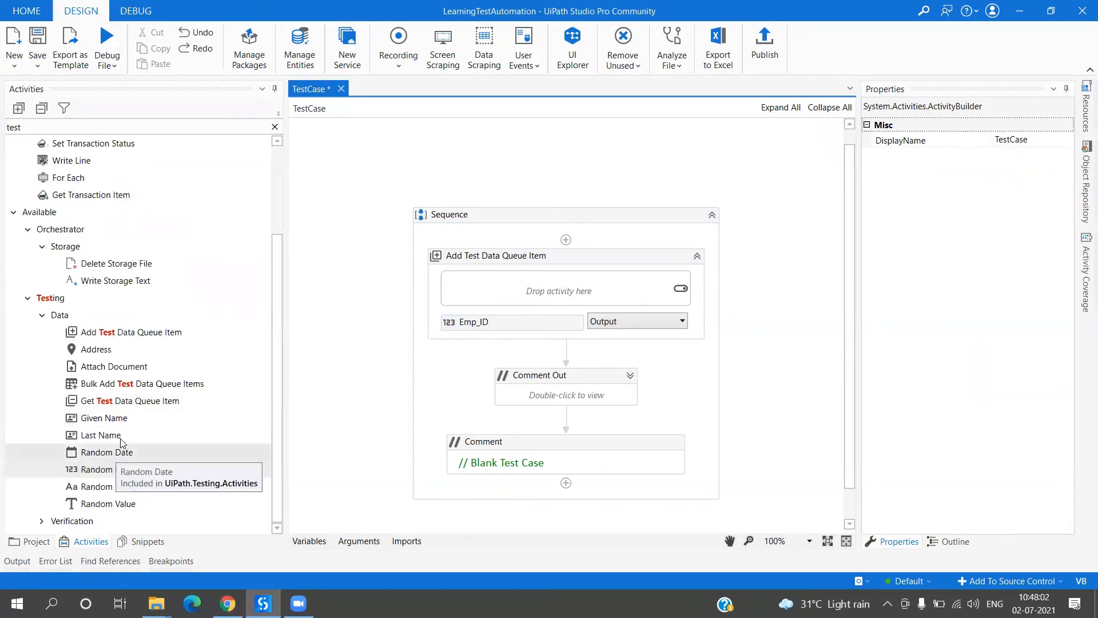
pyautogui.moveTo(114, 419); pyautogui.dragTo(546, 301)
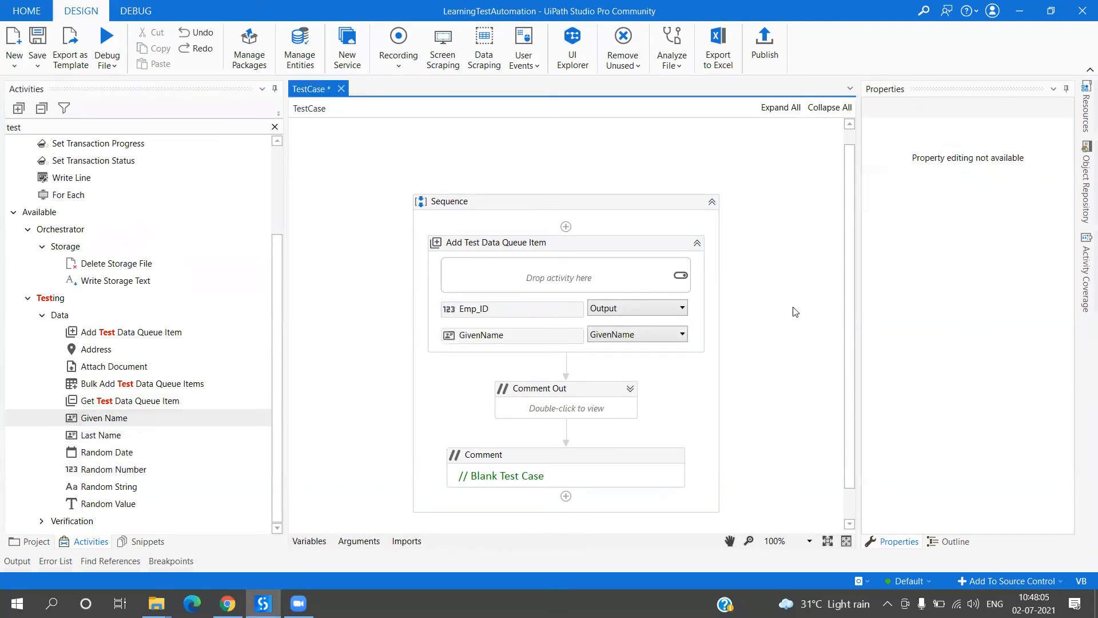
pyautogui.click(547, 338)
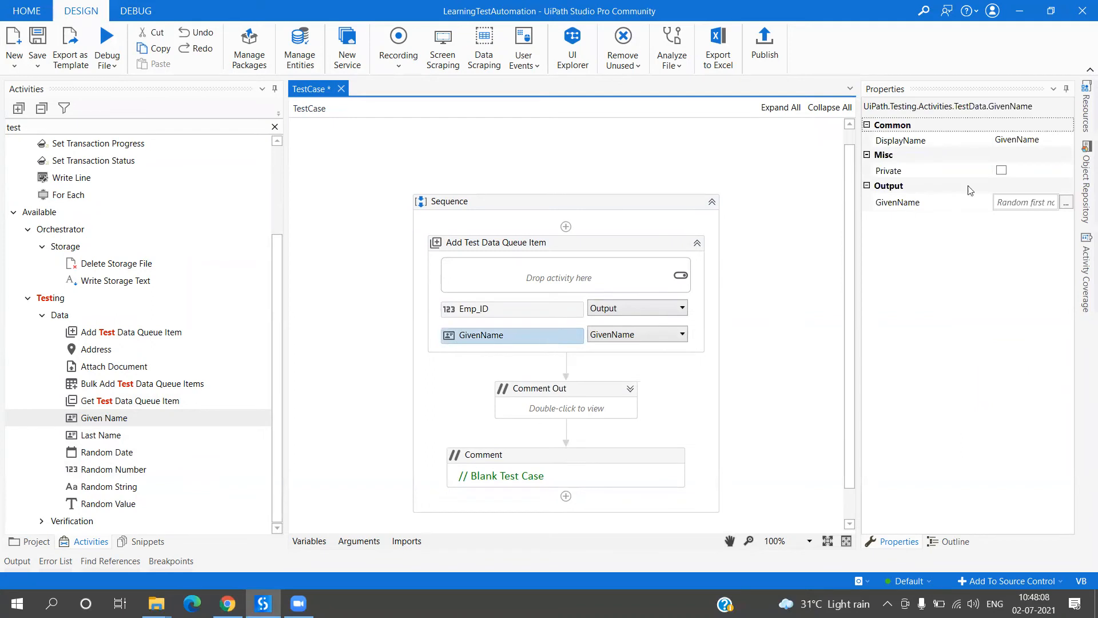
pyautogui.click(1019, 139)
pyautogui.write('N')
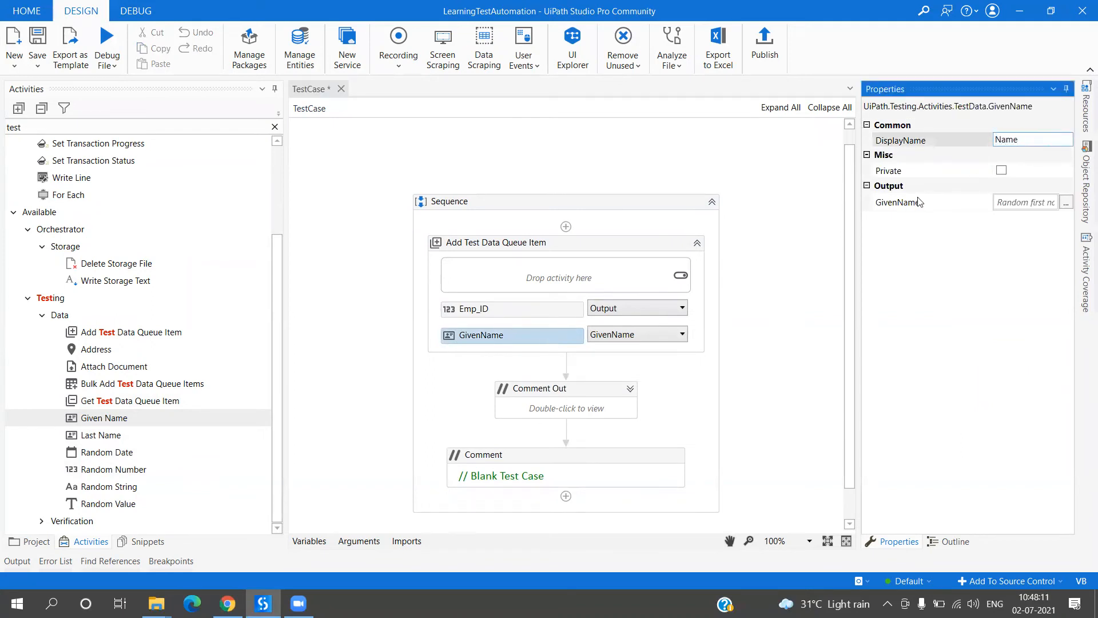
pyautogui.click(806, 295)
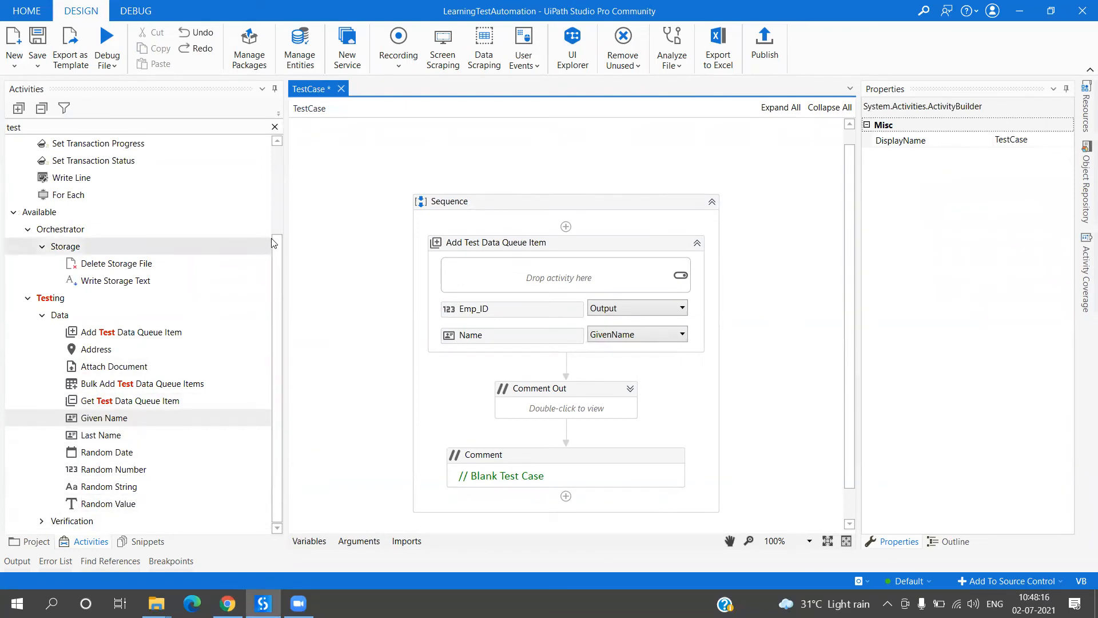
# Step: Clear the activity search and add an Assign activity inside Add Test Data Queue Item, with a new variable Age as its target
pyautogui.click(274, 128)
pyautogui.click(274, 130)
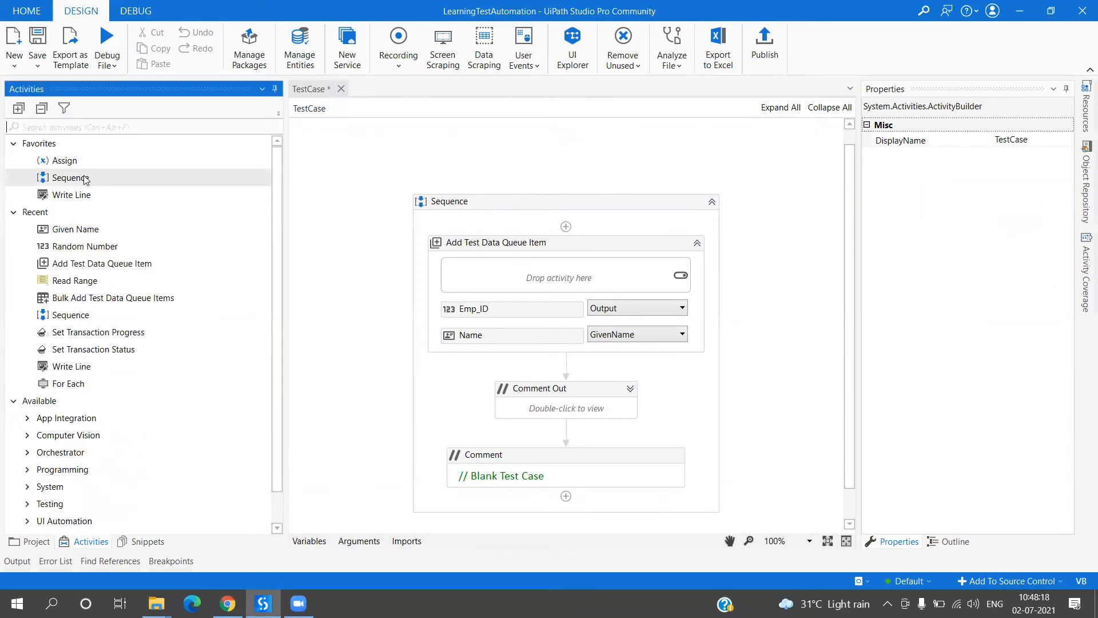
pyautogui.moveTo(71, 162); pyautogui.dragTo(532, 284)
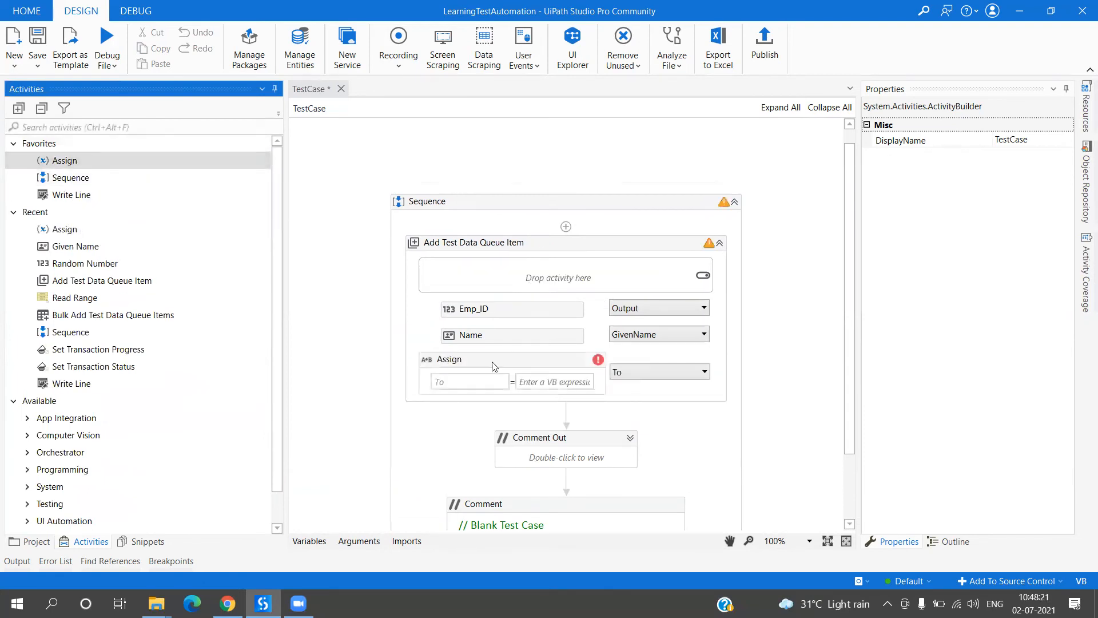
pyautogui.click(448, 382)
pyautogui.hotkey('ctrl', 'k')
pyautogui.write('Age')
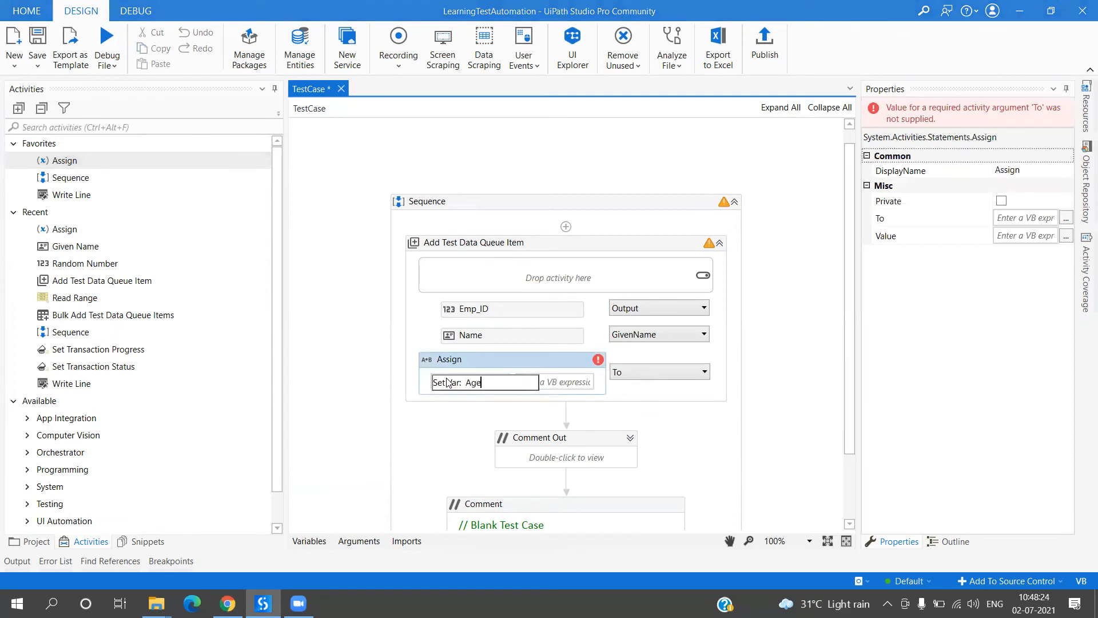
pyautogui.press('Return')
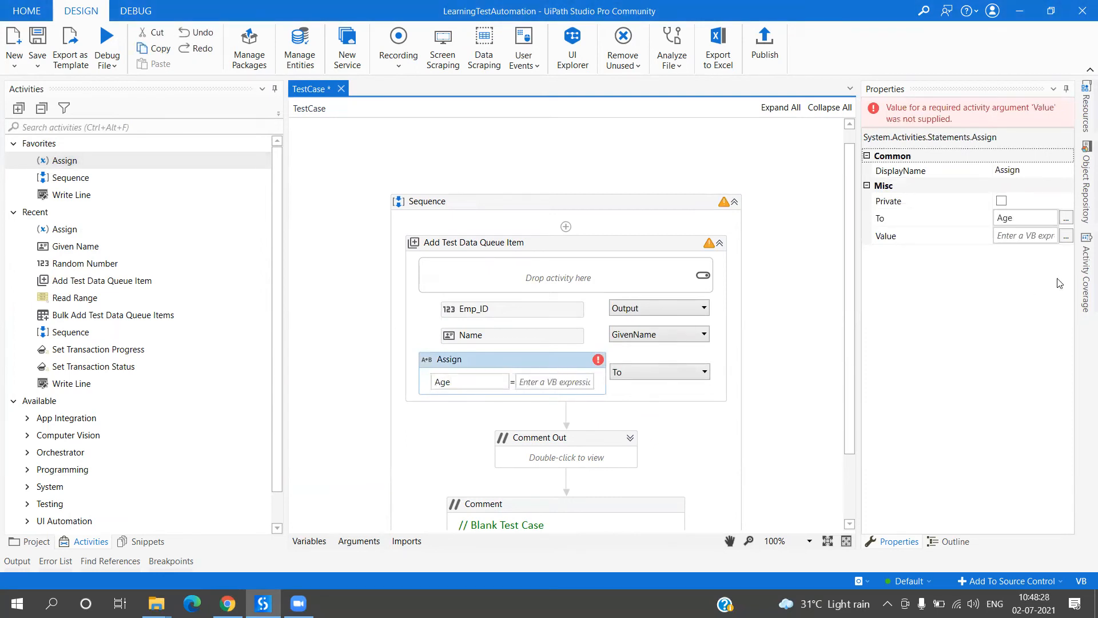
# Step: Rename the Age variable's Assign activity to Age and set its value to "22"
pyautogui.click(1029, 170)
pyautogui.write('Age')
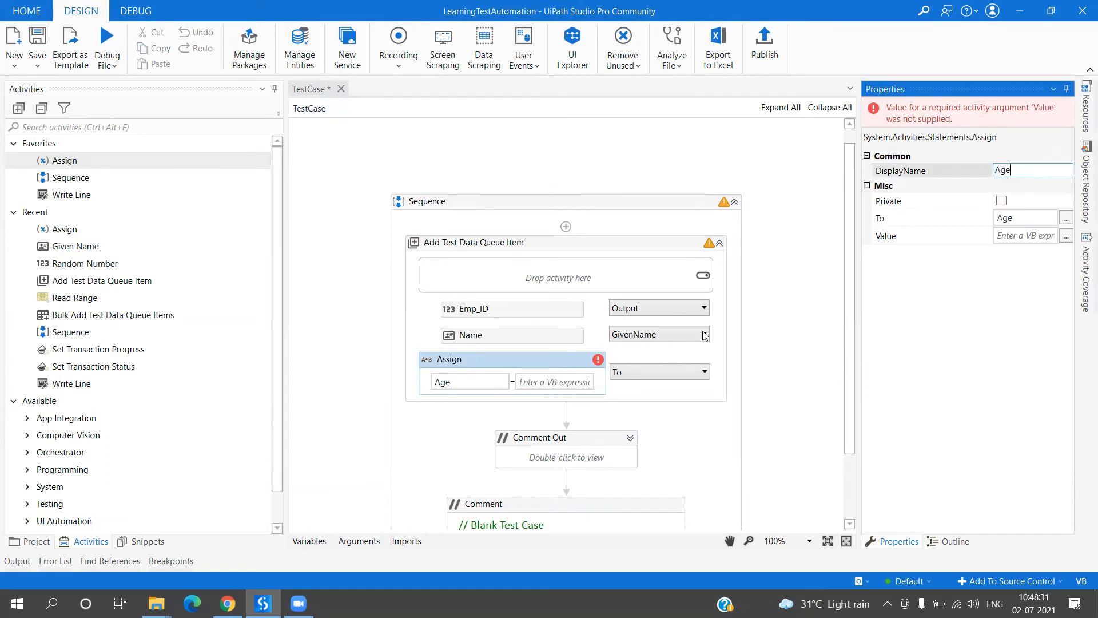
pyautogui.press('Return')
pyautogui.click(544, 381)
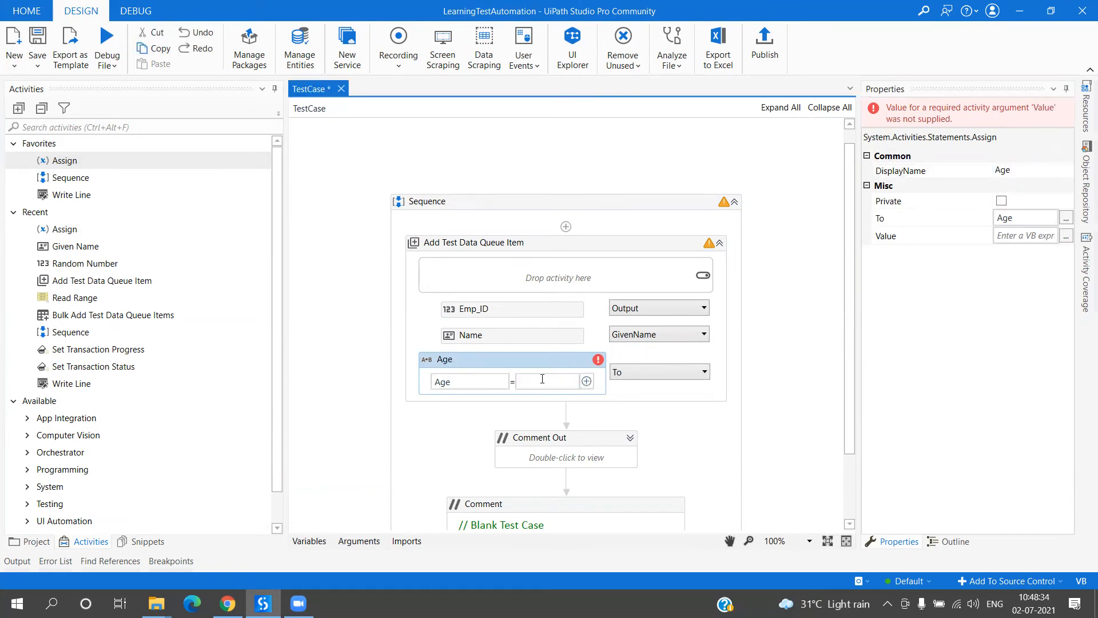
pyautogui.click(755, 338)
# Step: Add a second Assign activity inside Add Test Data Queue Item that sets a new variable Department to "Automation"
pyautogui.moveTo(50, 160); pyautogui.dragTo(541, 290)
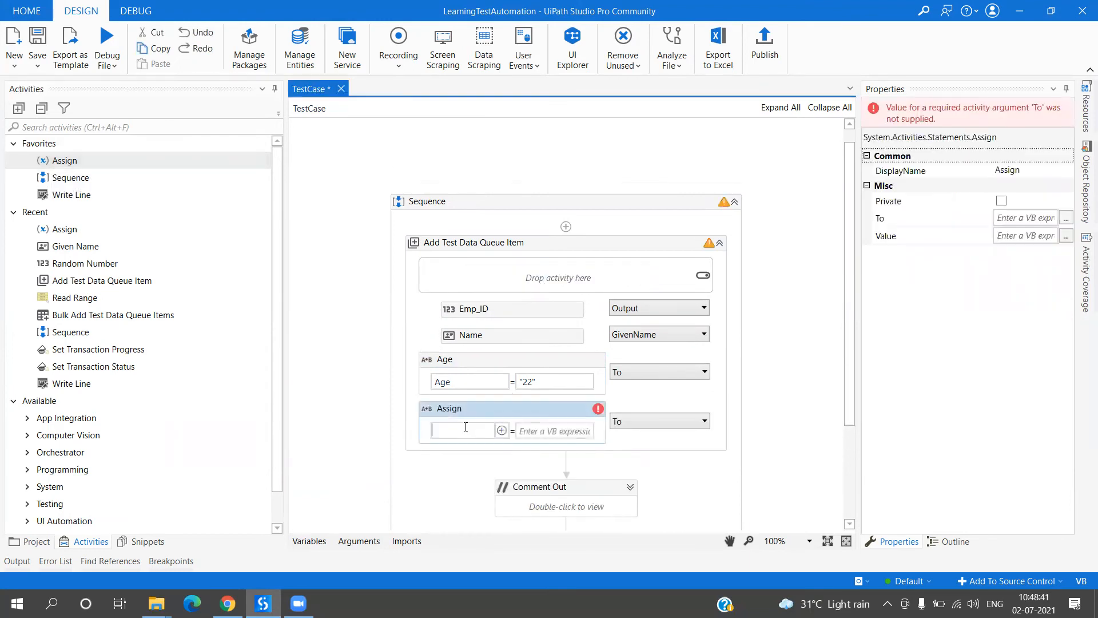
pyautogui.hotkey('ctrl', 'k')
pyautogui.write('Departmen')
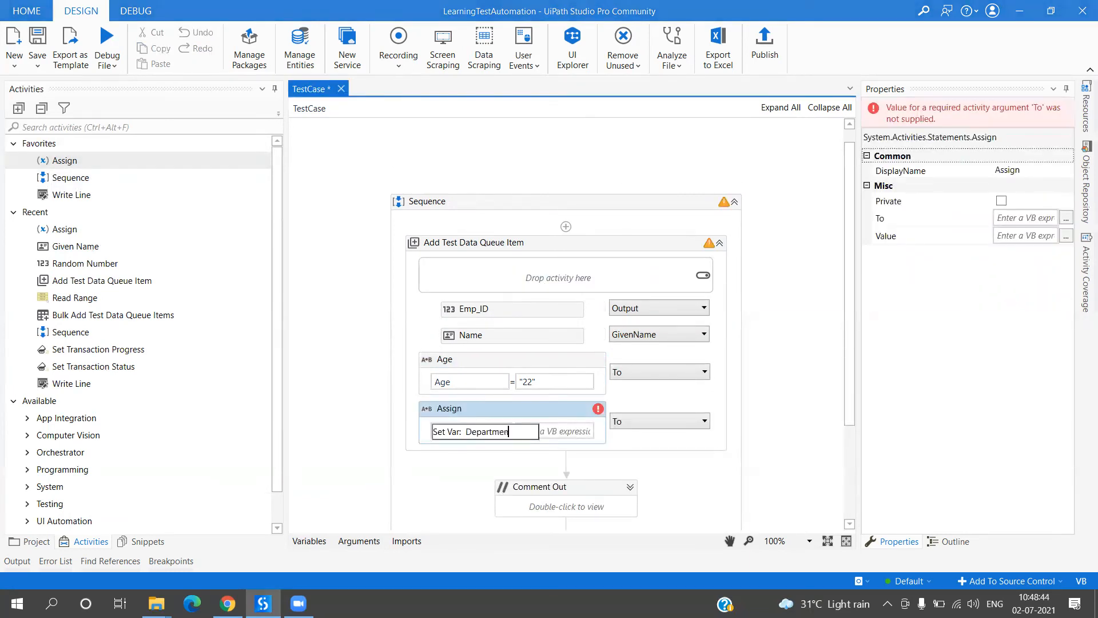
pyautogui.write('t')
pyautogui.click(796, 382)
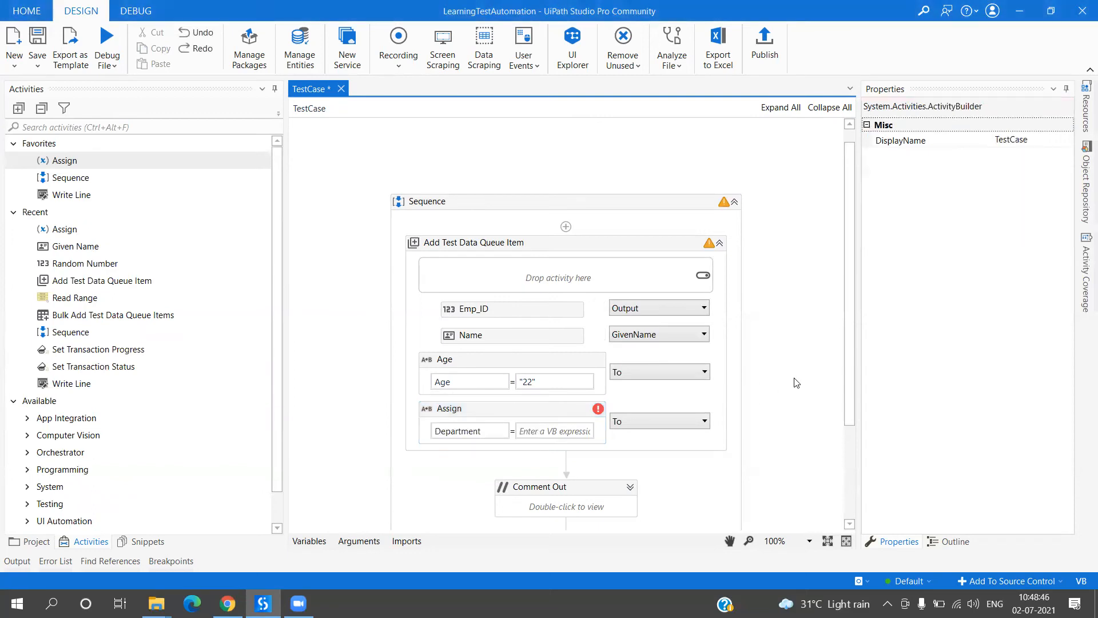
pyautogui.click(533, 405)
pyautogui.click(535, 431)
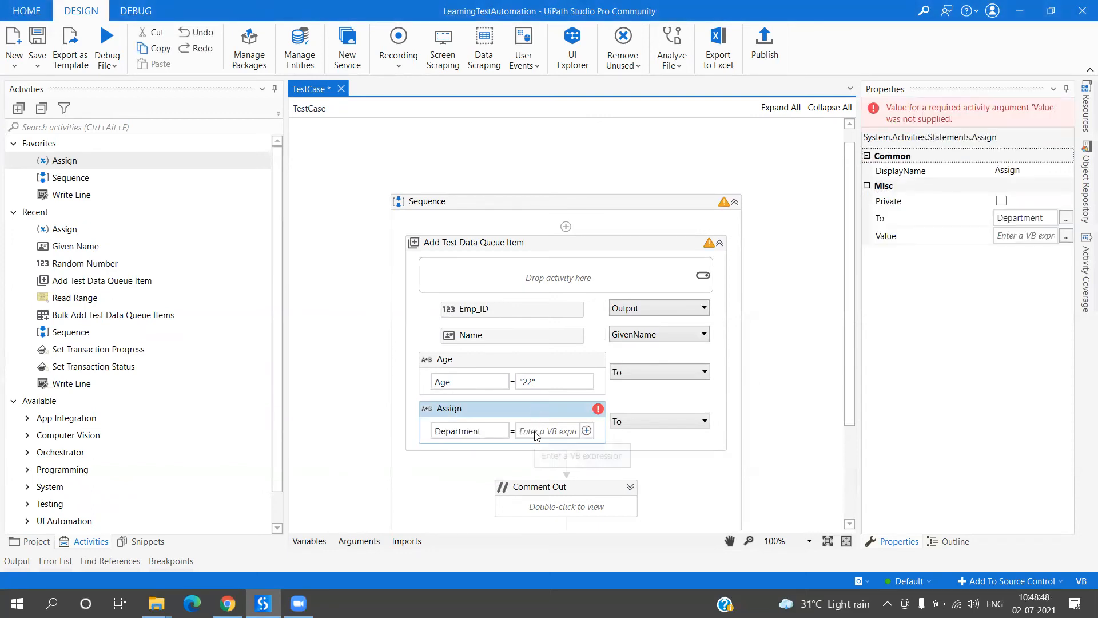
pyautogui.write('"Automation')
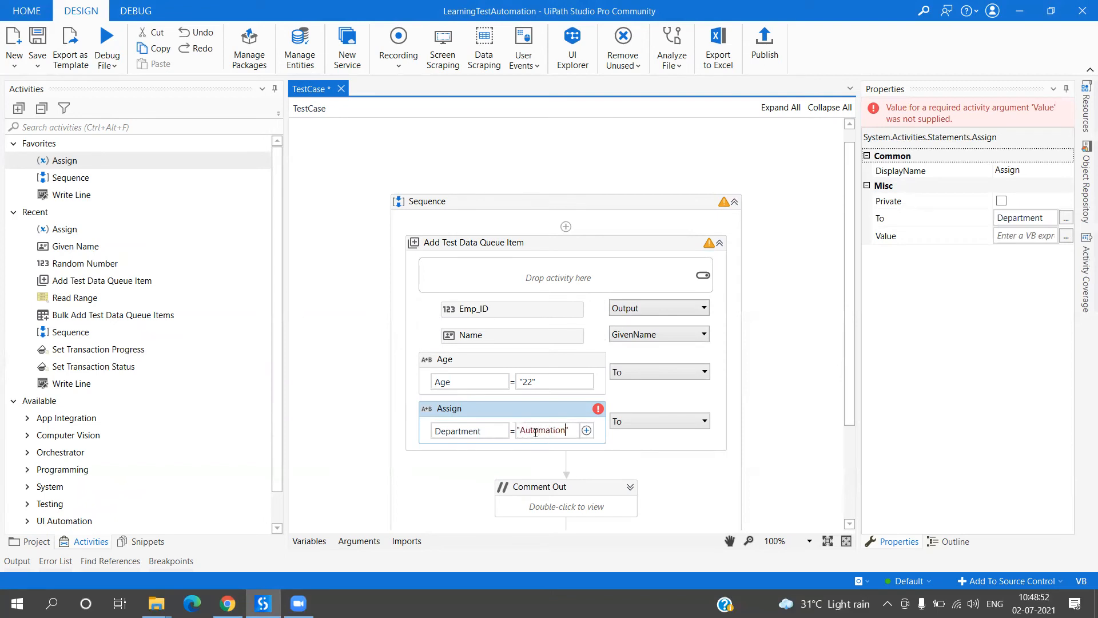
pyautogui.click(778, 375)
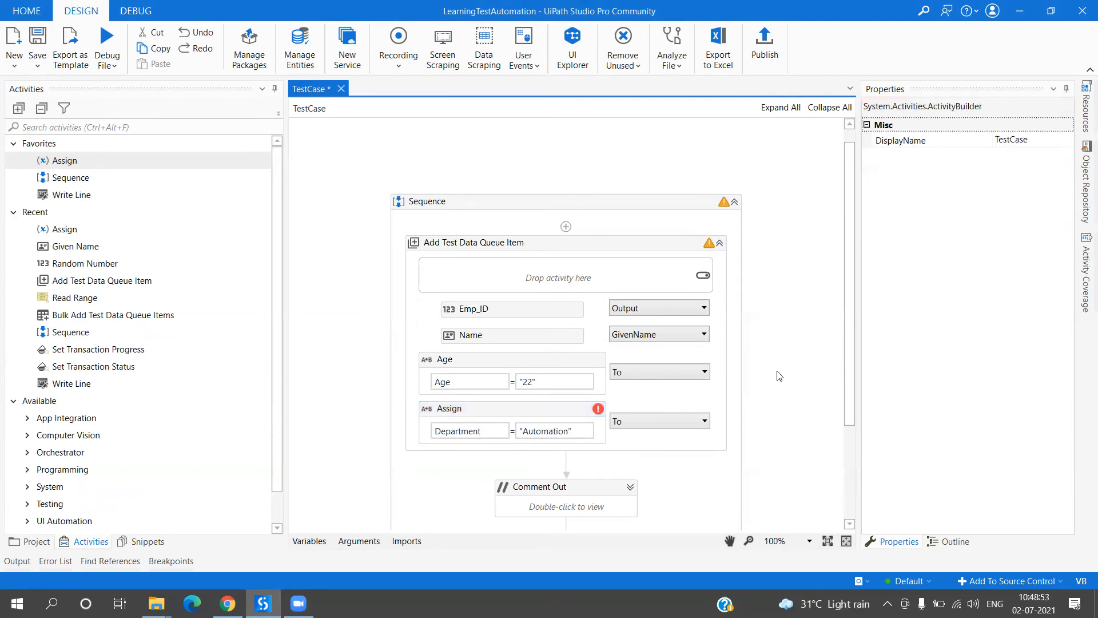
# Step: Set the display name of the second Assign activity to Department
pyautogui.click(537, 411)
pyautogui.click(1034, 142)
pyautogui.doubleClick(1034, 142)
pyautogui.write('Department')
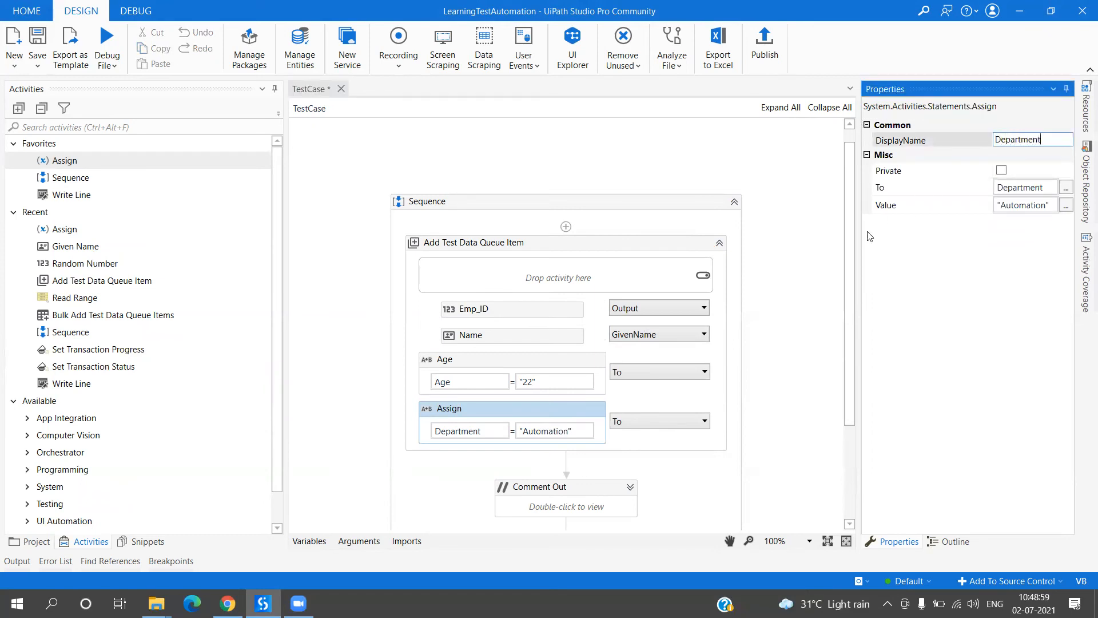
pyautogui.click(801, 260)
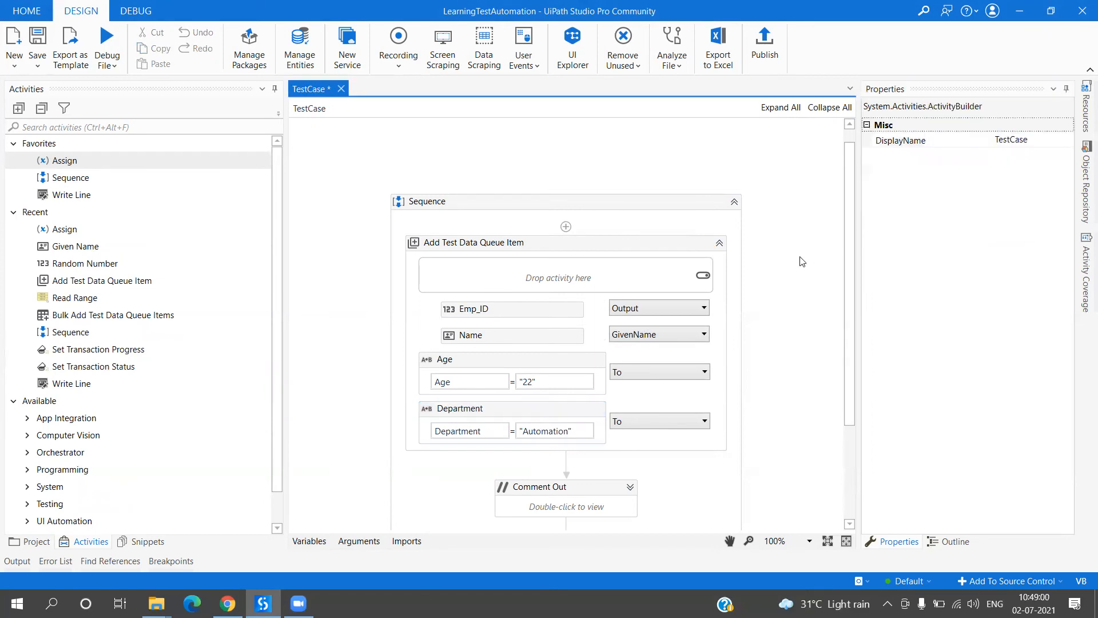
# Step: Change the Department activity's display name back to Assign
pyautogui.click(560, 422)
pyautogui.click(1032, 135)
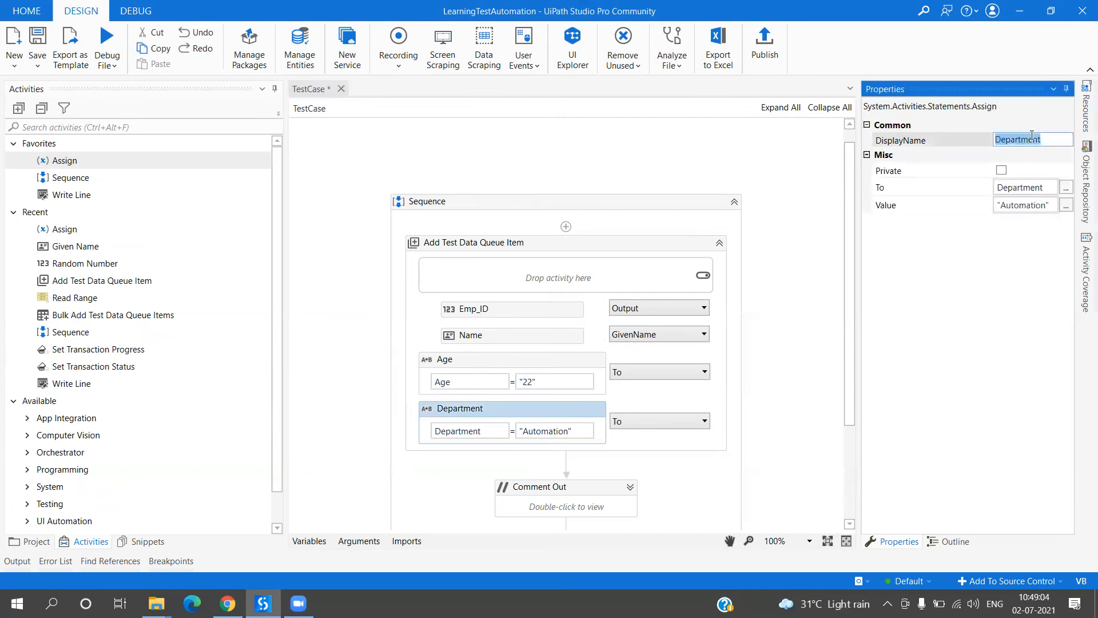
pyautogui.write('Assign')
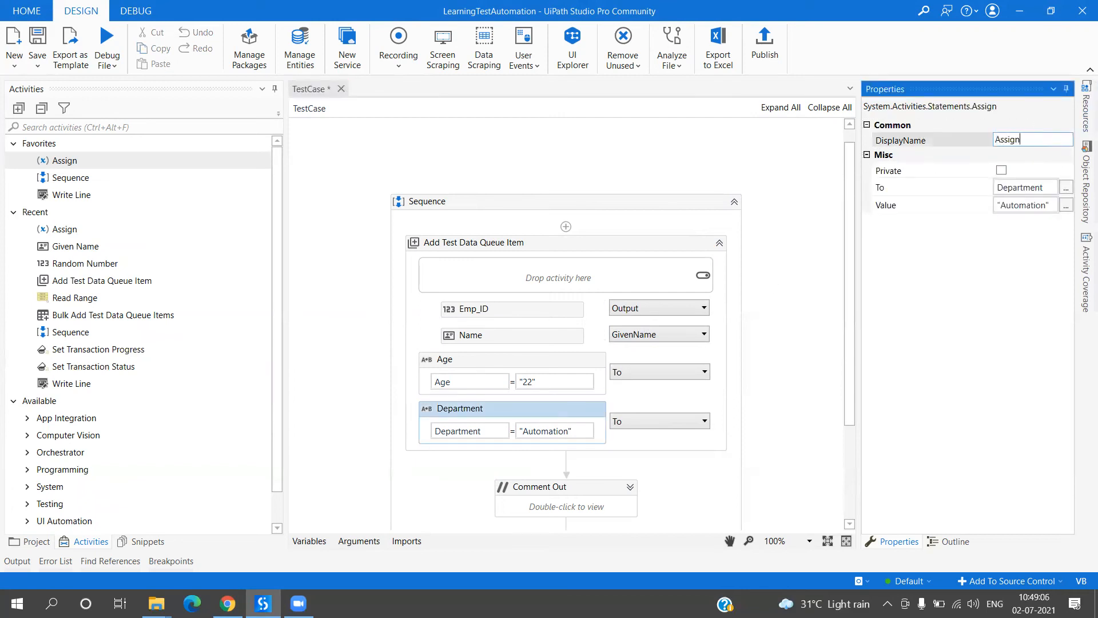
pyautogui.click(812, 274)
# Step: Save the workflow and run the TestCase file without debugging
pyautogui.hotkey('ctrl', 's')
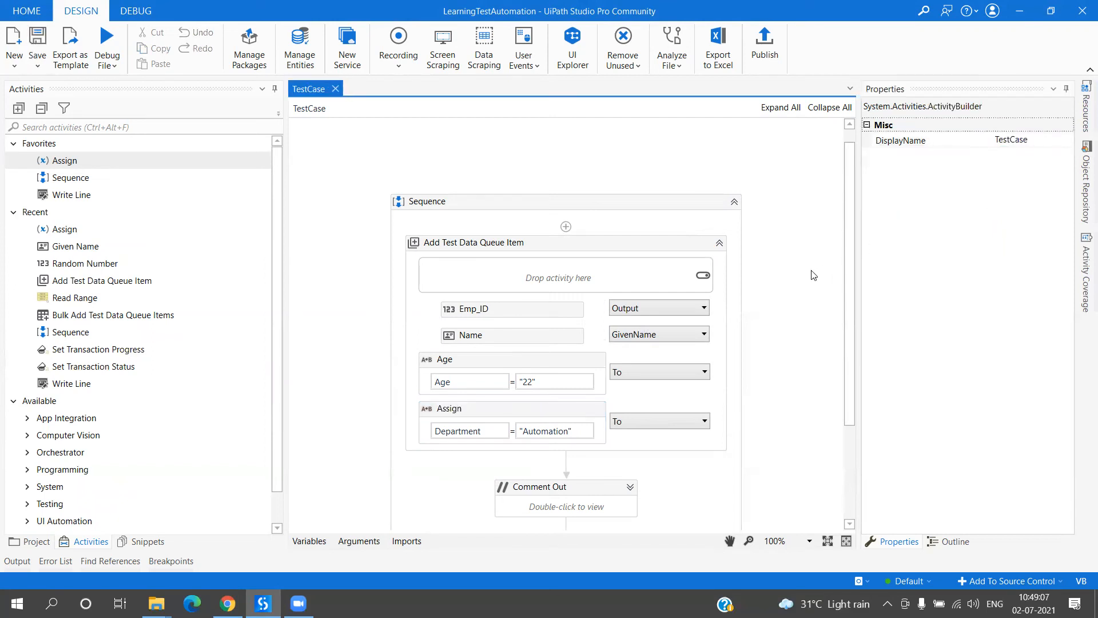
pyautogui.click(108, 64)
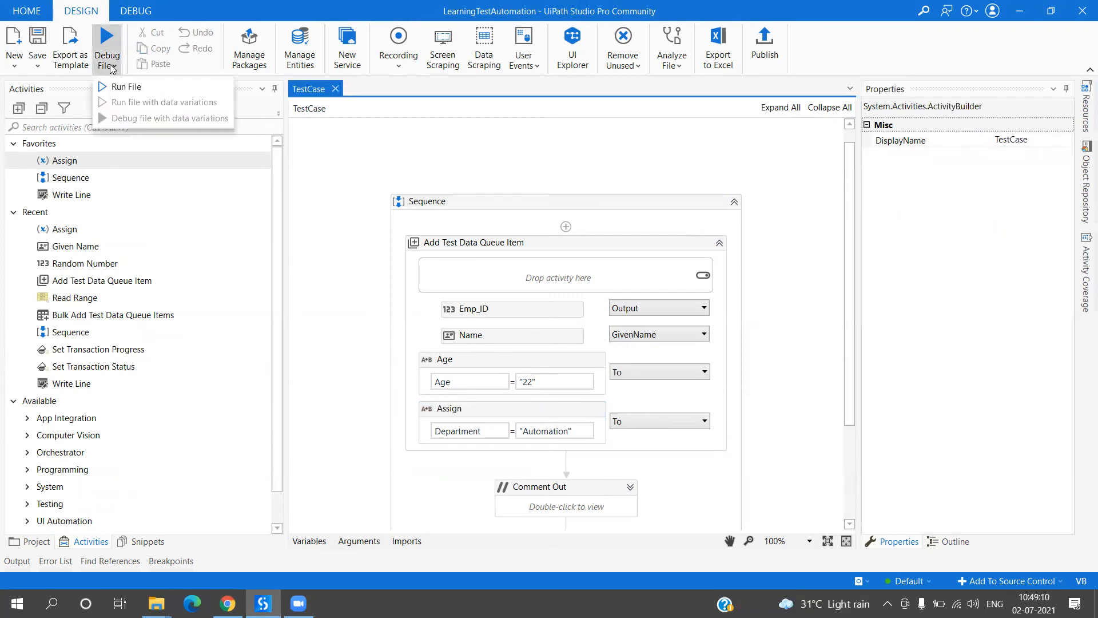
pyautogui.click(120, 86)
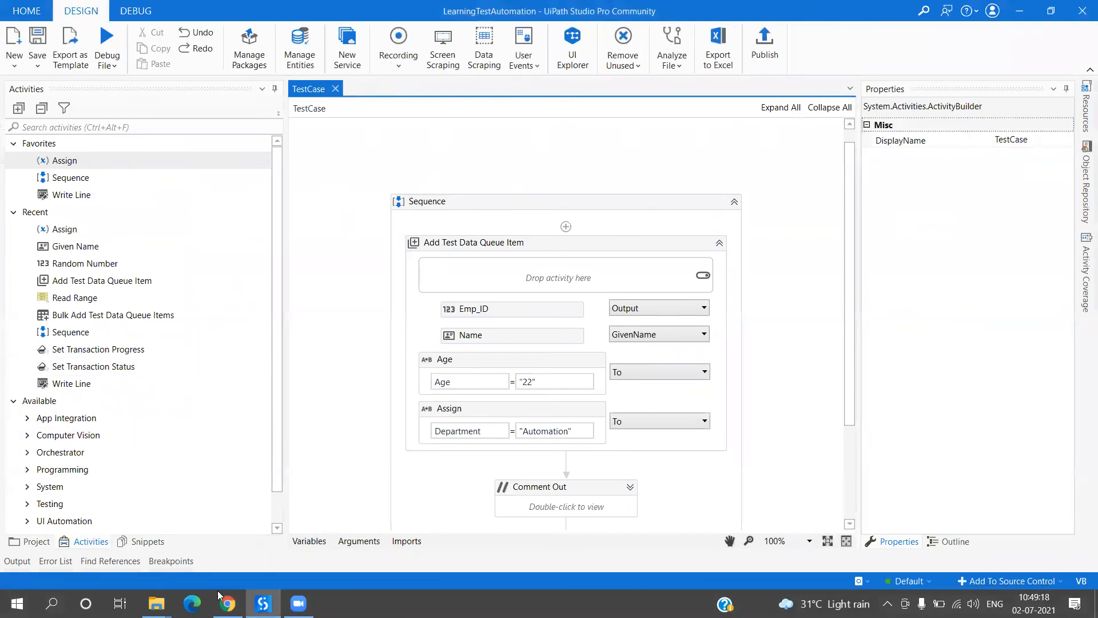
# Step: Switch to Orchestrator in Chrome, refresh the test data queues and view the Details items, checking the newest item's department key
pyautogui.click(228, 603)
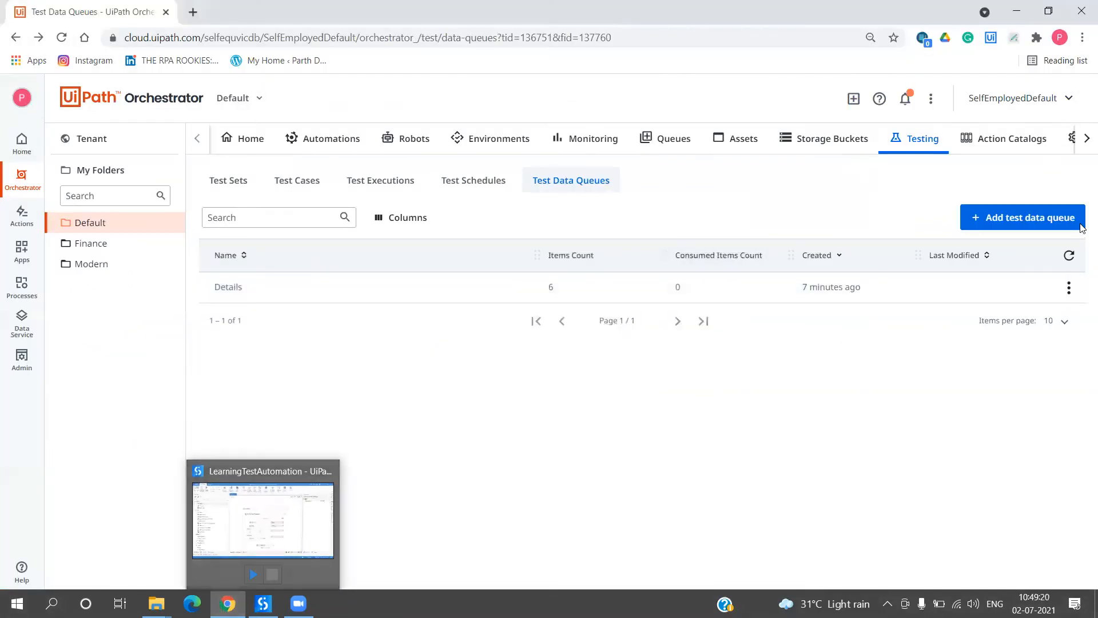
pyautogui.click(1067, 253)
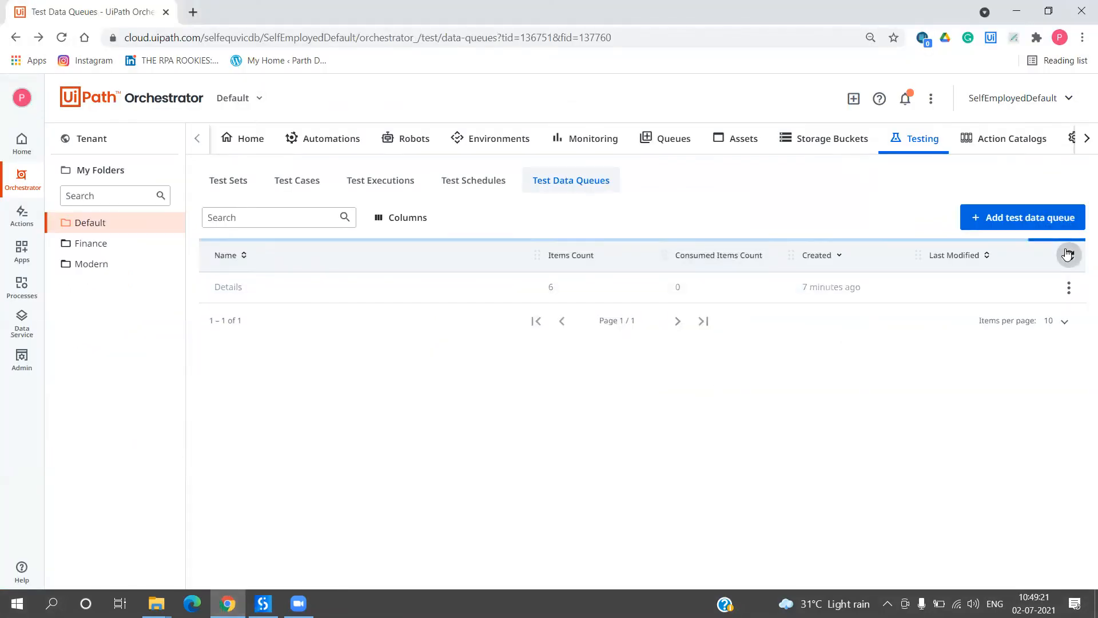
pyautogui.click(1068, 287)
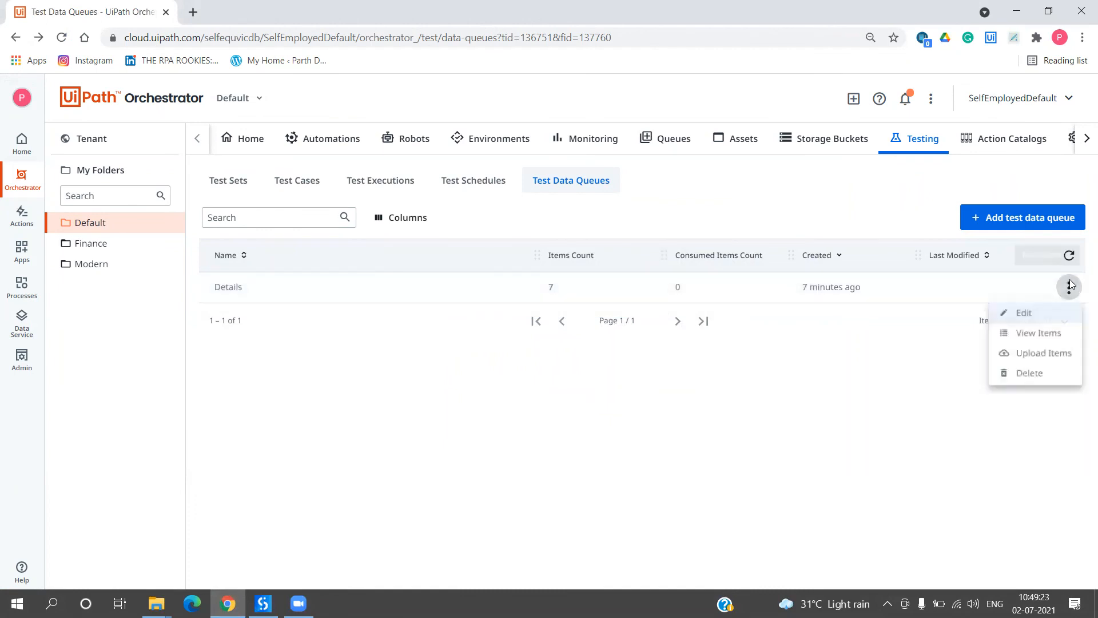
pyautogui.click(1058, 333)
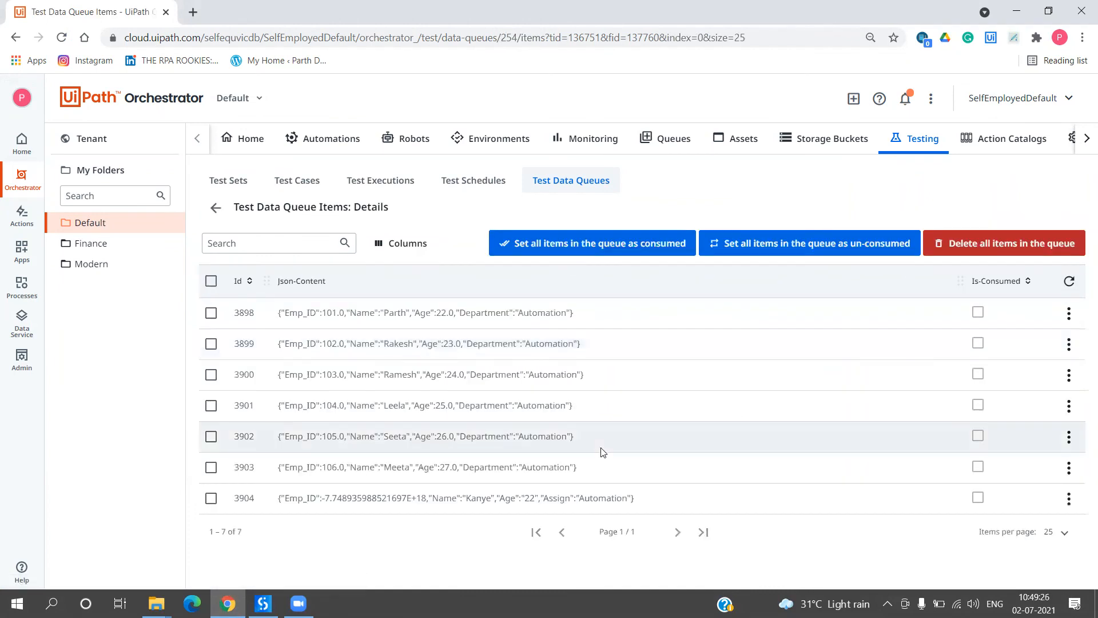
pyautogui.doubleClick(554, 502)
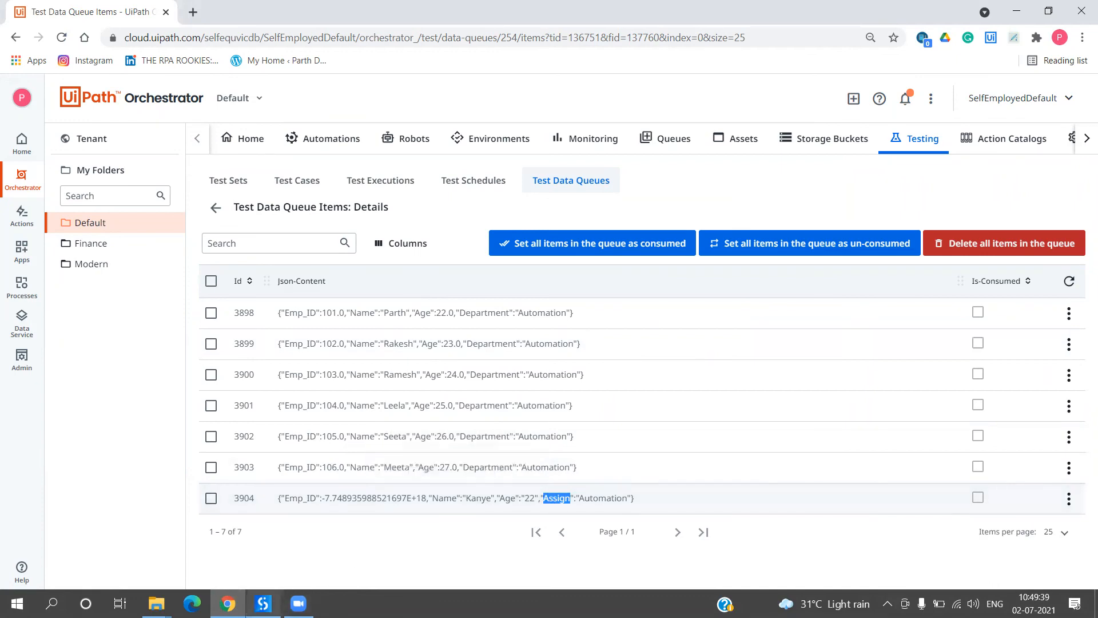
# Step: Switch back to UiPath Studio and rename the Assign activity that sets the Department variable to Department
pyautogui.click(262, 603)
pyautogui.click(493, 406)
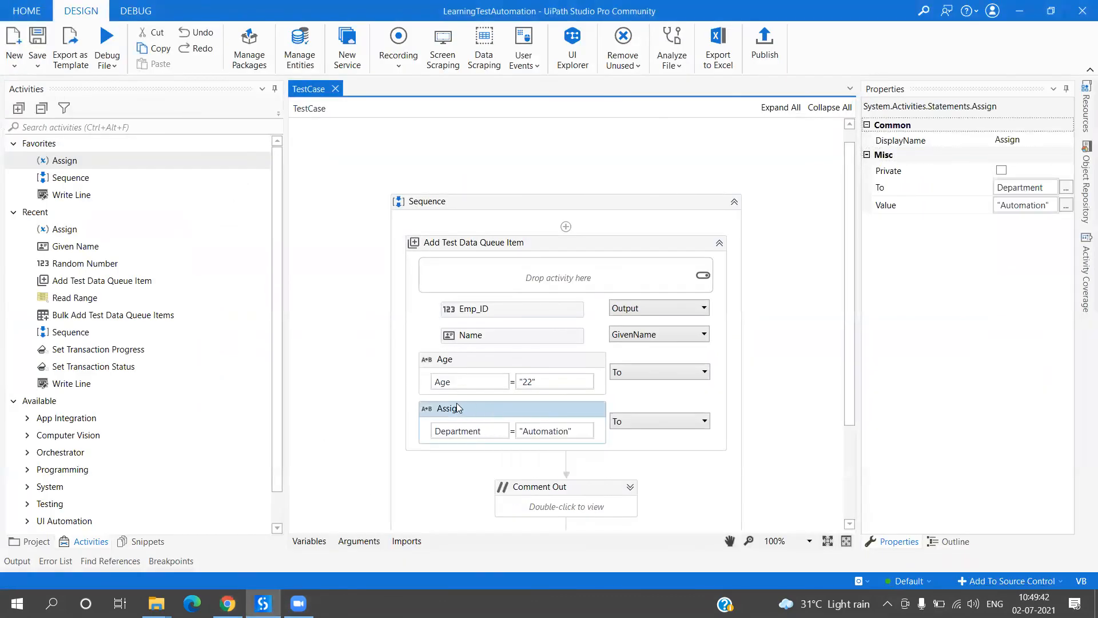
pyautogui.doubleClick(1014, 140)
pyautogui.write('Department')
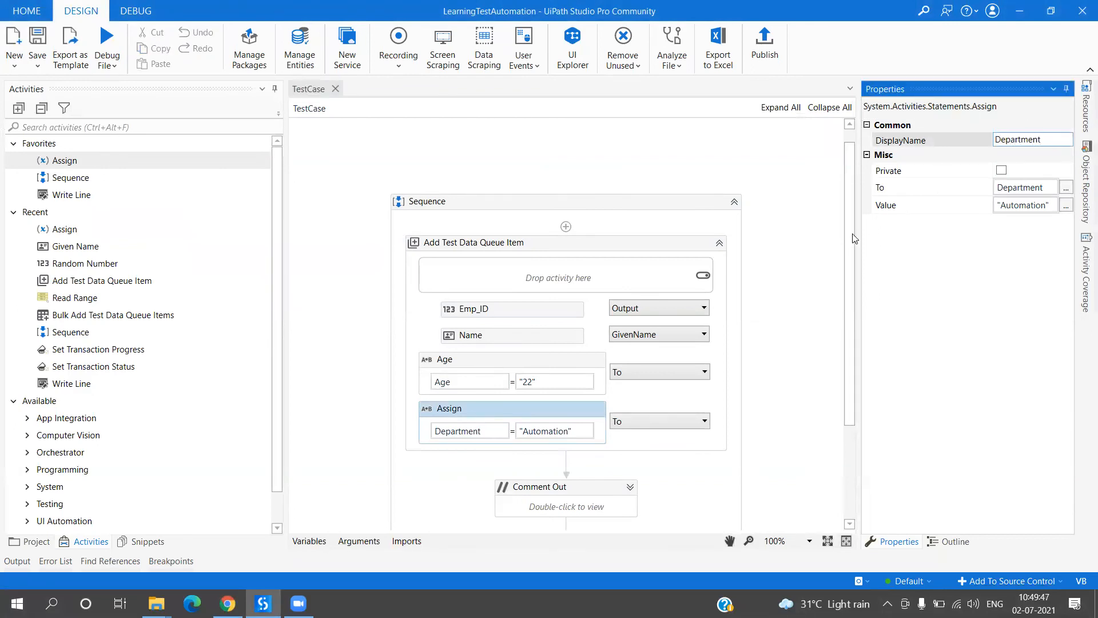
pyautogui.click(816, 273)
# Step: Save the renamed Department activity and run the TestCase file again without debugging
pyautogui.hotkey('ctrl', 's')
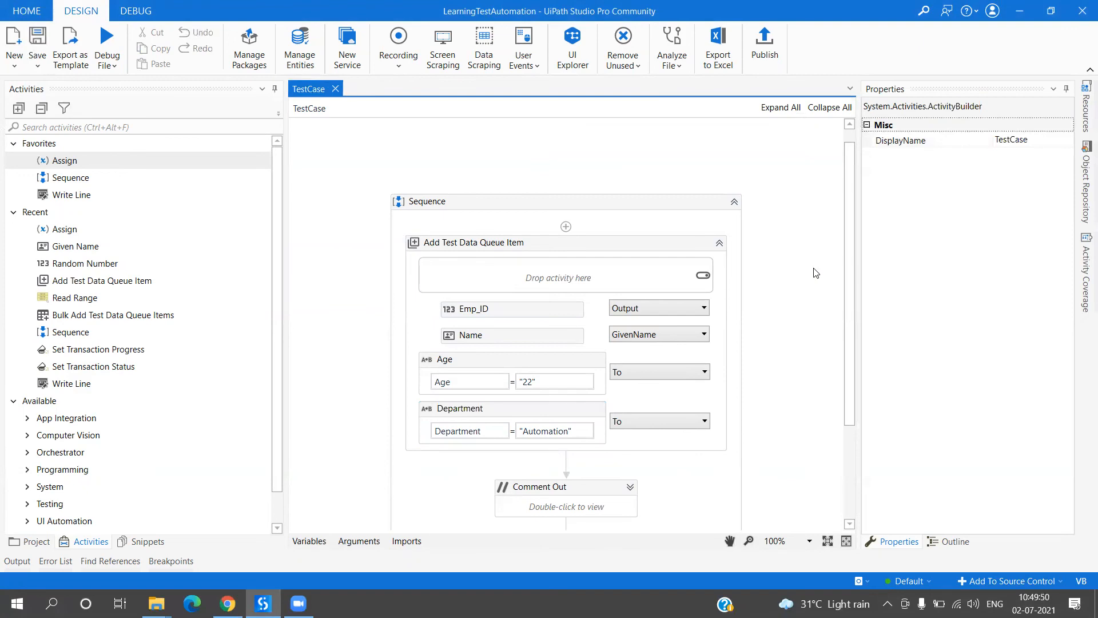
pyautogui.click(108, 65)
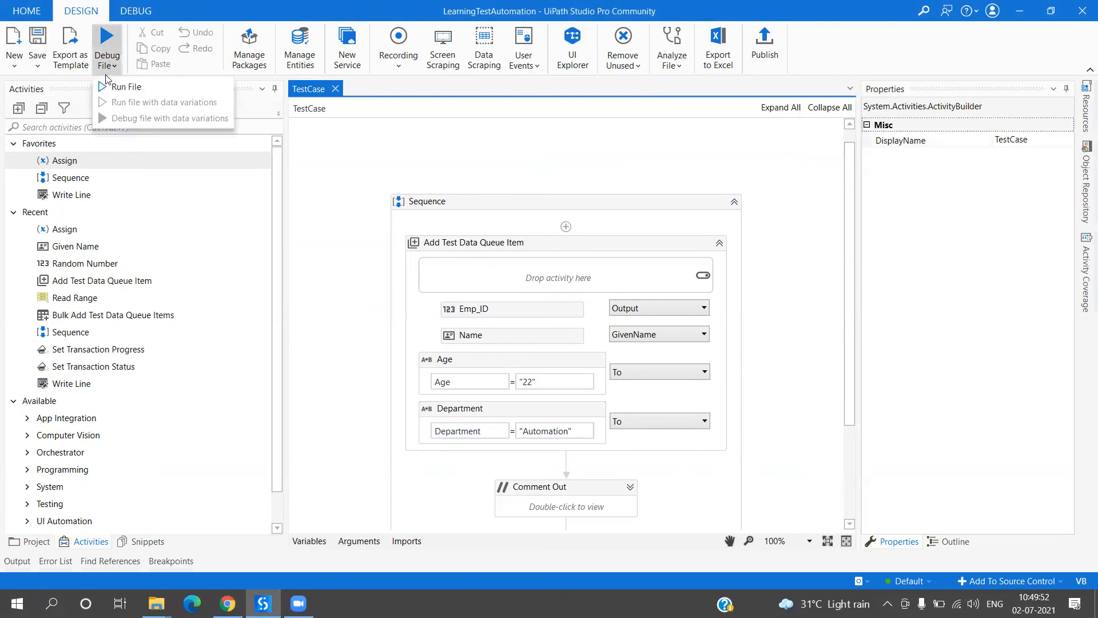
pyautogui.click(114, 87)
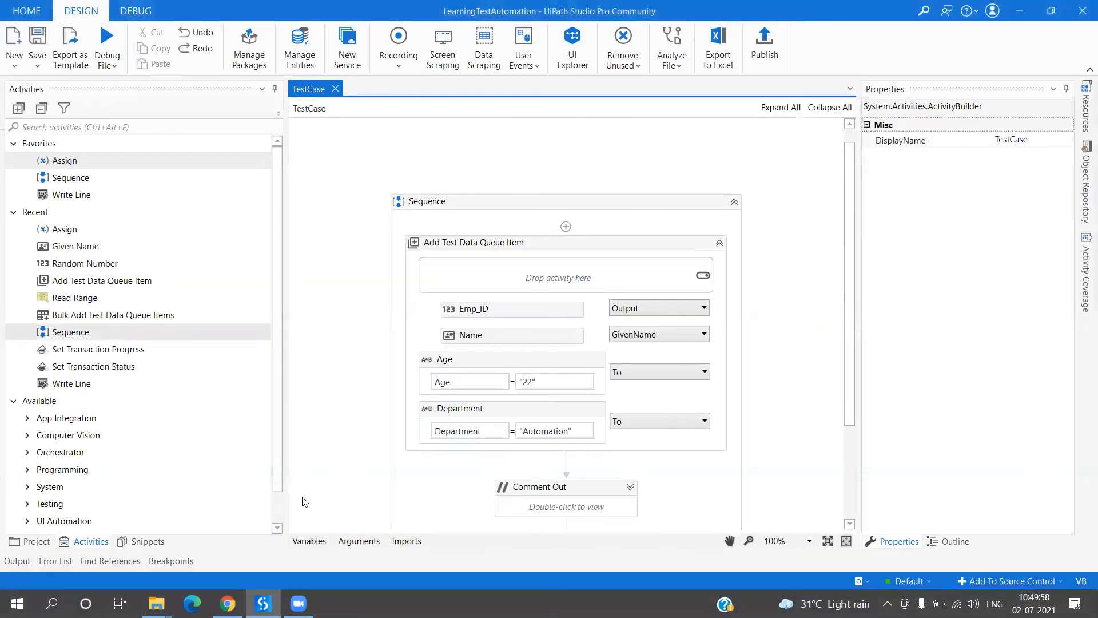
# Step: Switch to Orchestrator in Chrome and refresh the Details queue items to check the newest item's department key
pyautogui.click(228, 603)
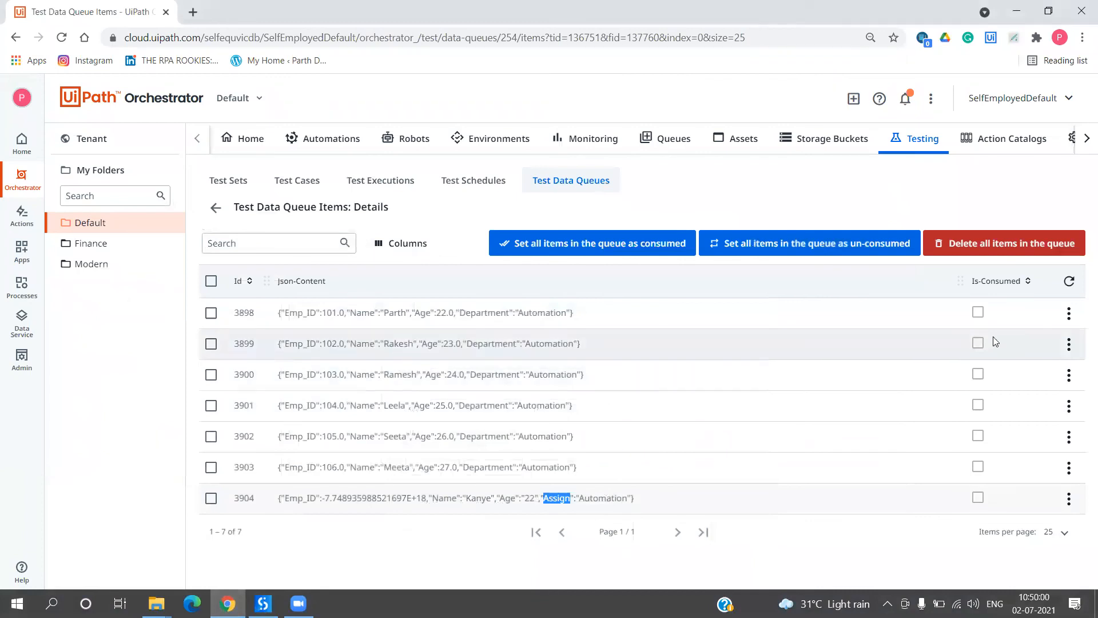
pyautogui.click(1070, 283)
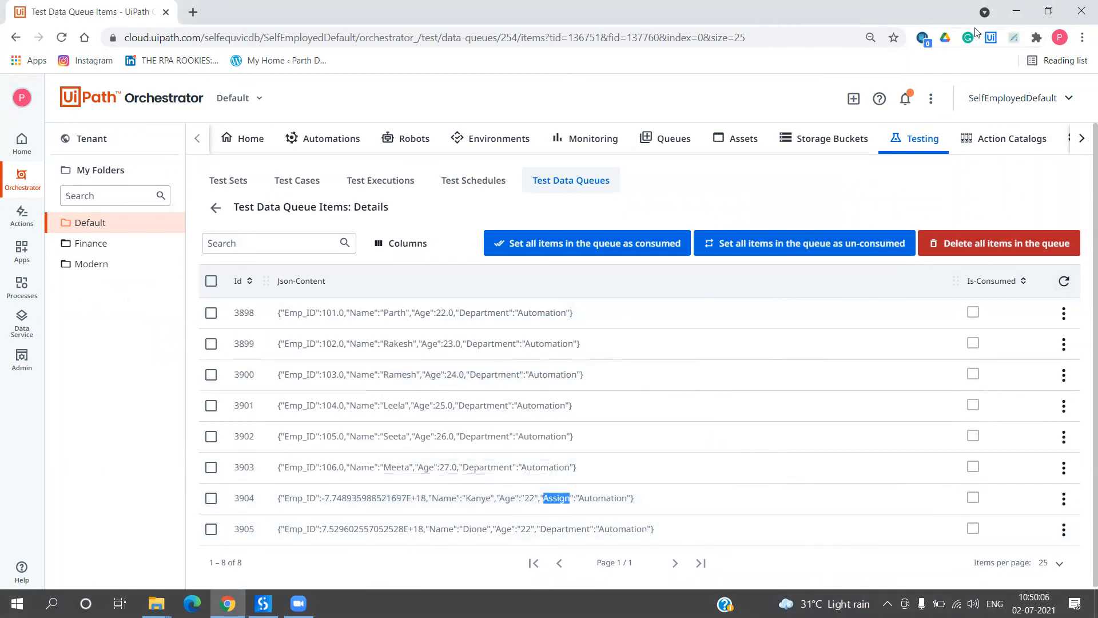
# Step: Switch back to UiPath Studio, inspect the Emp_ID and Name activities in Add Test Data Queue Item, and minimize the window to the desktop
pyautogui.hotkey('alt', 'Tab')
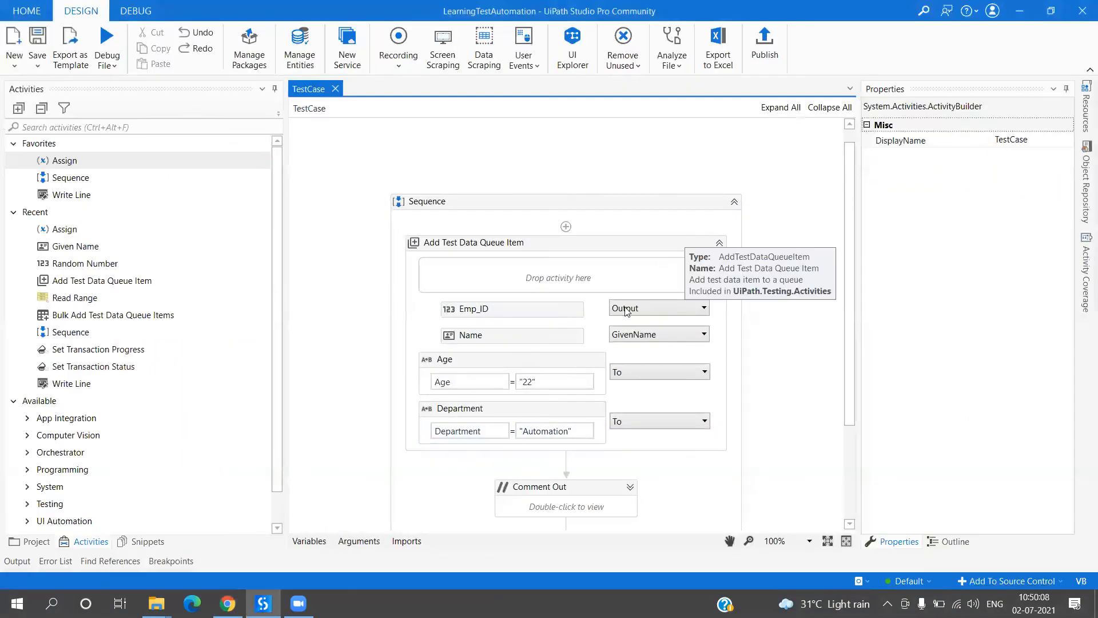
pyautogui.click(568, 314)
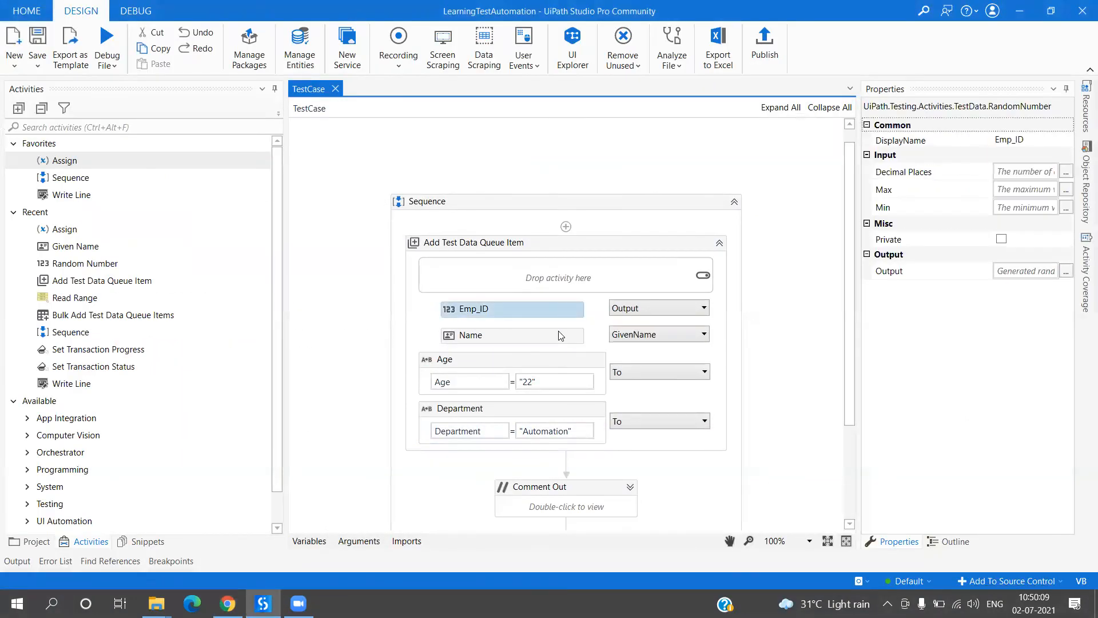
pyautogui.click(559, 333)
pyautogui.scroll(-3, 570, 485)
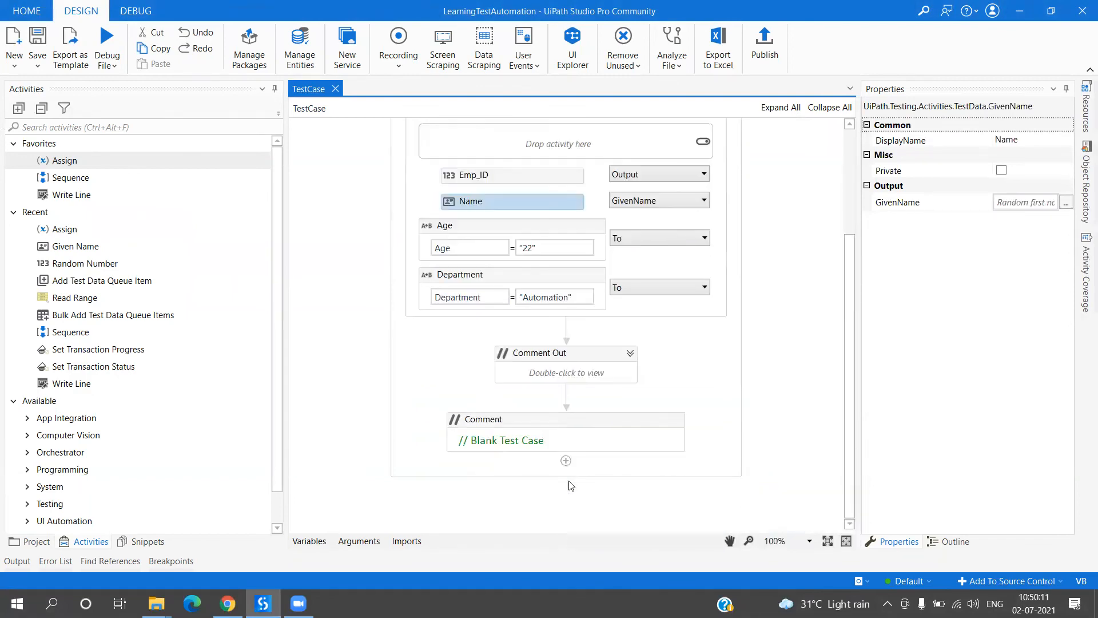
pyautogui.click(1019, 10)
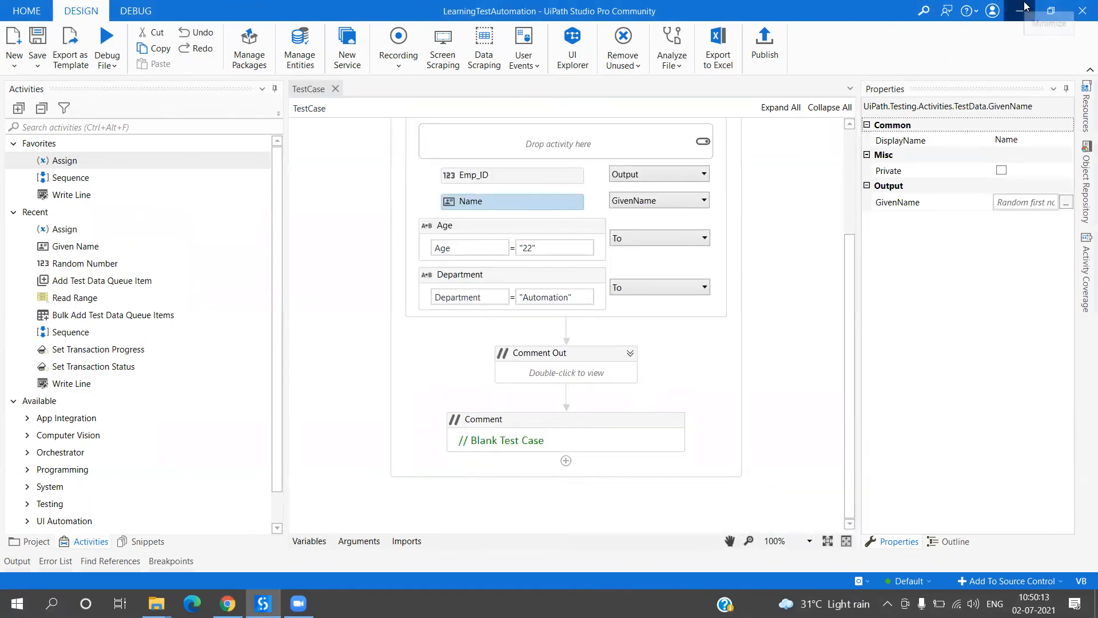
pyautogui.click(338, 17)
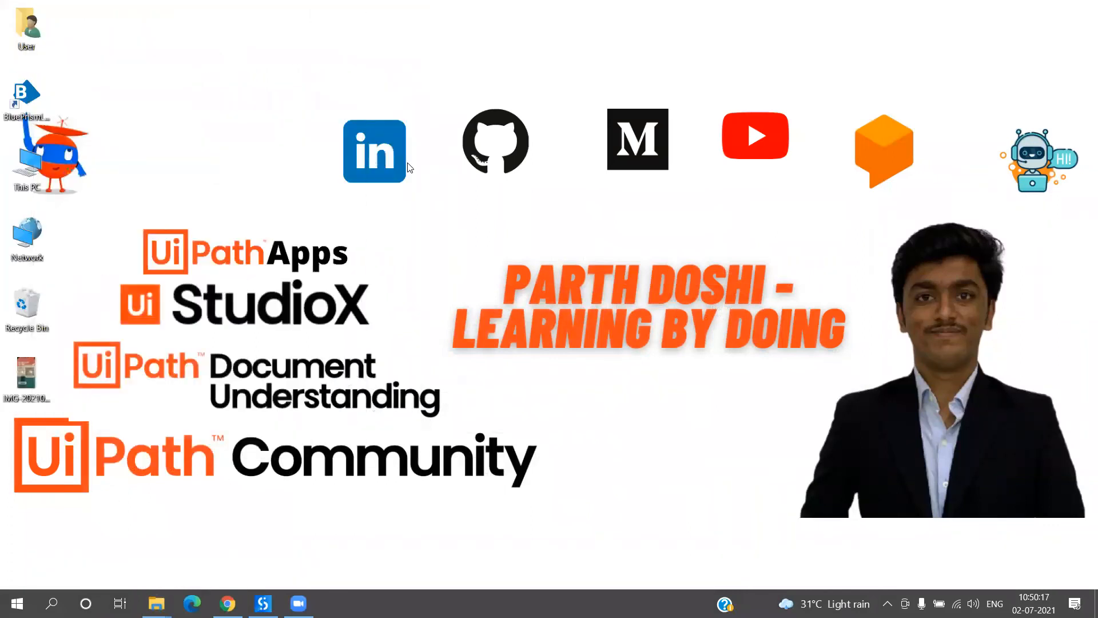